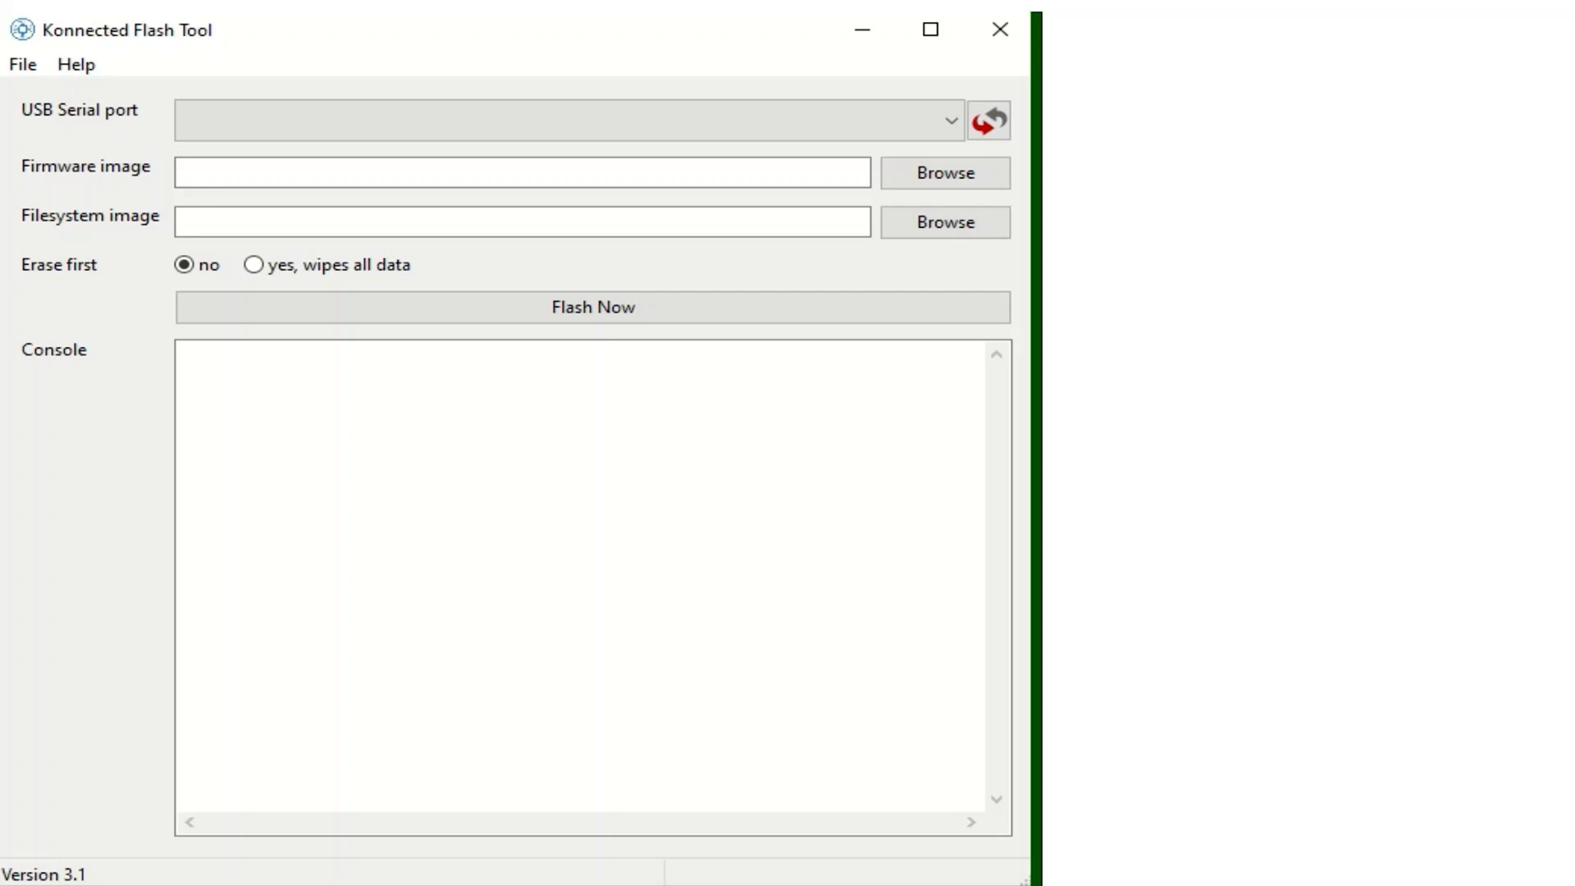
Step: Select serial port COM10 and load the konnected-firmware-2-3-5.bin firmware image
{"action": "left_click", "coordinate": [953, 123]}
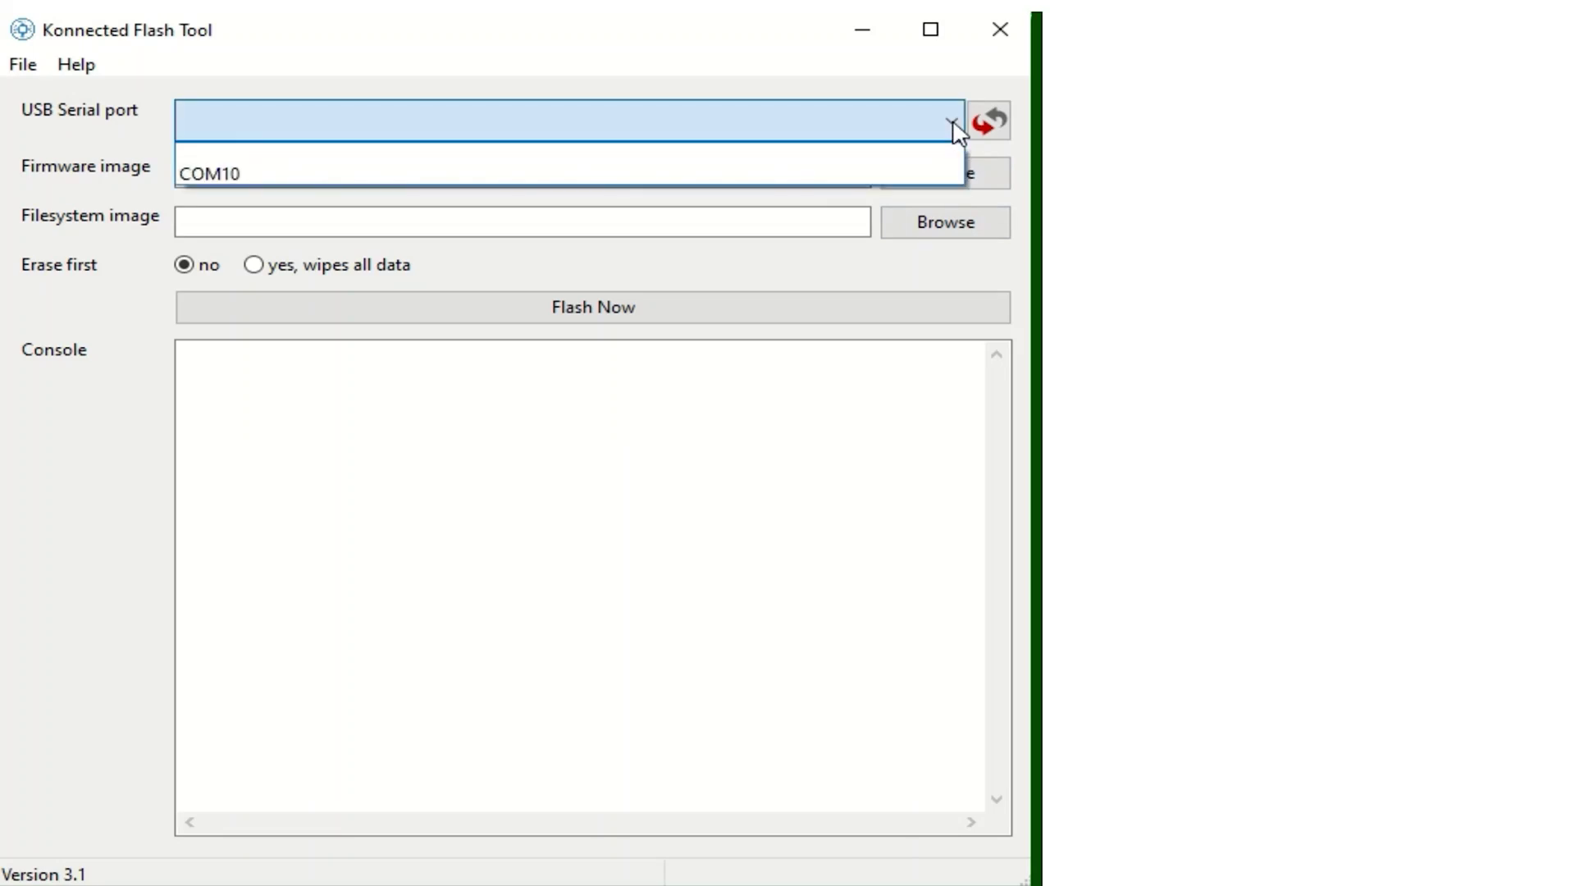
{"action": "left_click", "coordinate": [770, 173]}
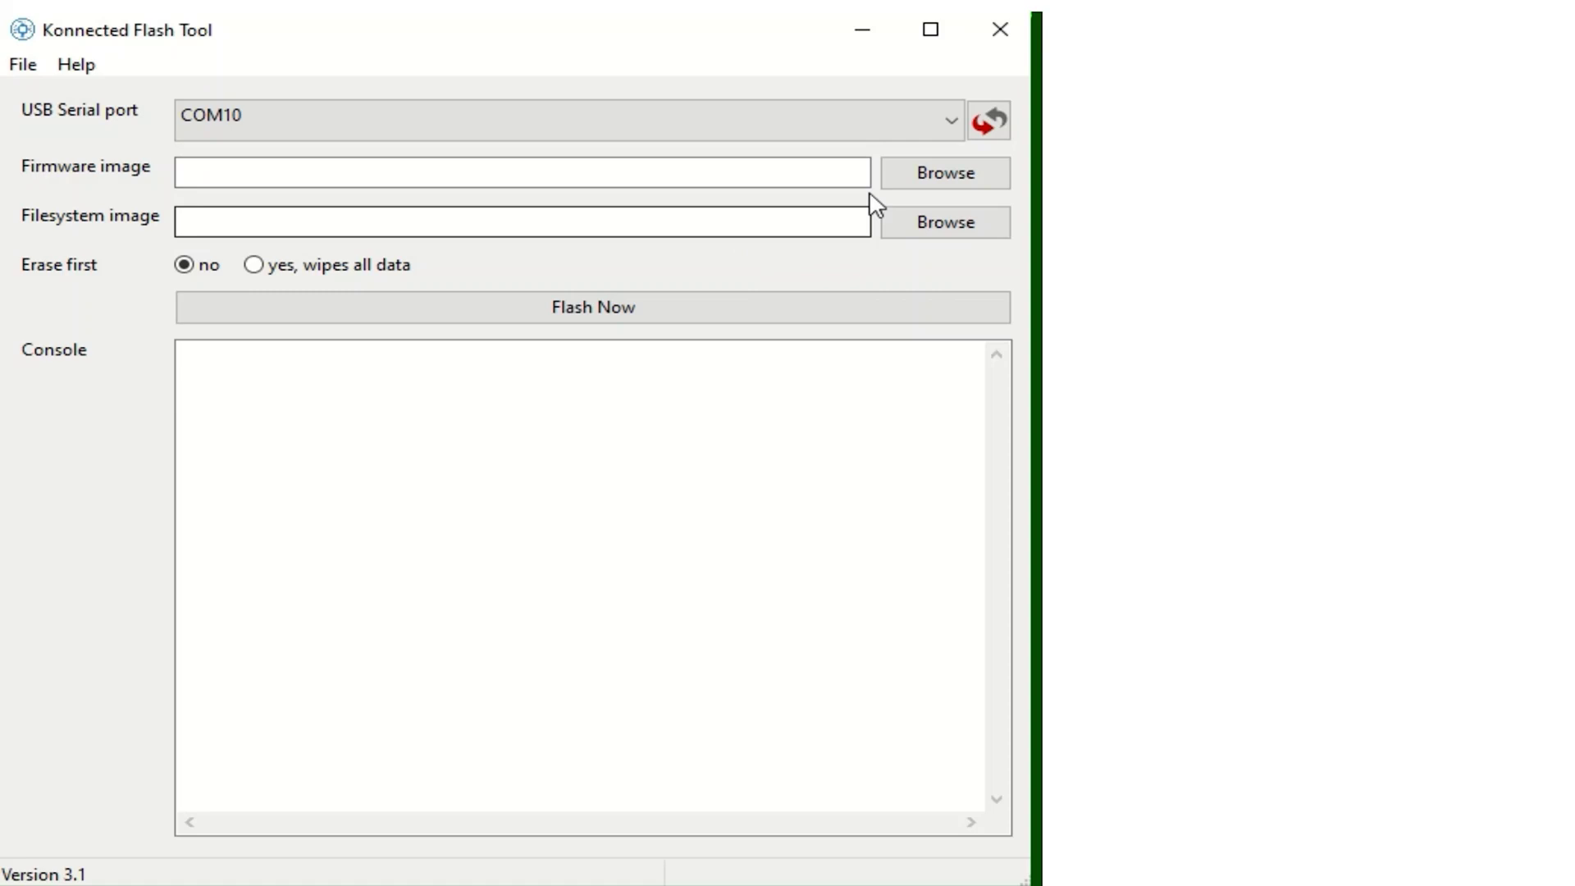
{"action": "left_click", "coordinate": [921, 193]}
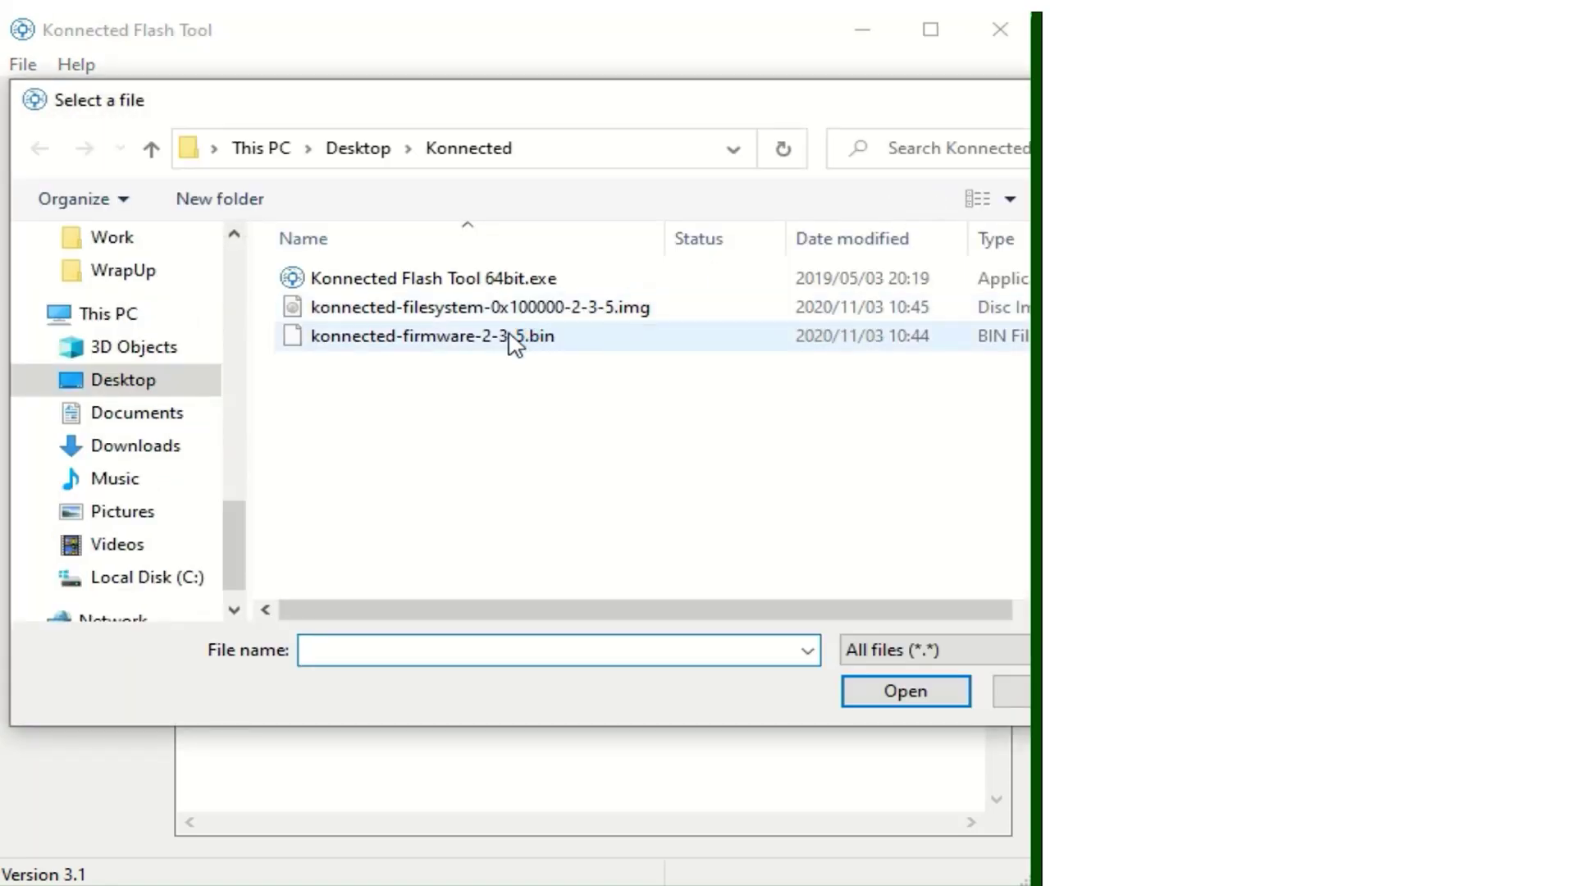
{"action": "left_click", "coordinate": [513, 343]}
{"action": "left_click", "coordinate": [905, 698]}
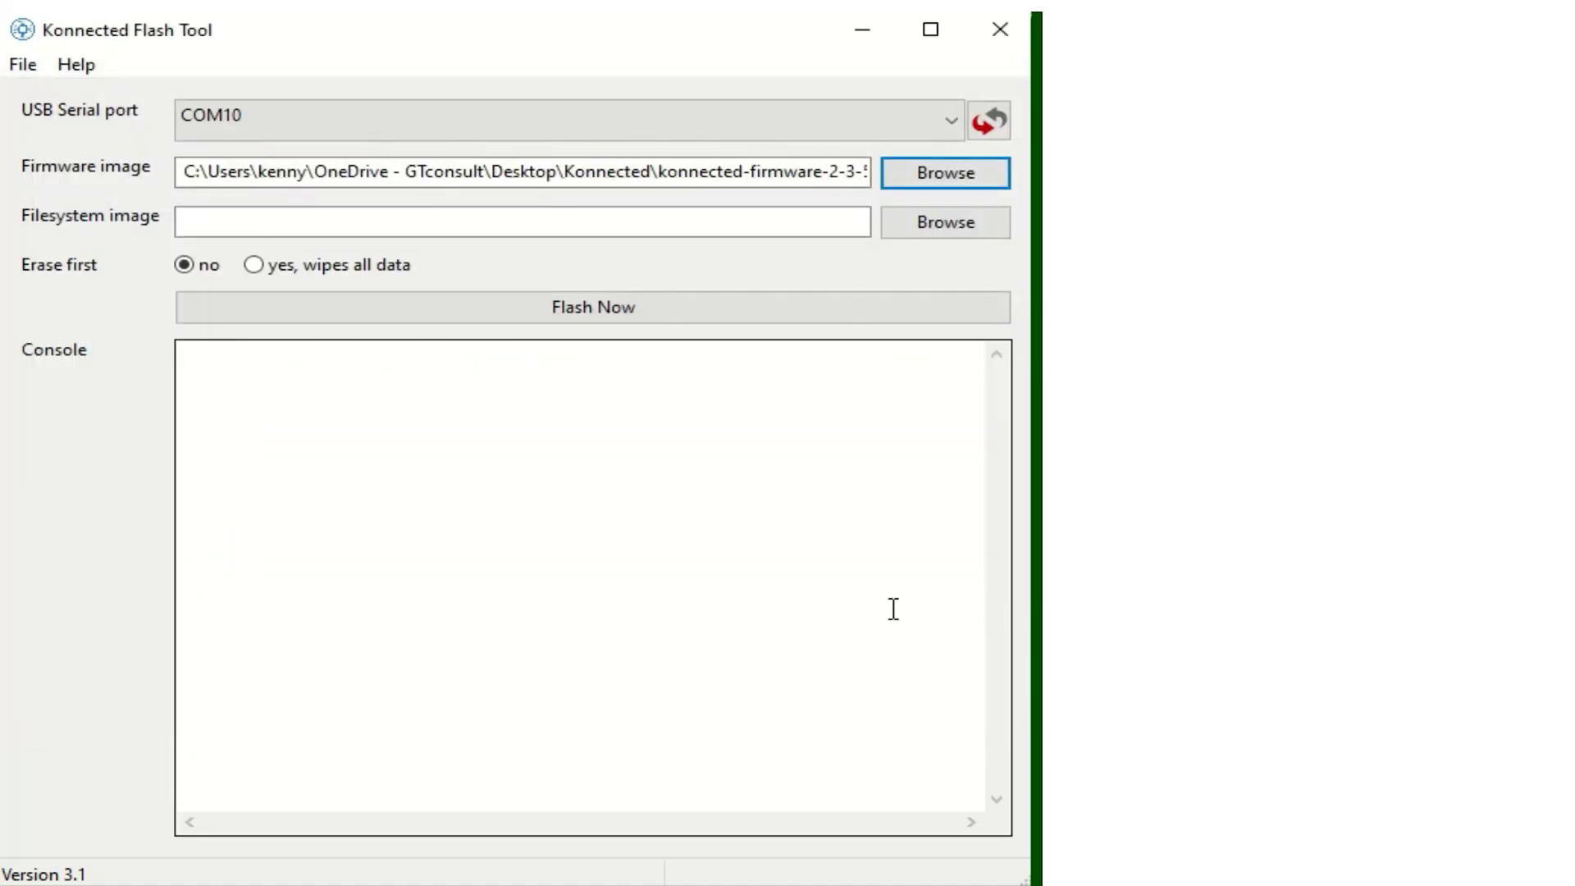
Step: Load konnected-filesystem-0x100000-2-3-5.img, enable wiping all data, and start flashing the panel
{"action": "left_click", "coordinate": [948, 232]}
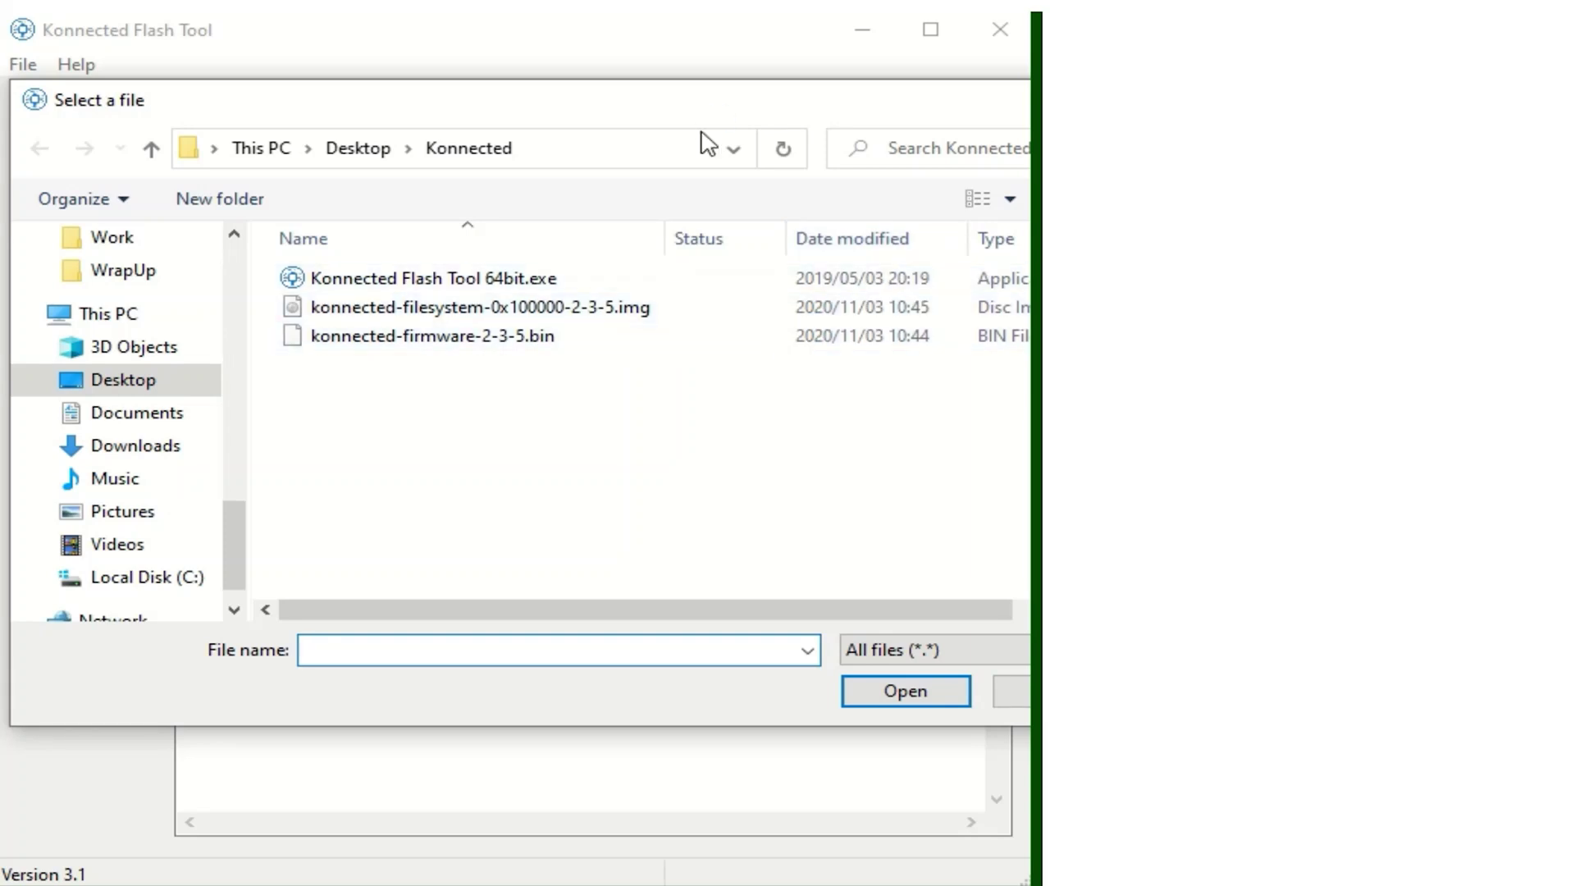
{"action": "left_click_drag", "start_coordinate": [701, 123], "coordinate": [707, 332]}
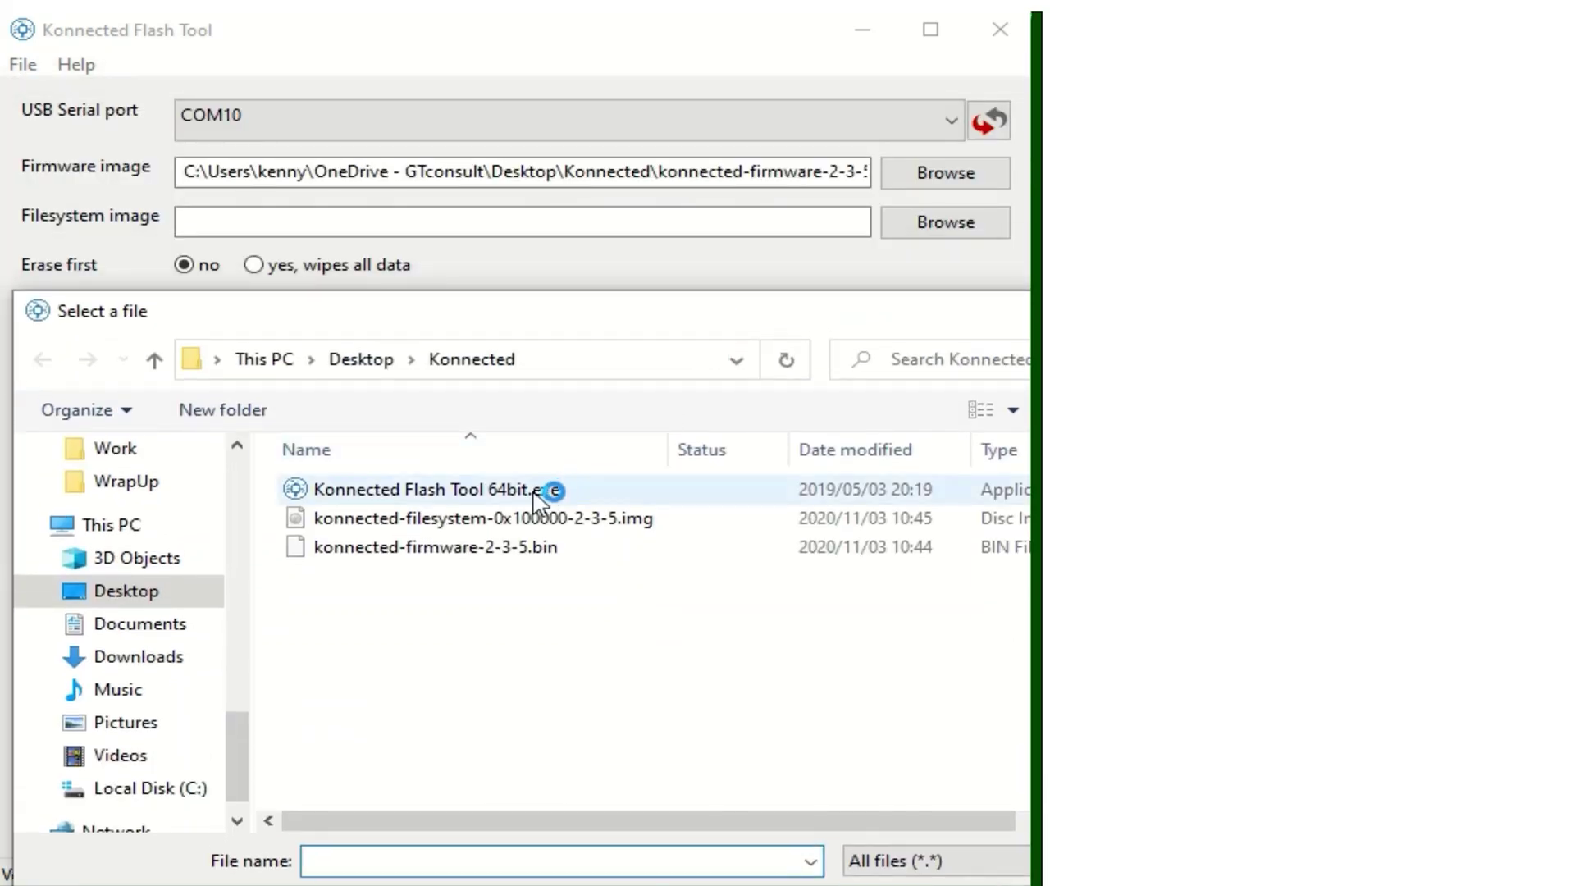
{"action": "left_click", "coordinate": [486, 529]}
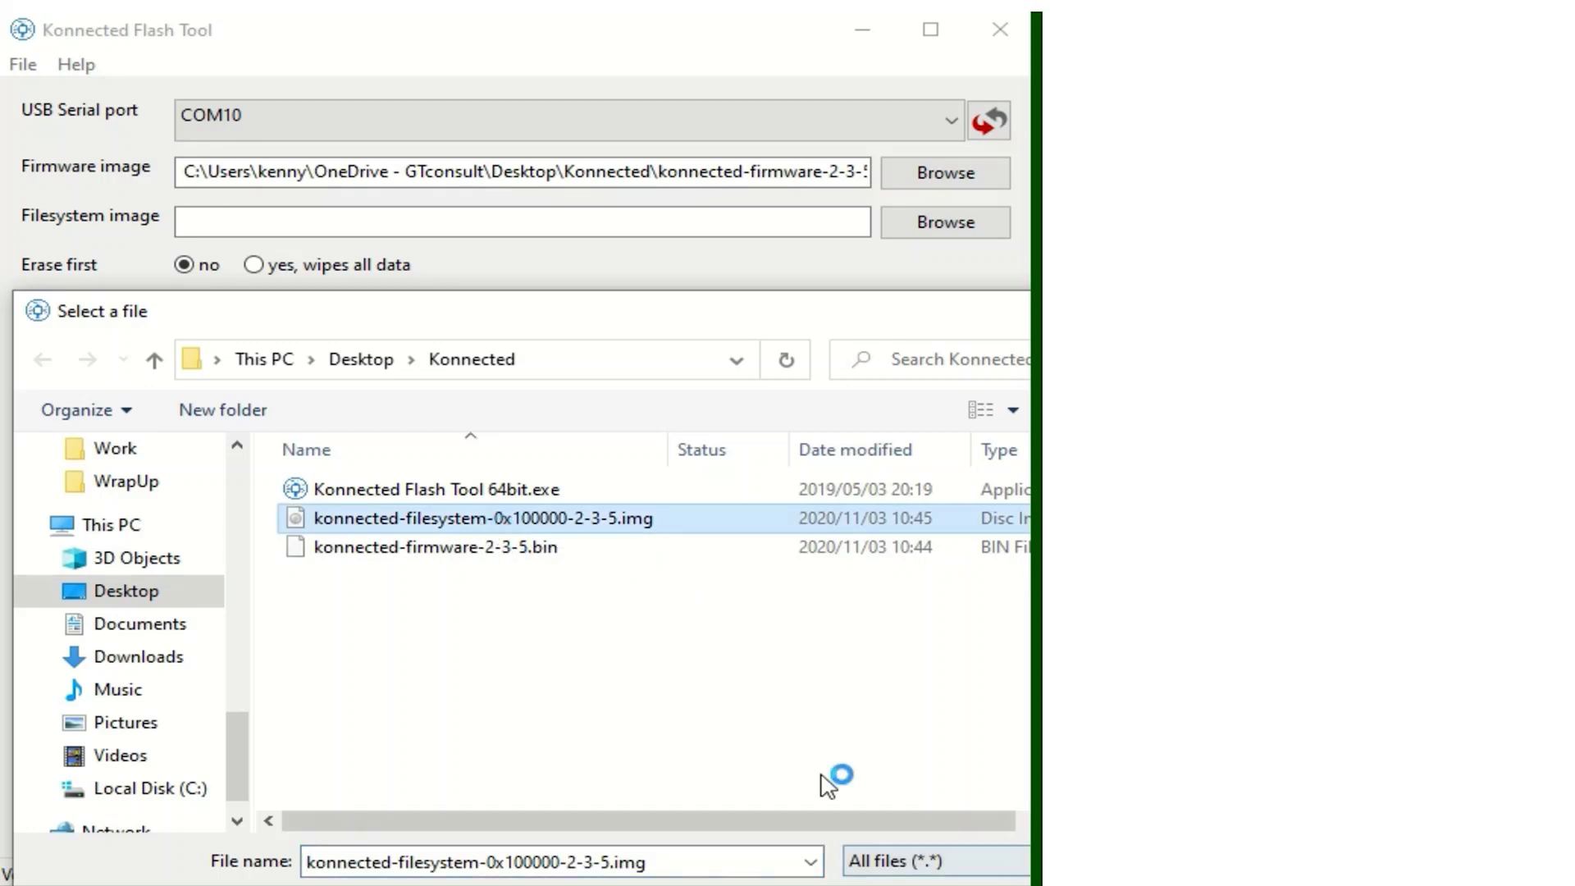
{"action": "left_click_drag", "start_coordinate": [819, 321], "coordinate": [816, 220]}
{"action": "left_click", "coordinate": [905, 804]}
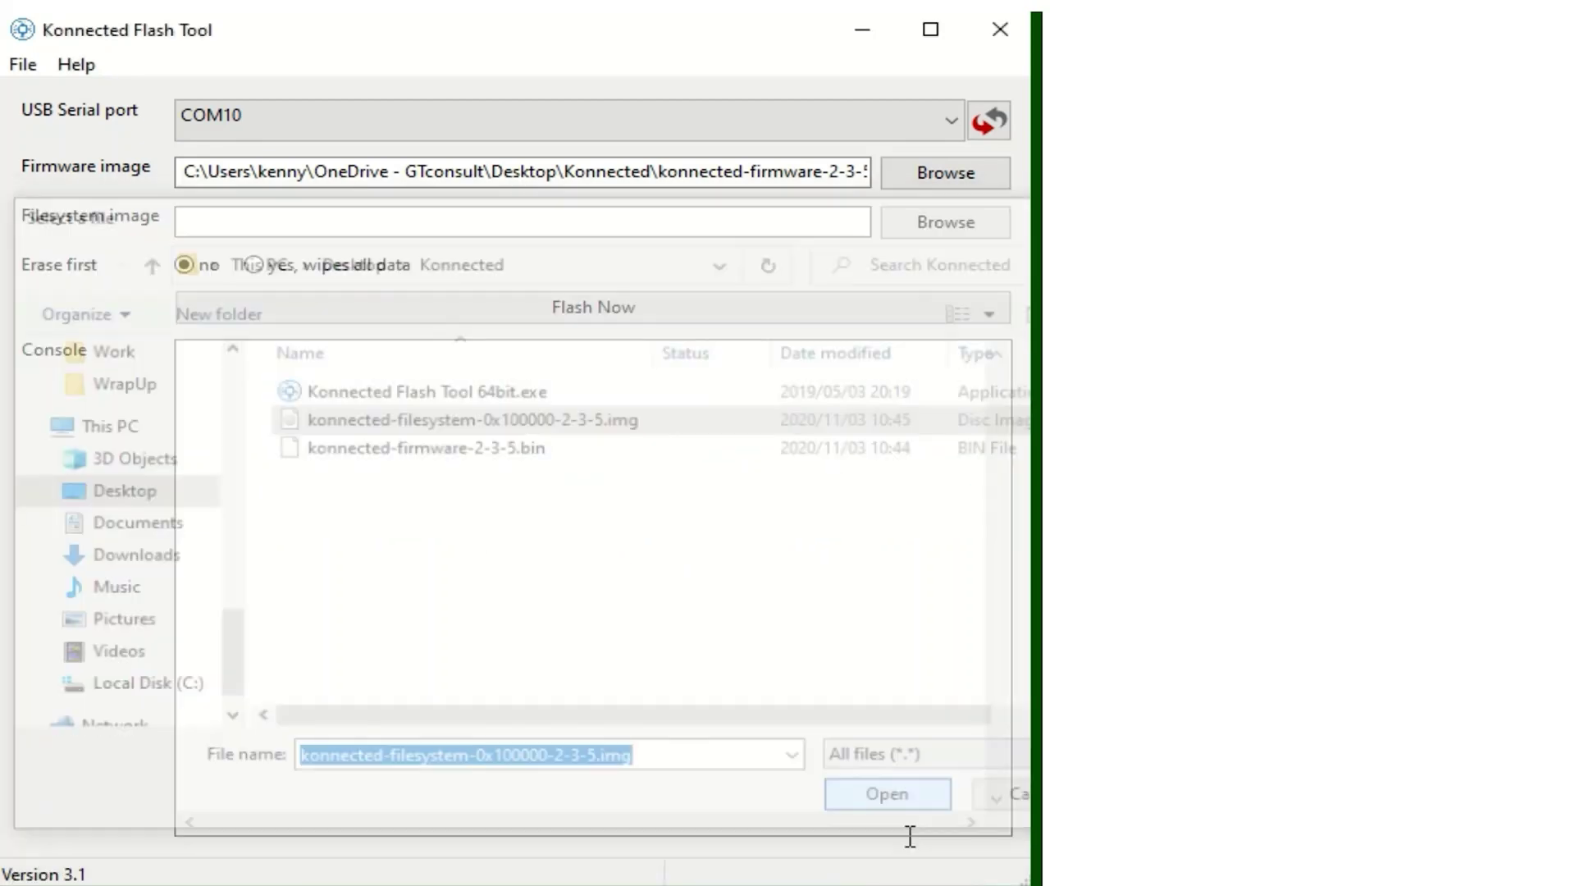
{"action": "left_click", "coordinate": [259, 267]}
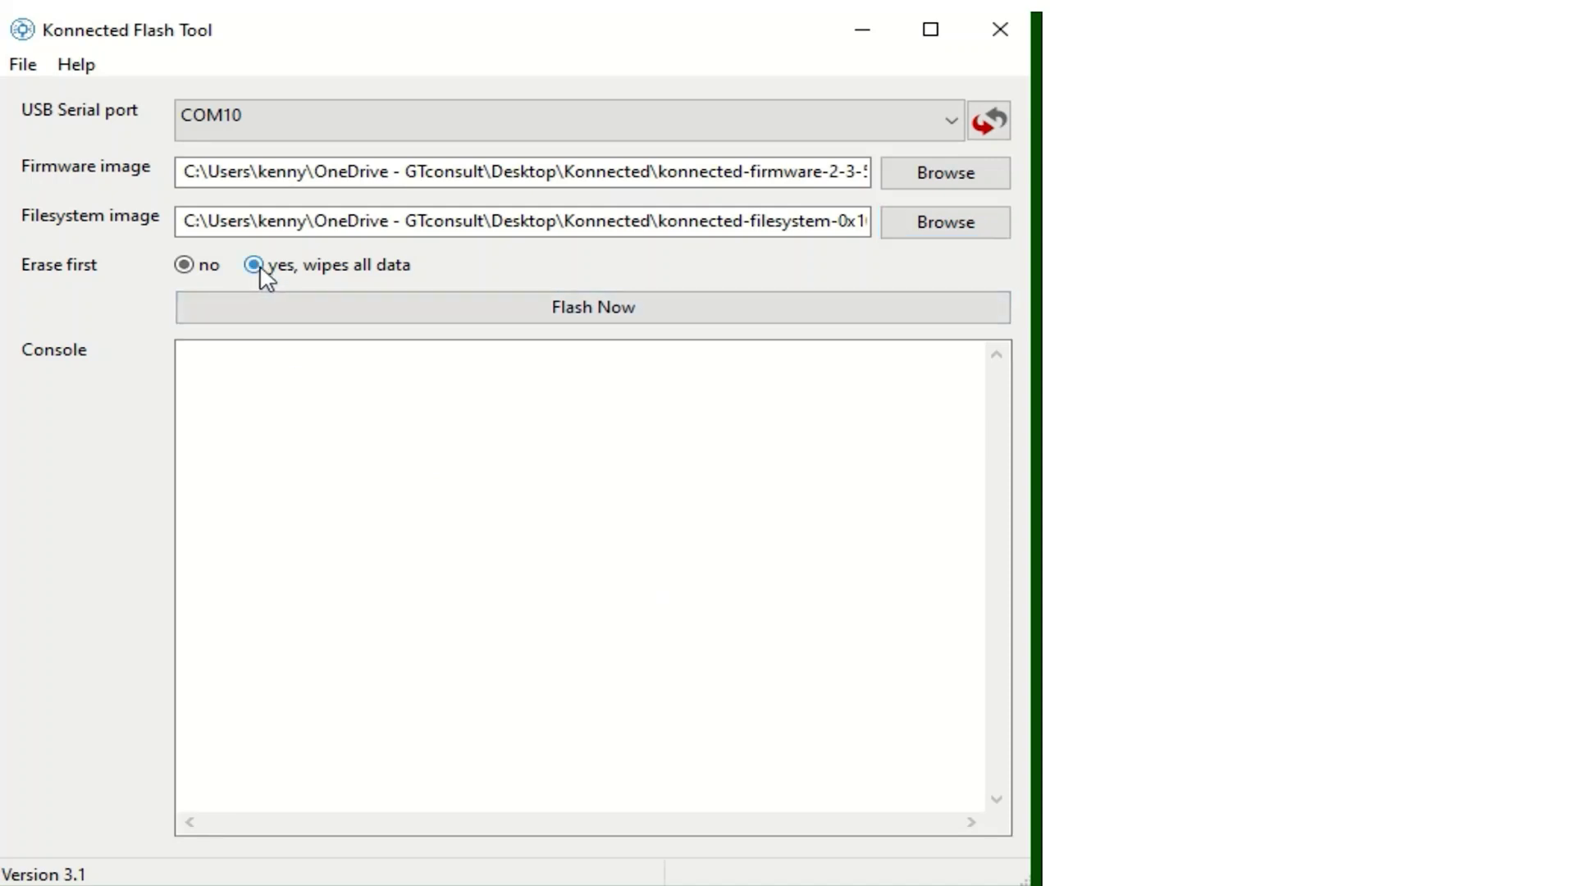
{"action": "left_click", "coordinate": [595, 320]}
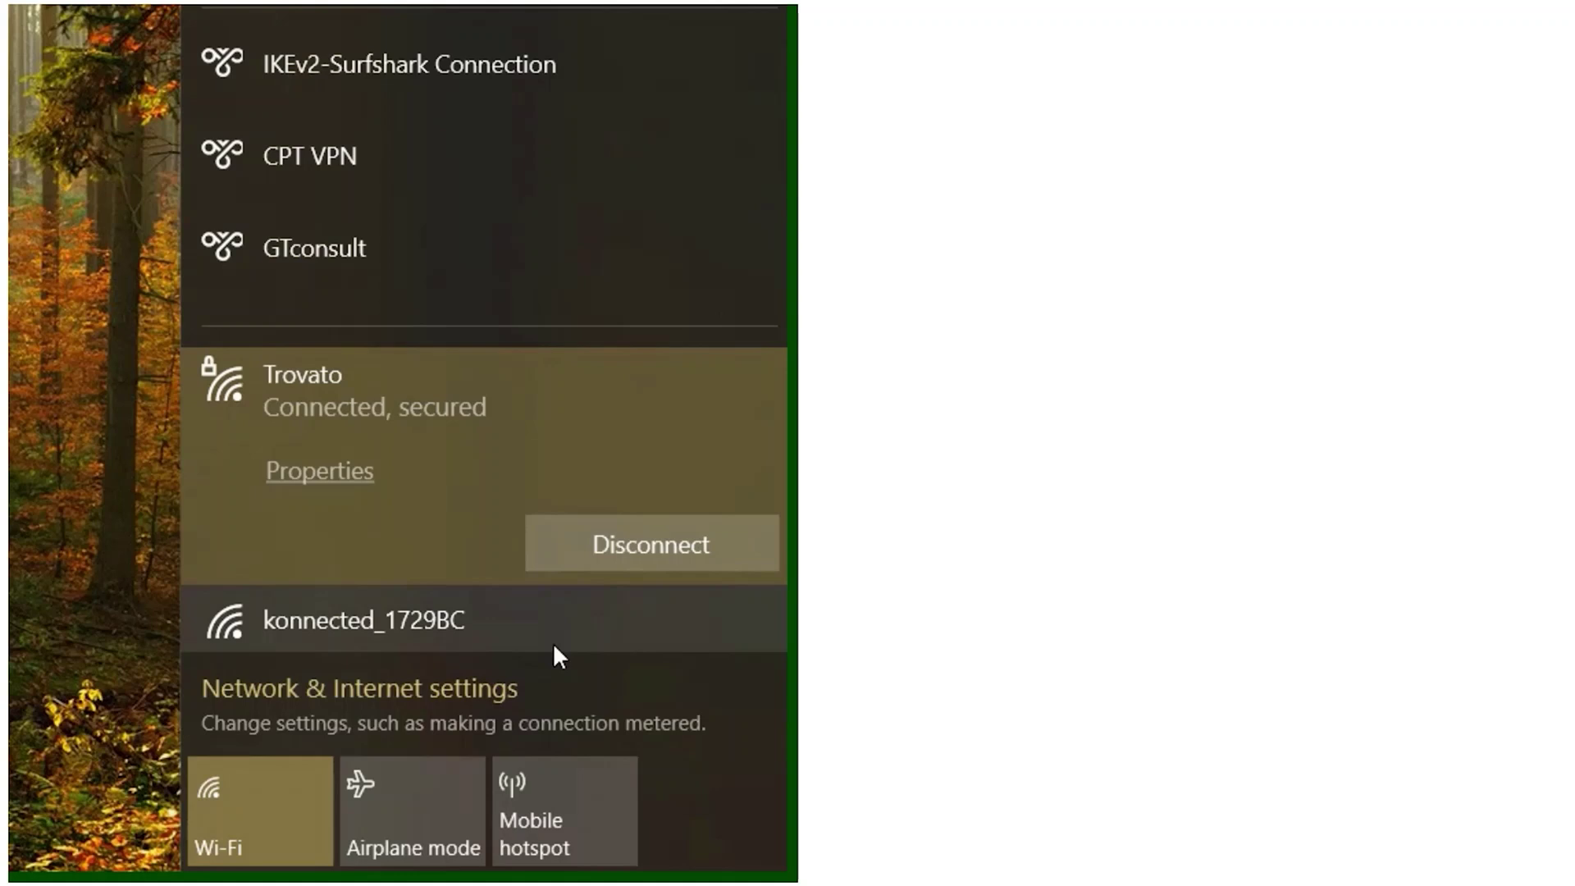
Step: Join the open konnected_1729BC Wi-Fi network from the Windows network list
{"action": "scroll", "coordinate": [554, 647], "scroll_direction": "down", "scroll_amount": 1}
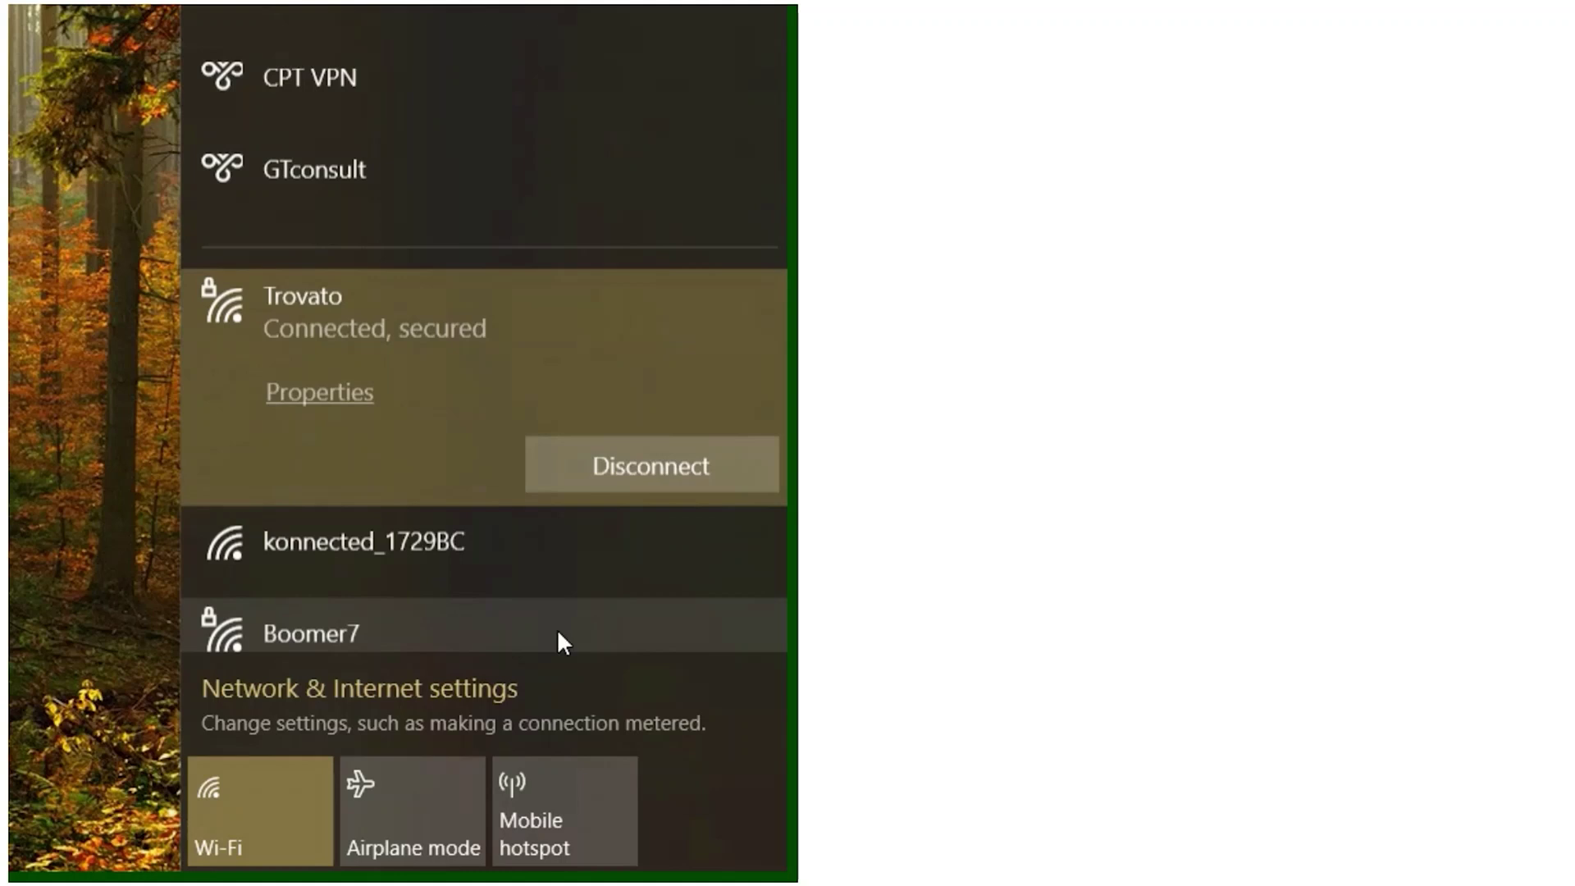
{"action": "scroll", "coordinate": [525, 574], "scroll_direction": "down", "scroll_amount": 1}
{"action": "left_click", "coordinate": [498, 515]}
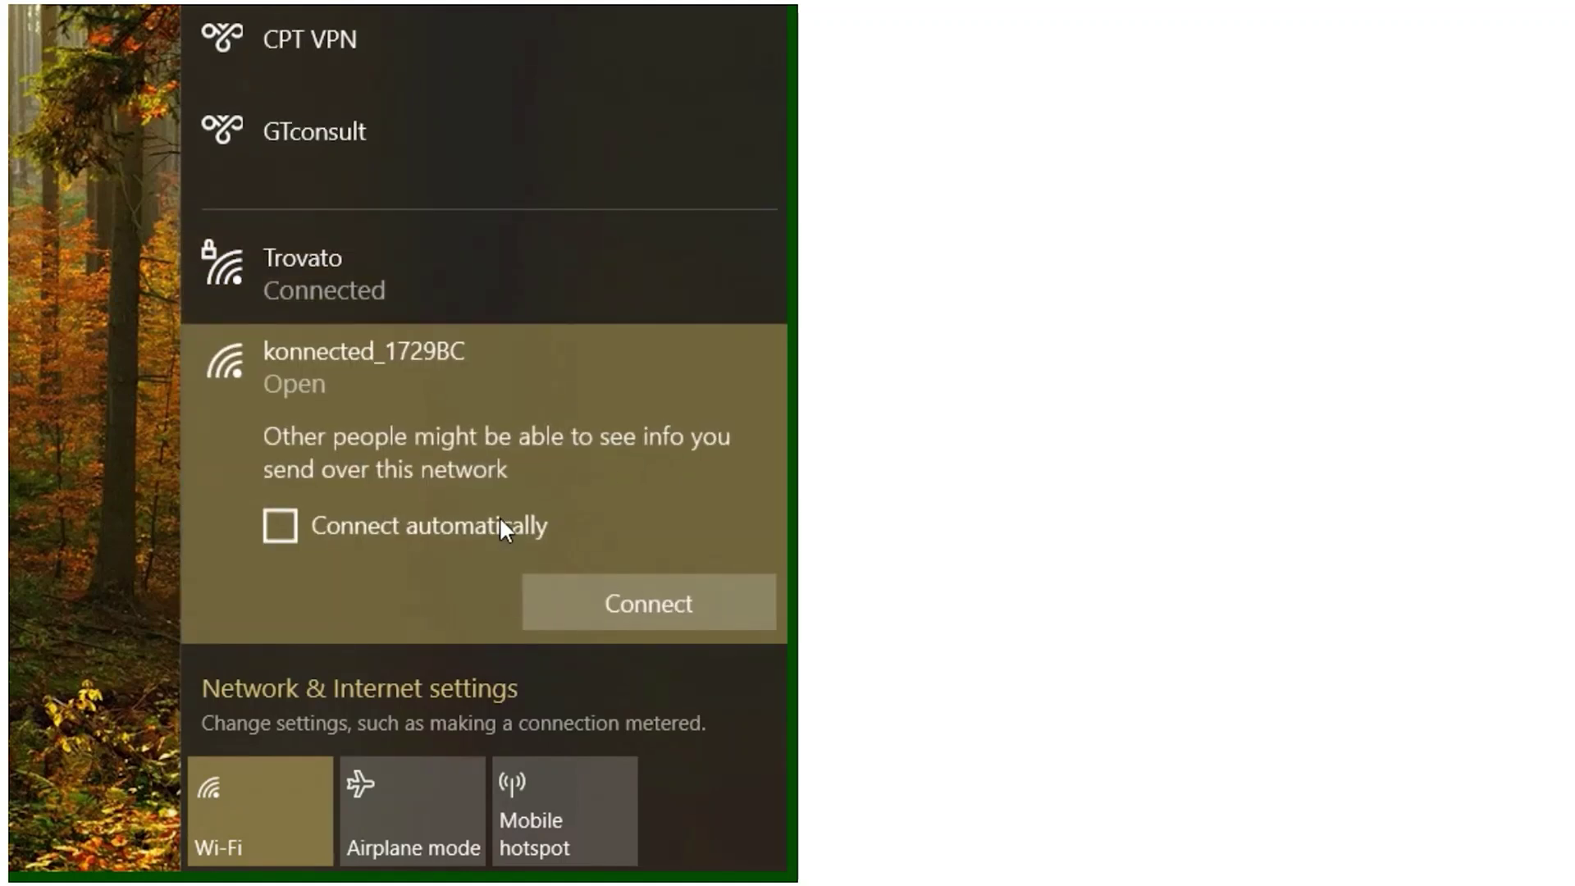
{"action": "left_click", "coordinate": [611, 605]}
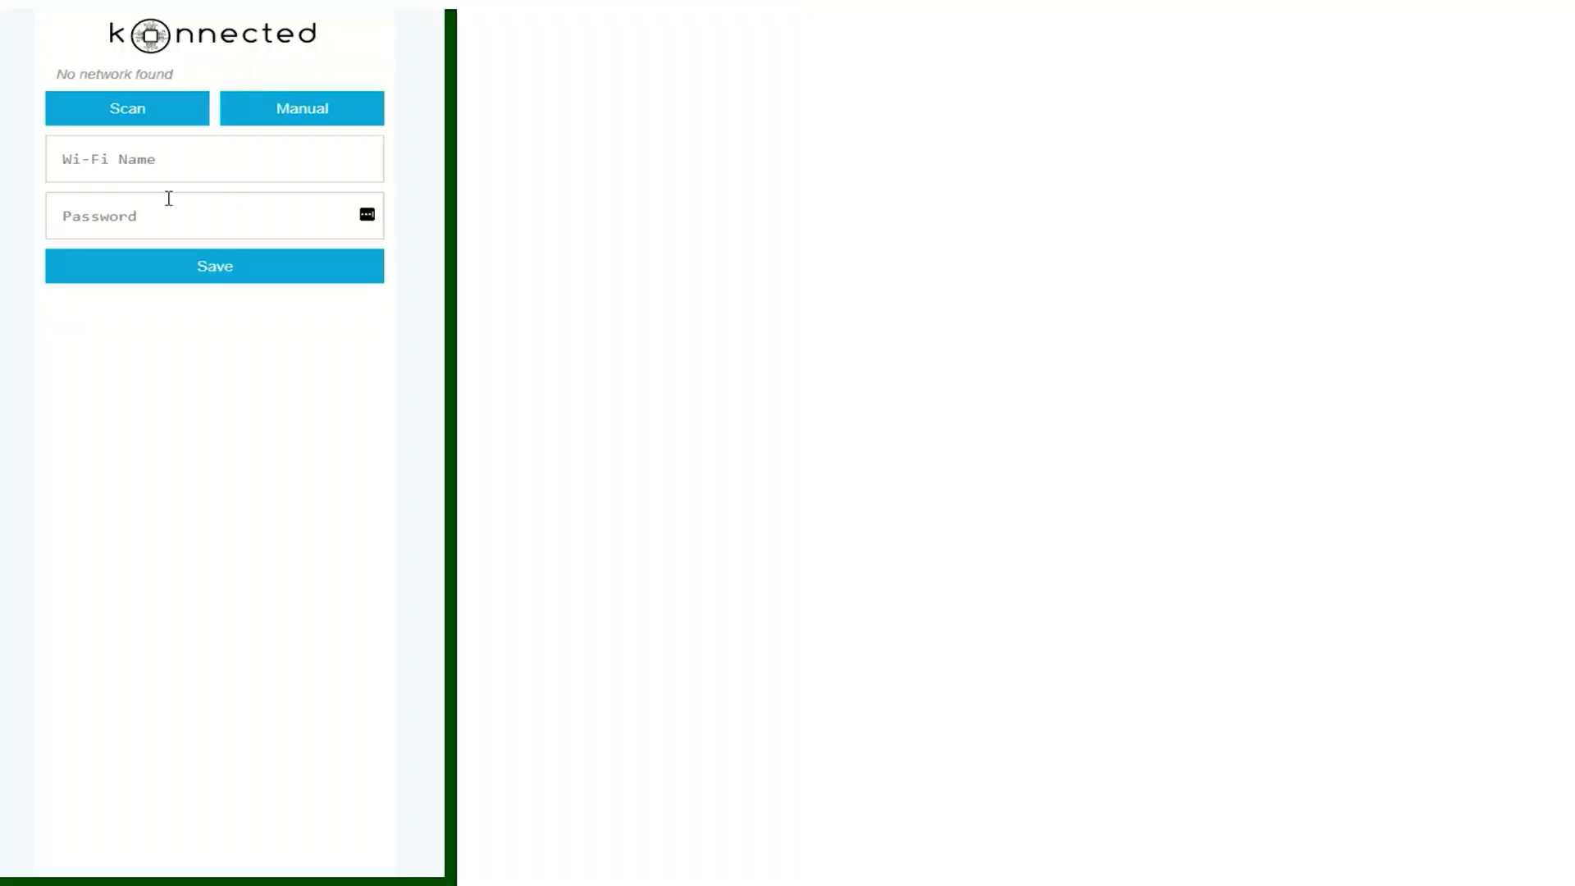
{"action": "left_click", "coordinate": [132, 164]}
Step: Enter Trovato as the Wi-Fi name and the home Wi-Fi password, then save
{"action": "type", "text": "Trovato"}
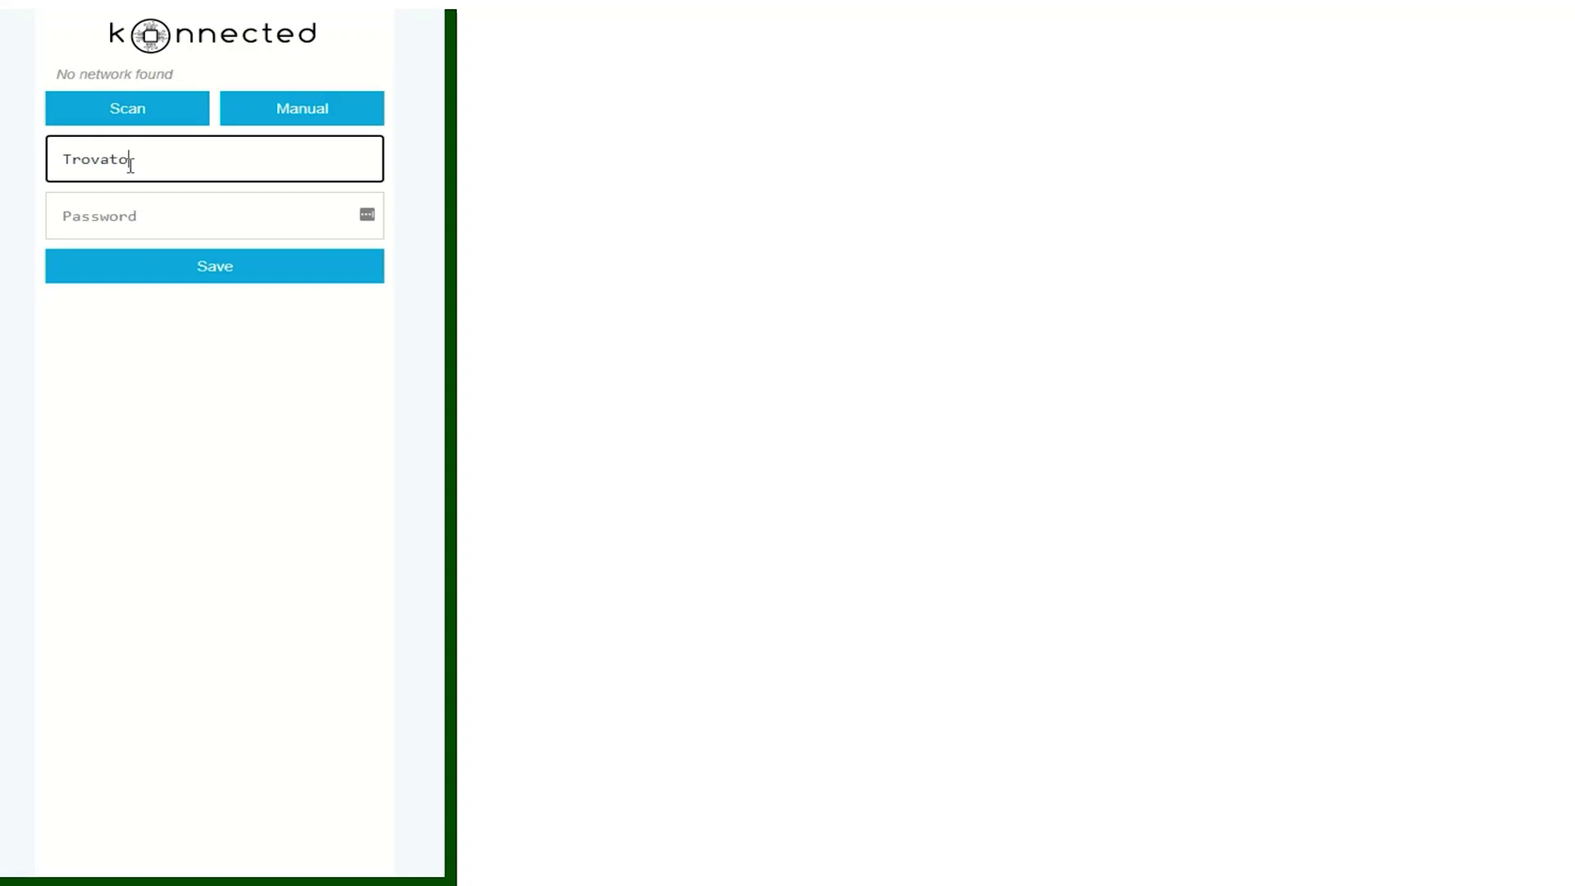
{"action": "key", "text": "Tab"}
{"action": "type", "text": "*********"}
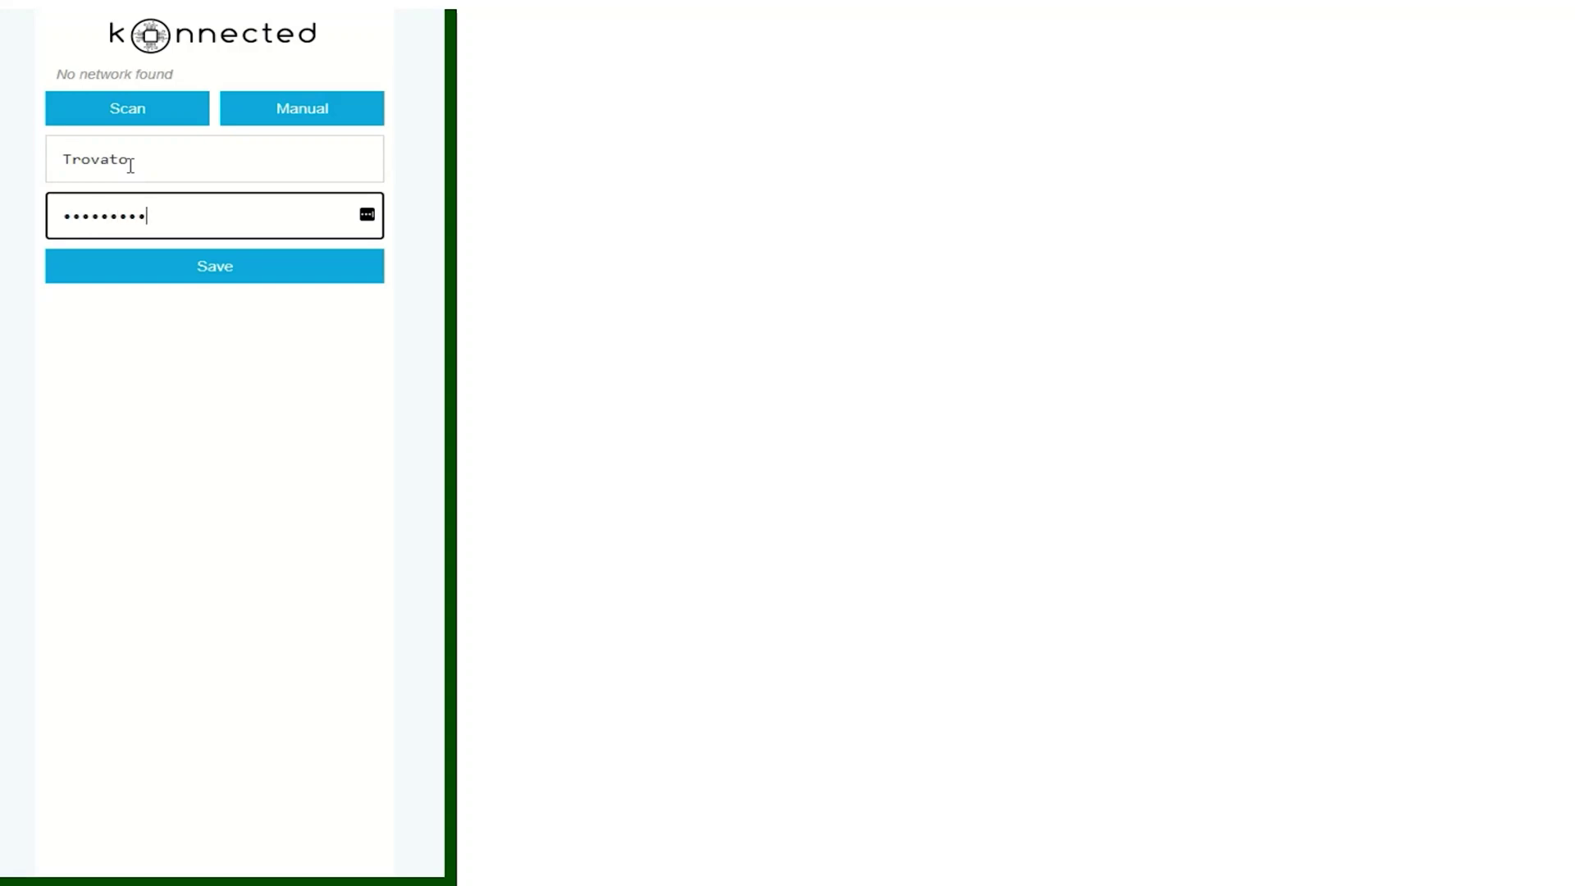
{"action": "type", "text": "*"}
{"action": "left_click", "coordinate": [246, 275]}
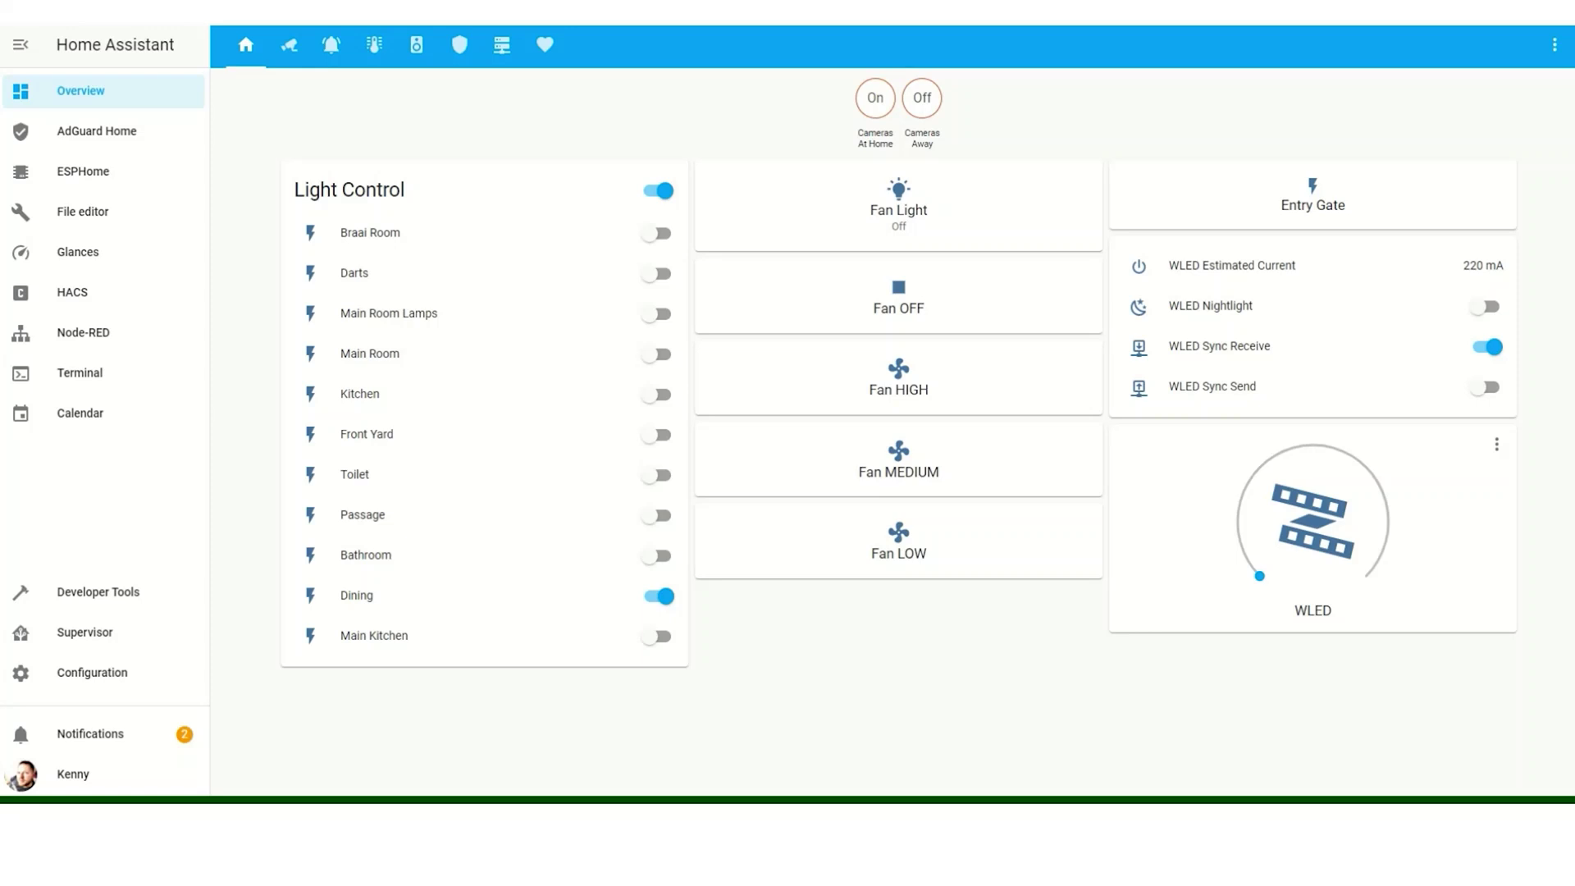
Step: Open configuration.yaml in the File editor and place the cursor at empty line 203
{"action": "left_click", "coordinate": [82, 211]}
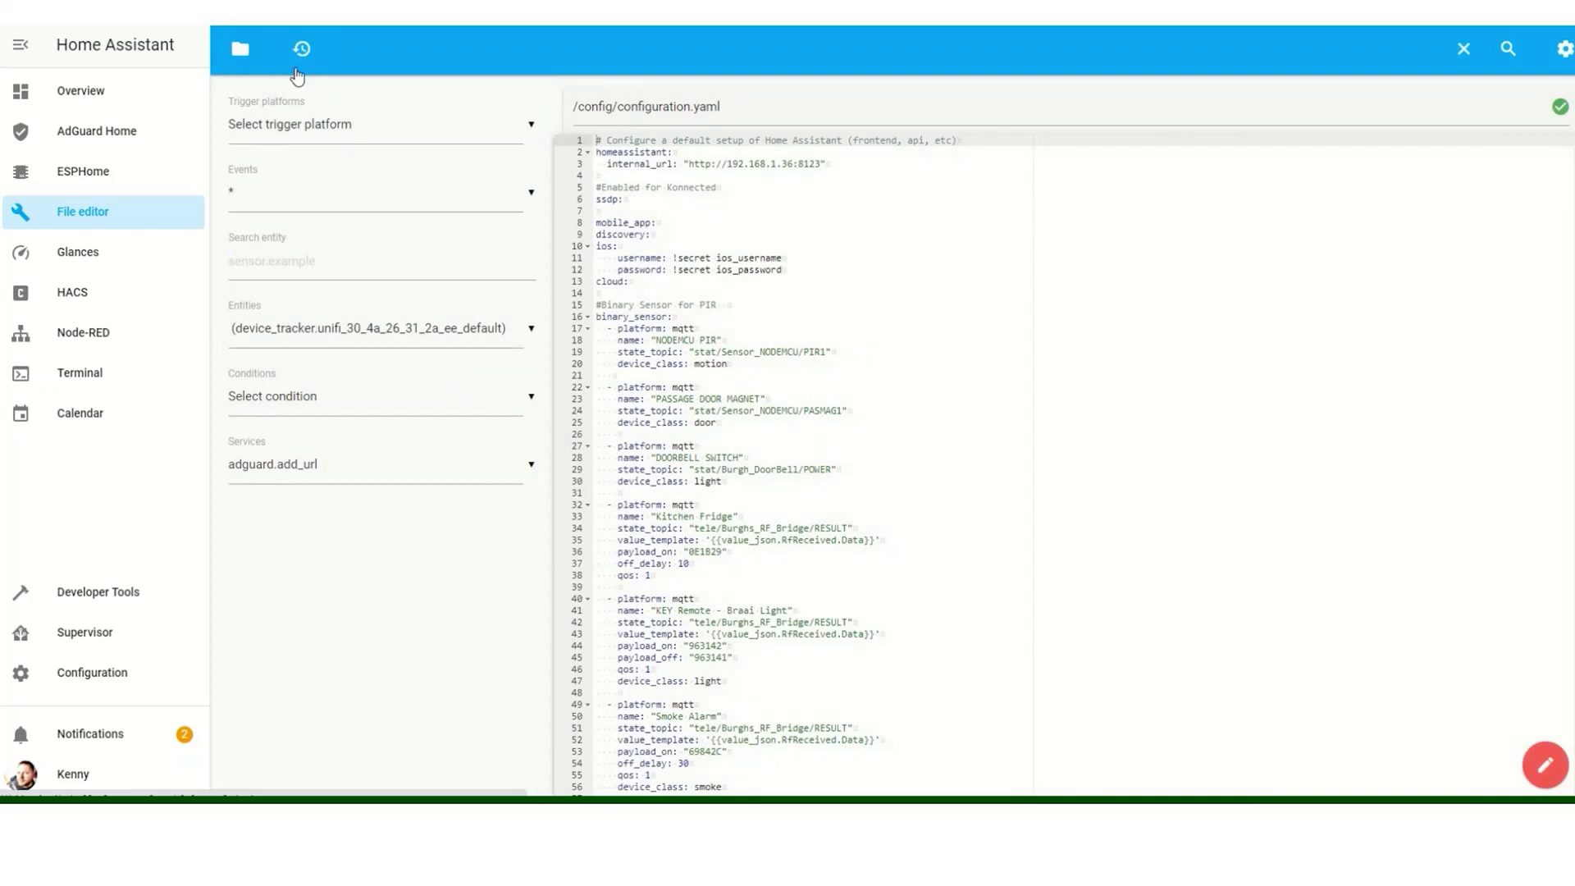
{"action": "left_click", "coordinate": [238, 49]}
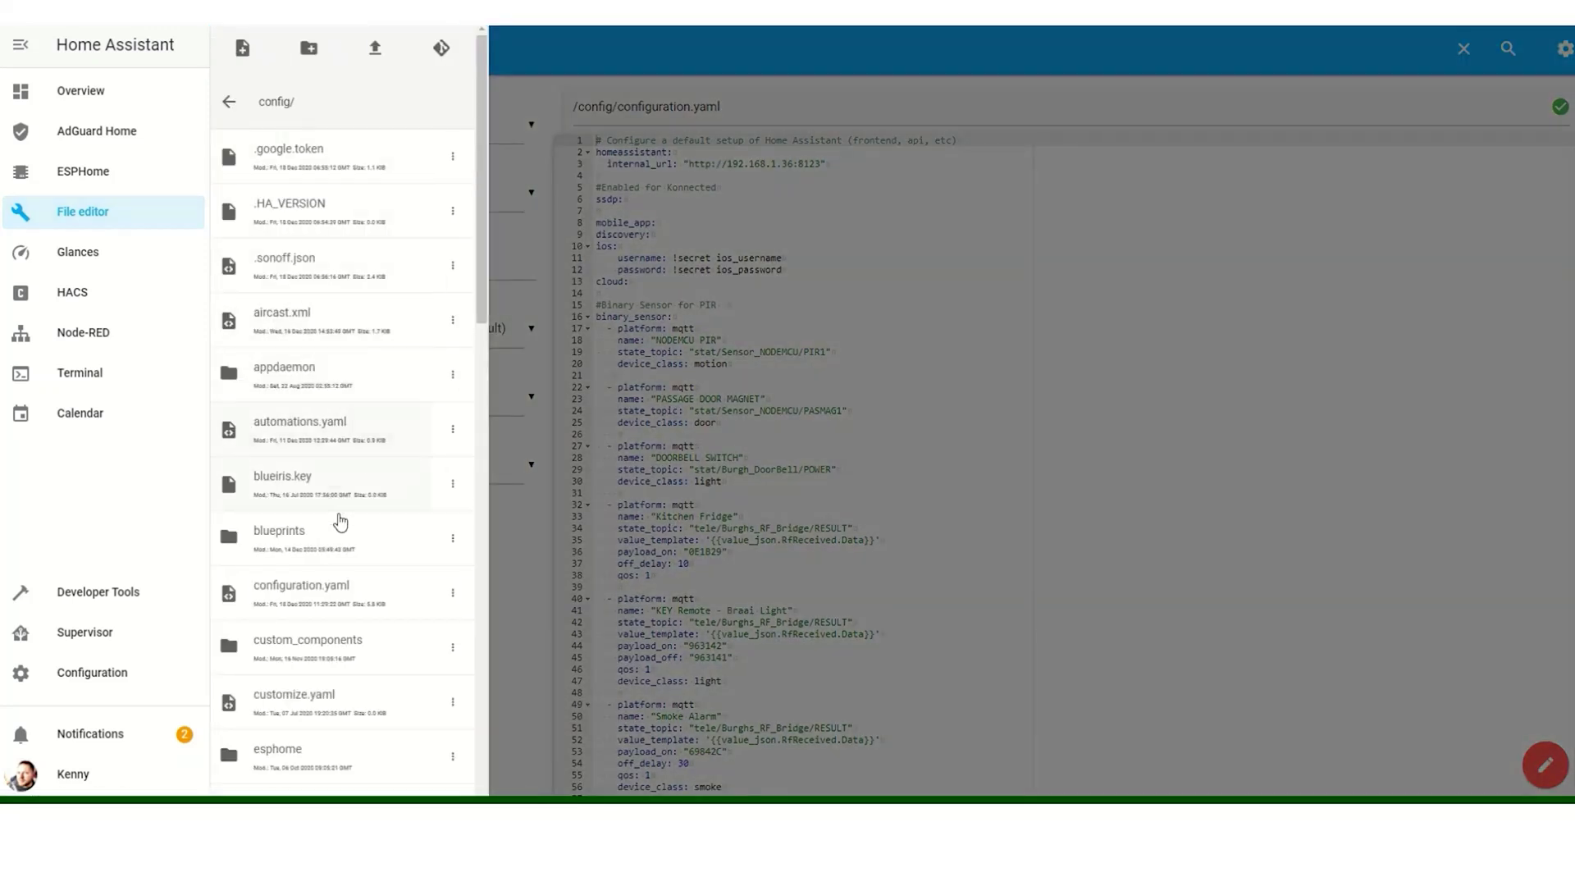
{"action": "left_click", "coordinate": [337, 603]}
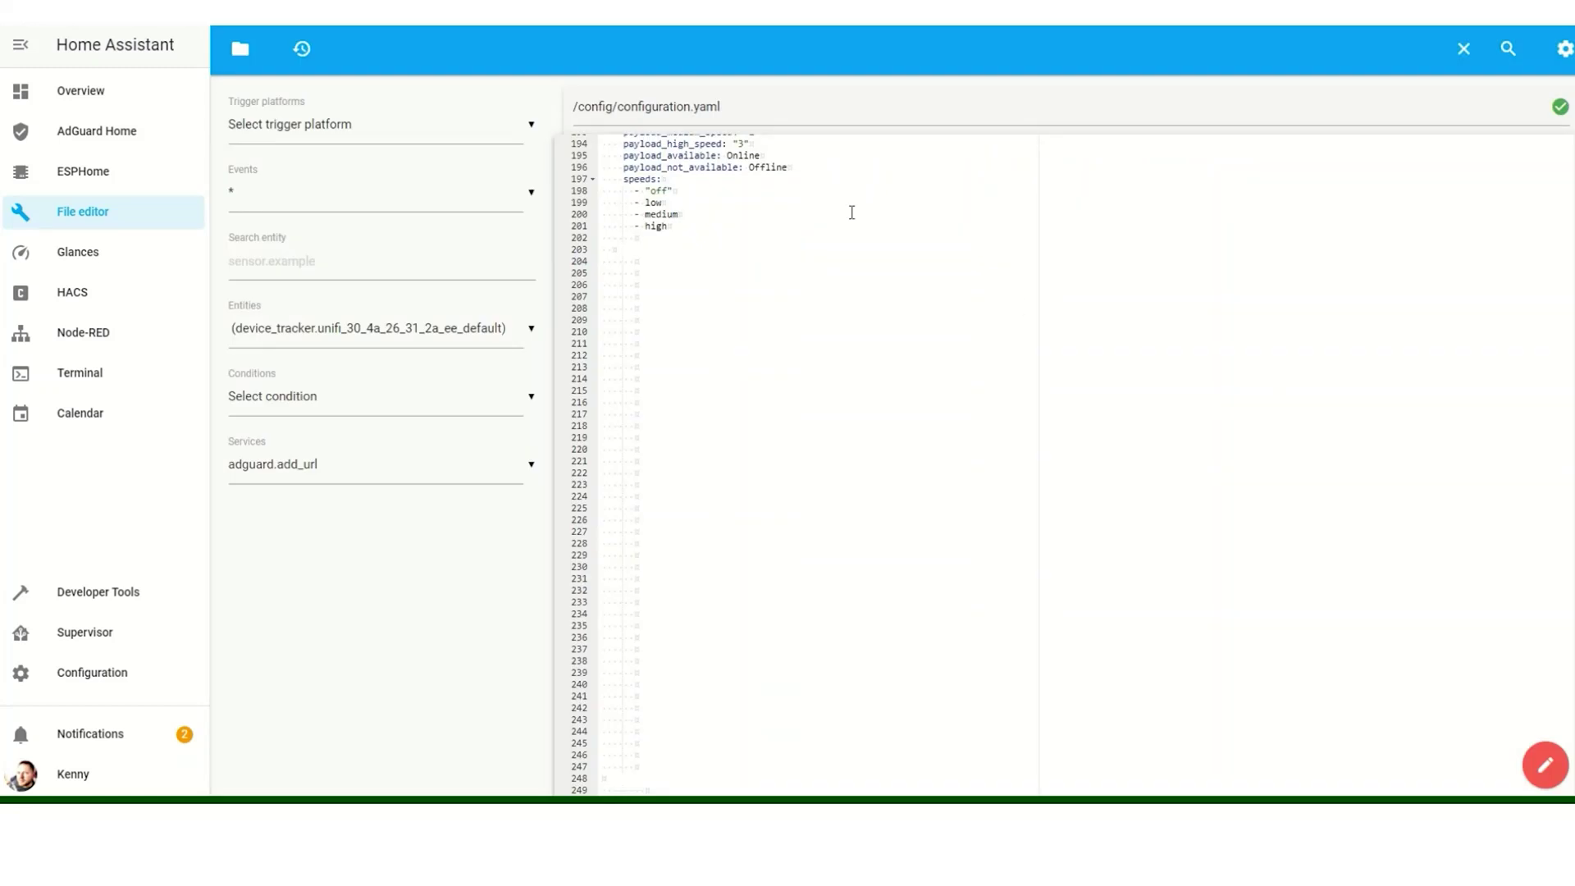
{"action": "left_click", "coordinate": [608, 250]}
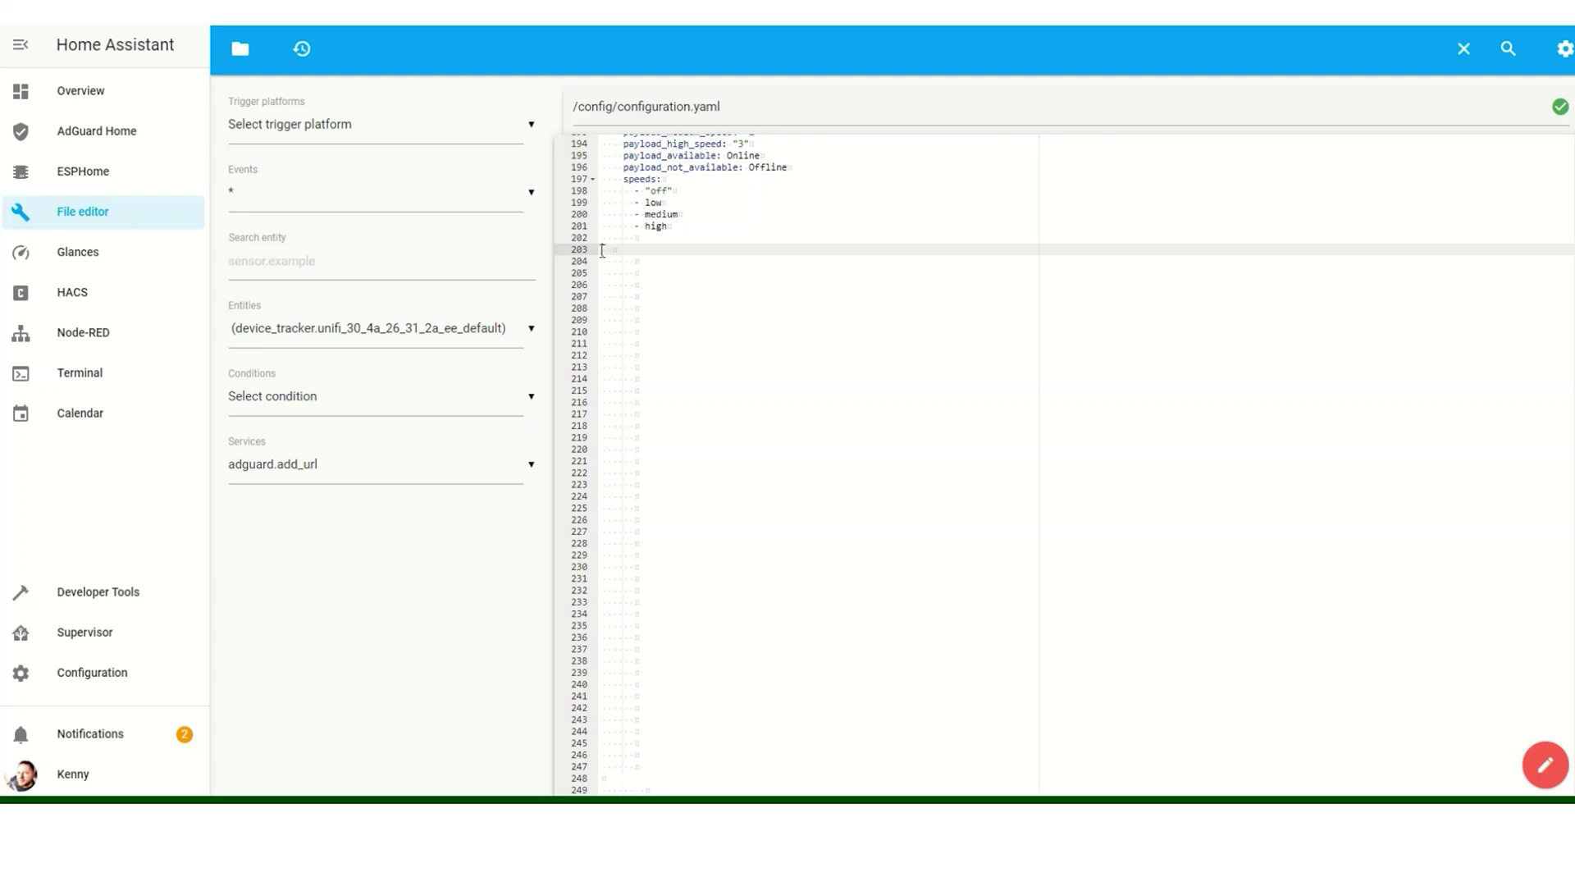
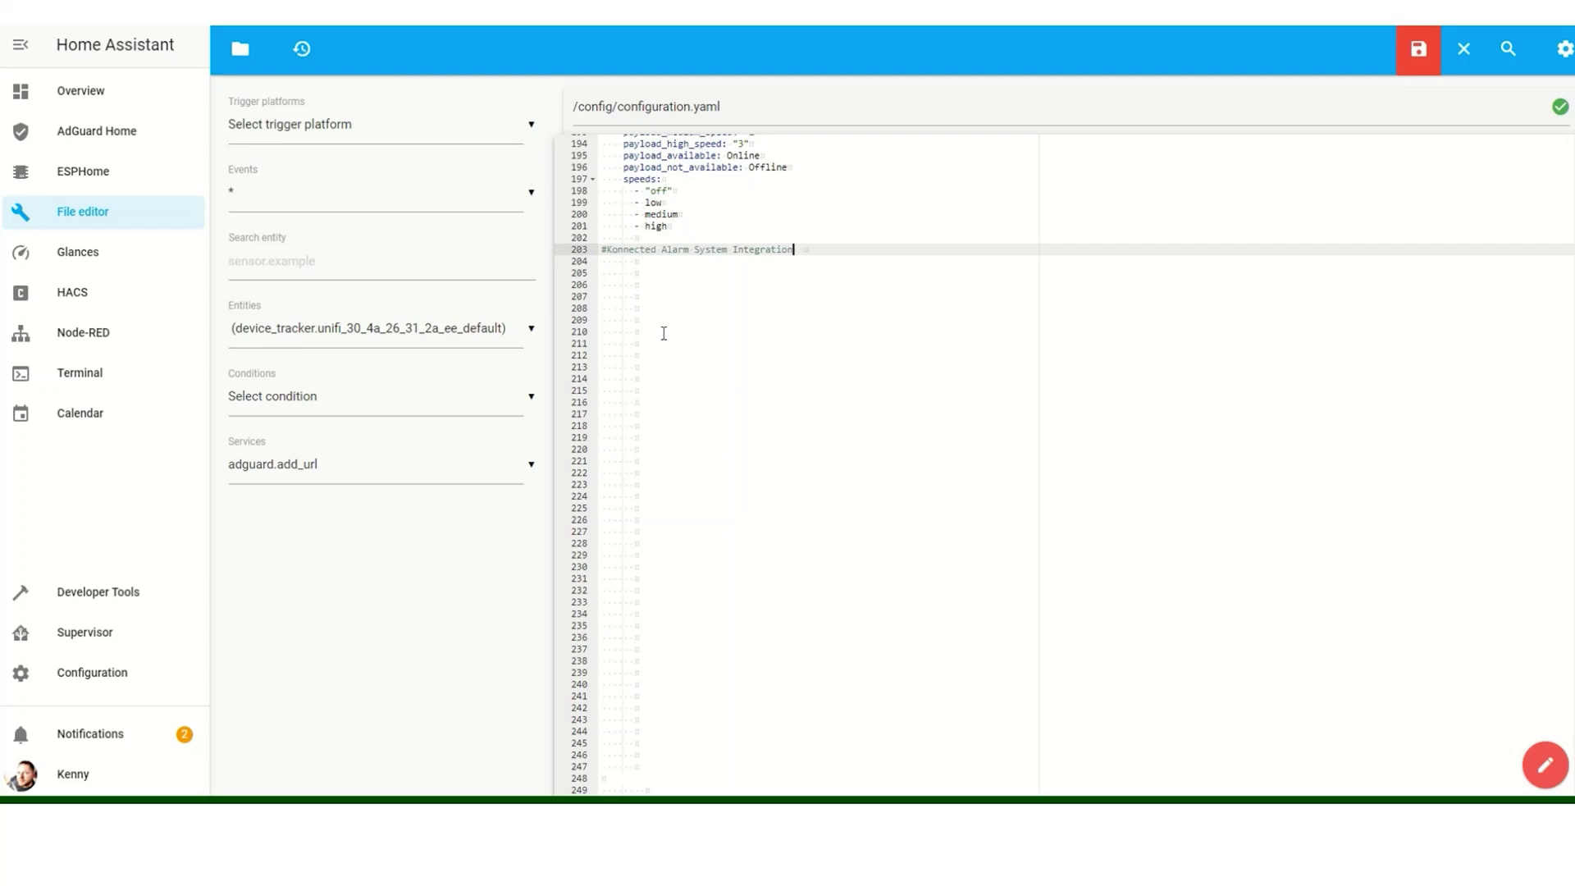
Step: Paste the Konnected Alarm System Integration comment, a konnected: key and the access token line
{"action": "key", "text": "Return"}
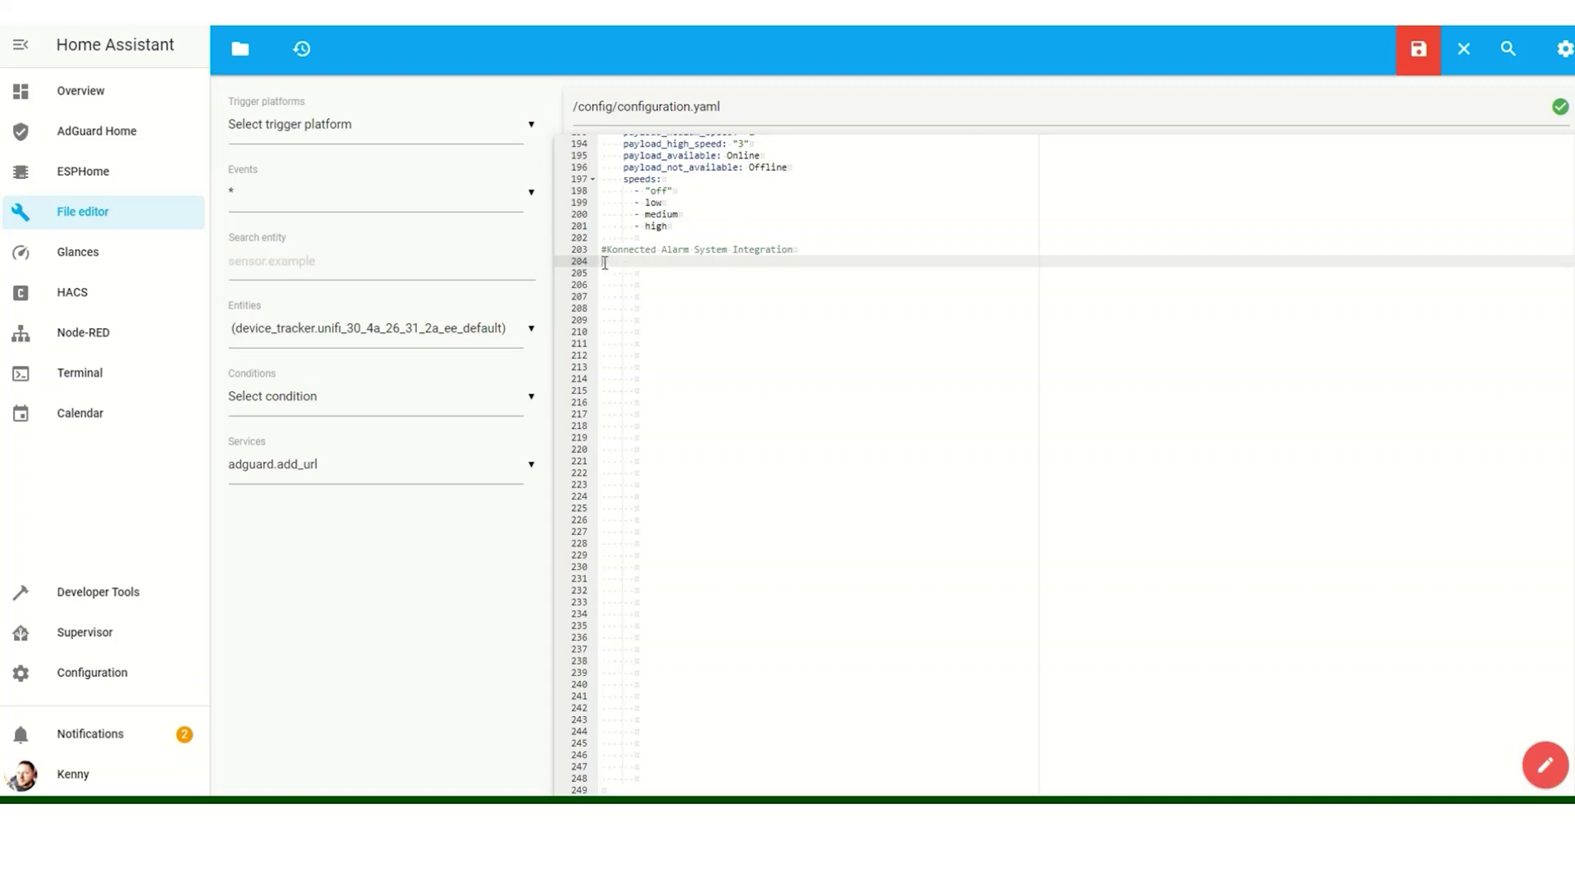
{"action": "key", "text": "Return"}
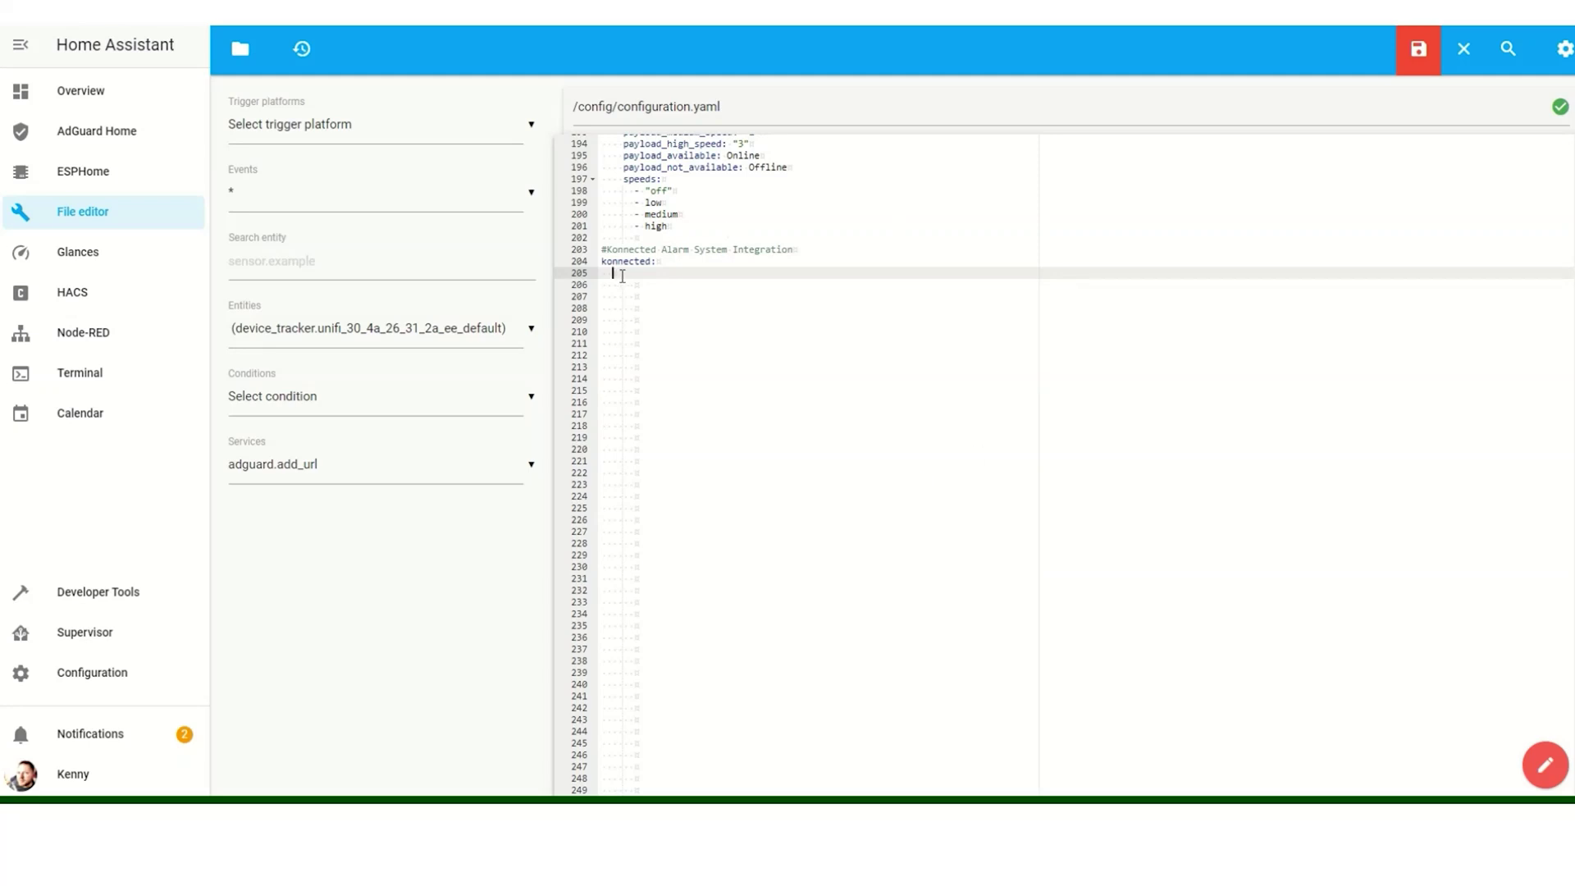
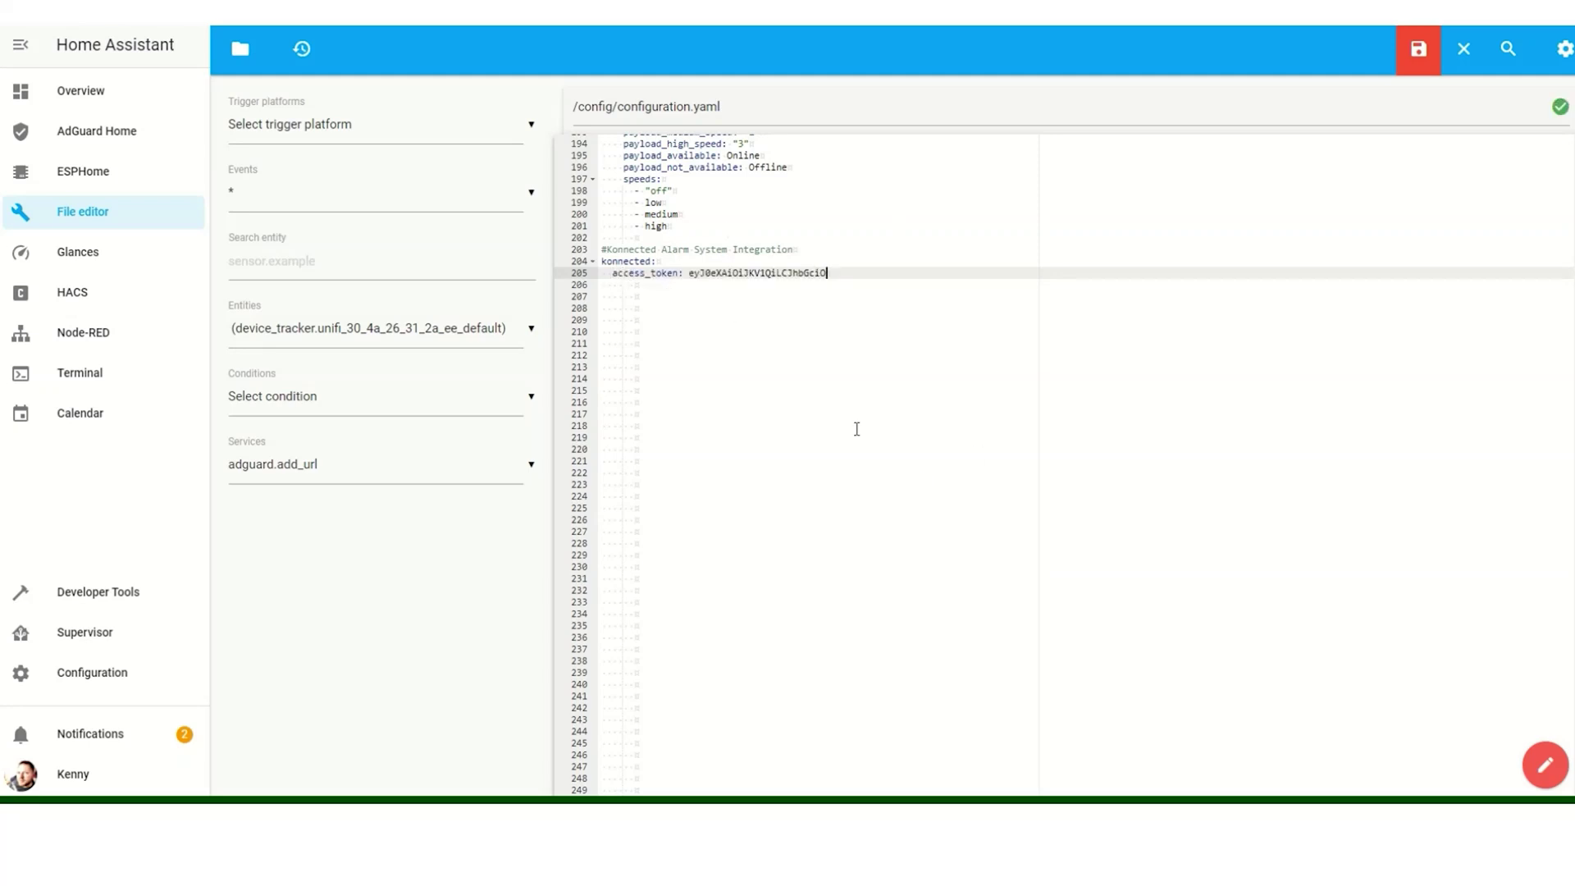
{"action": "left_click_drag", "start_coordinate": [828, 272], "coordinate": [691, 269]}
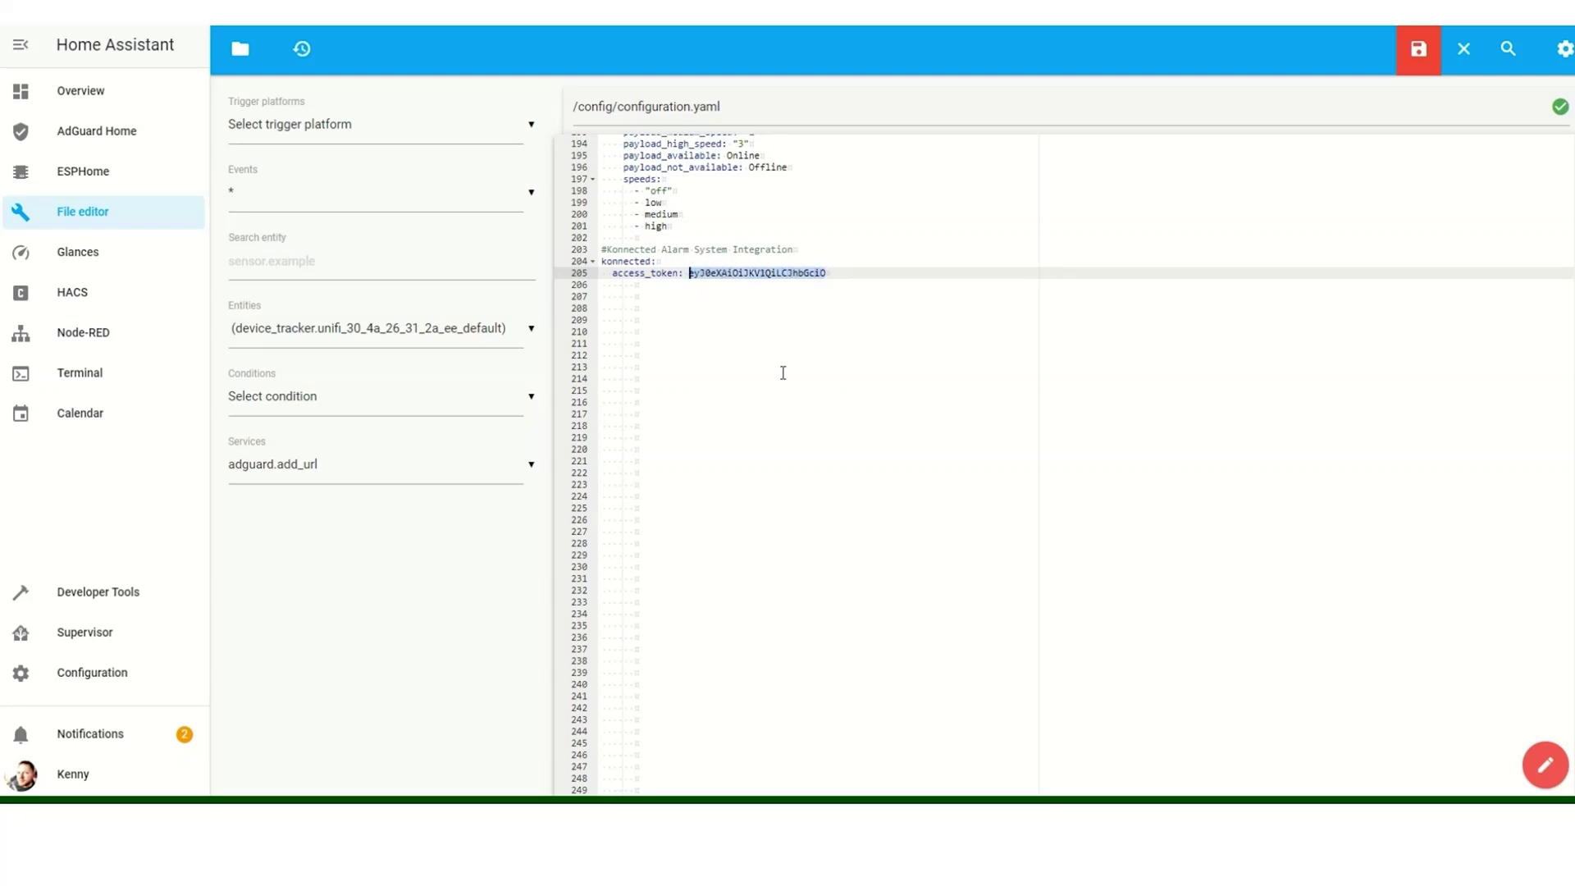
{"action": "left_click", "coordinate": [836, 273]}
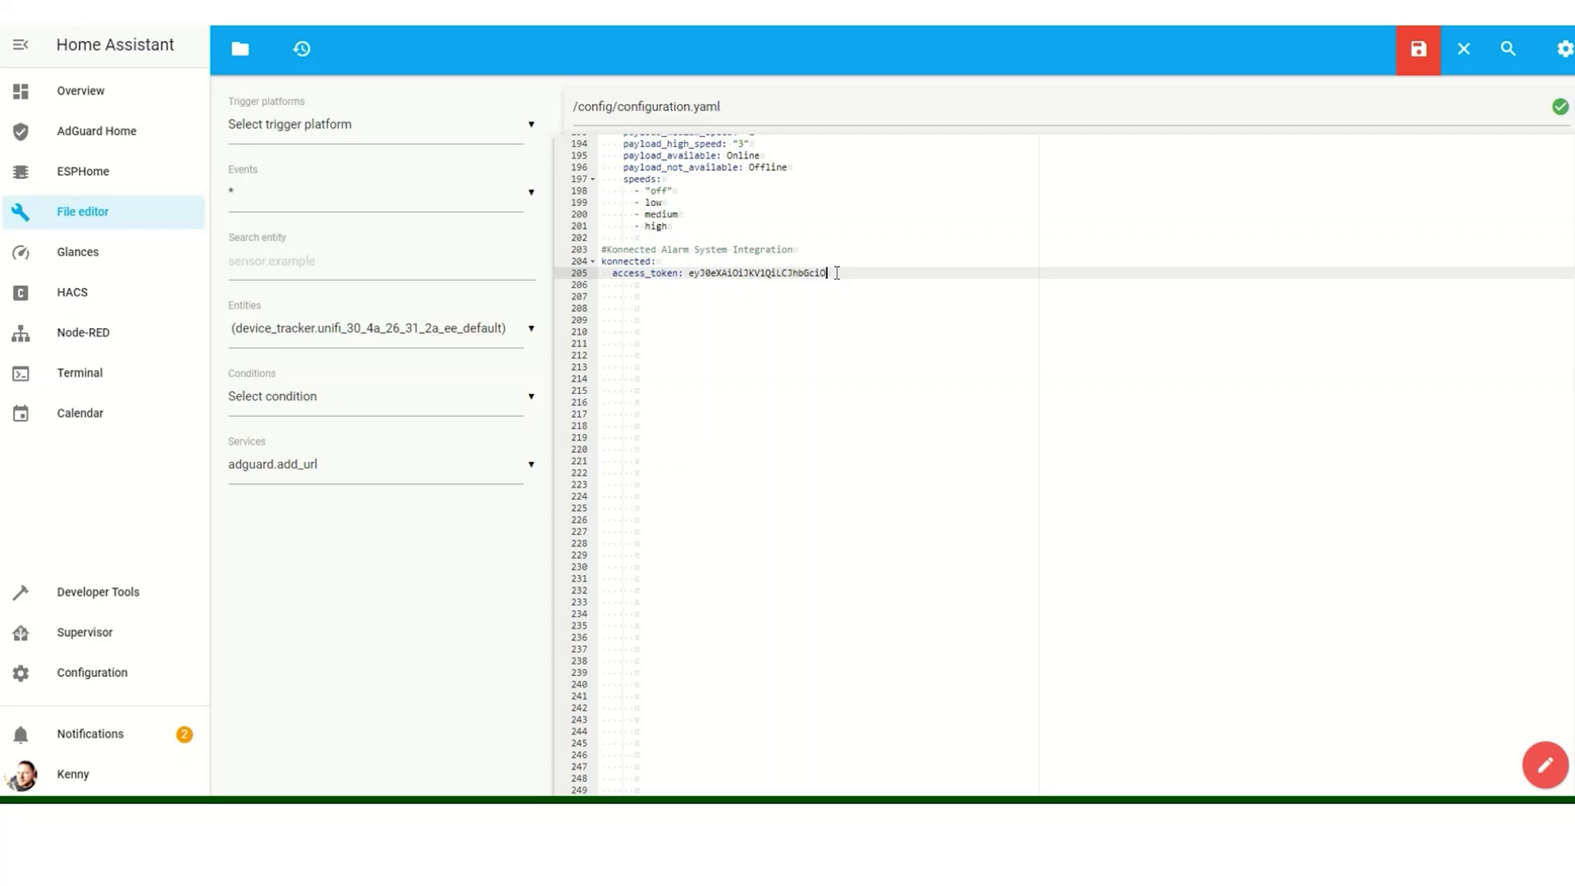
{"action": "key", "text": "Return"}
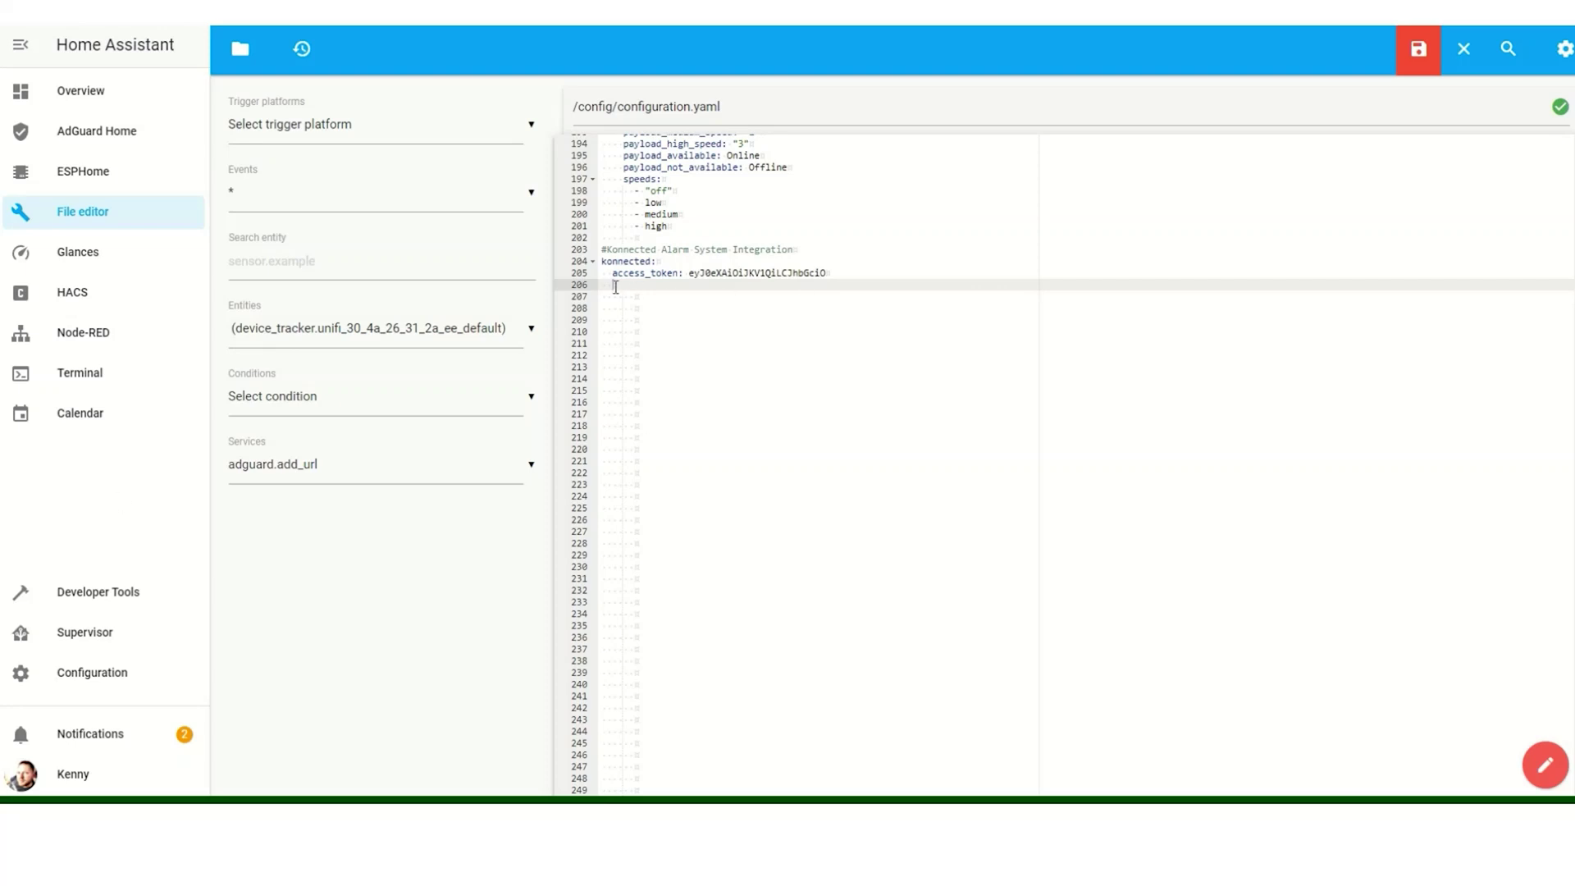
{"action": "type", "text": "api_host: http://192.168.1.36:8123"}
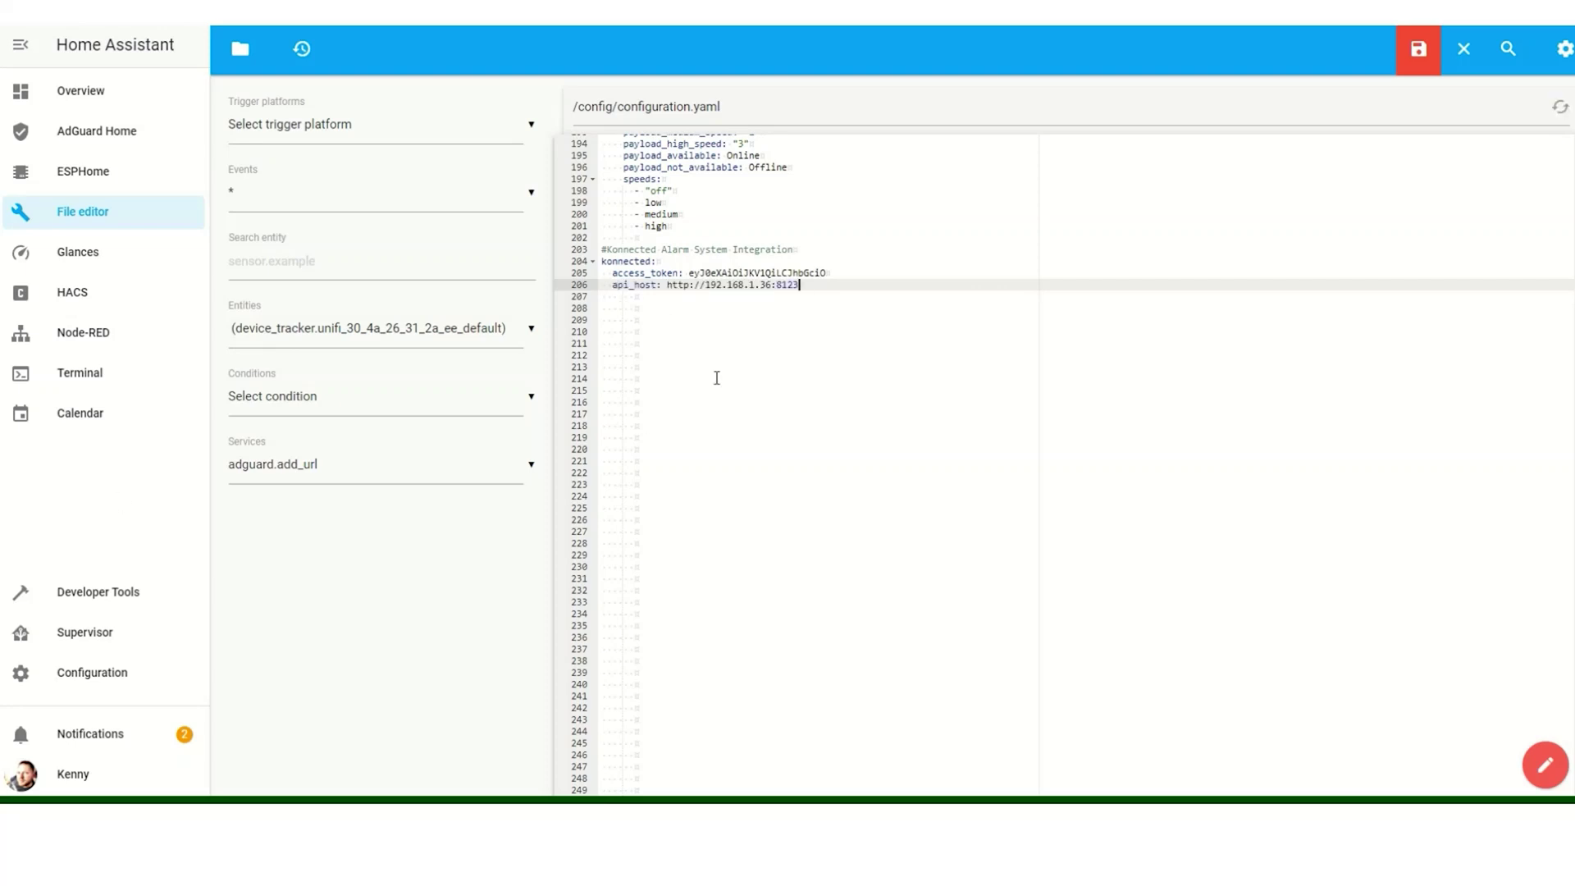
{"action": "left_click_drag", "start_coordinate": [801, 284], "coordinate": [668, 291]}
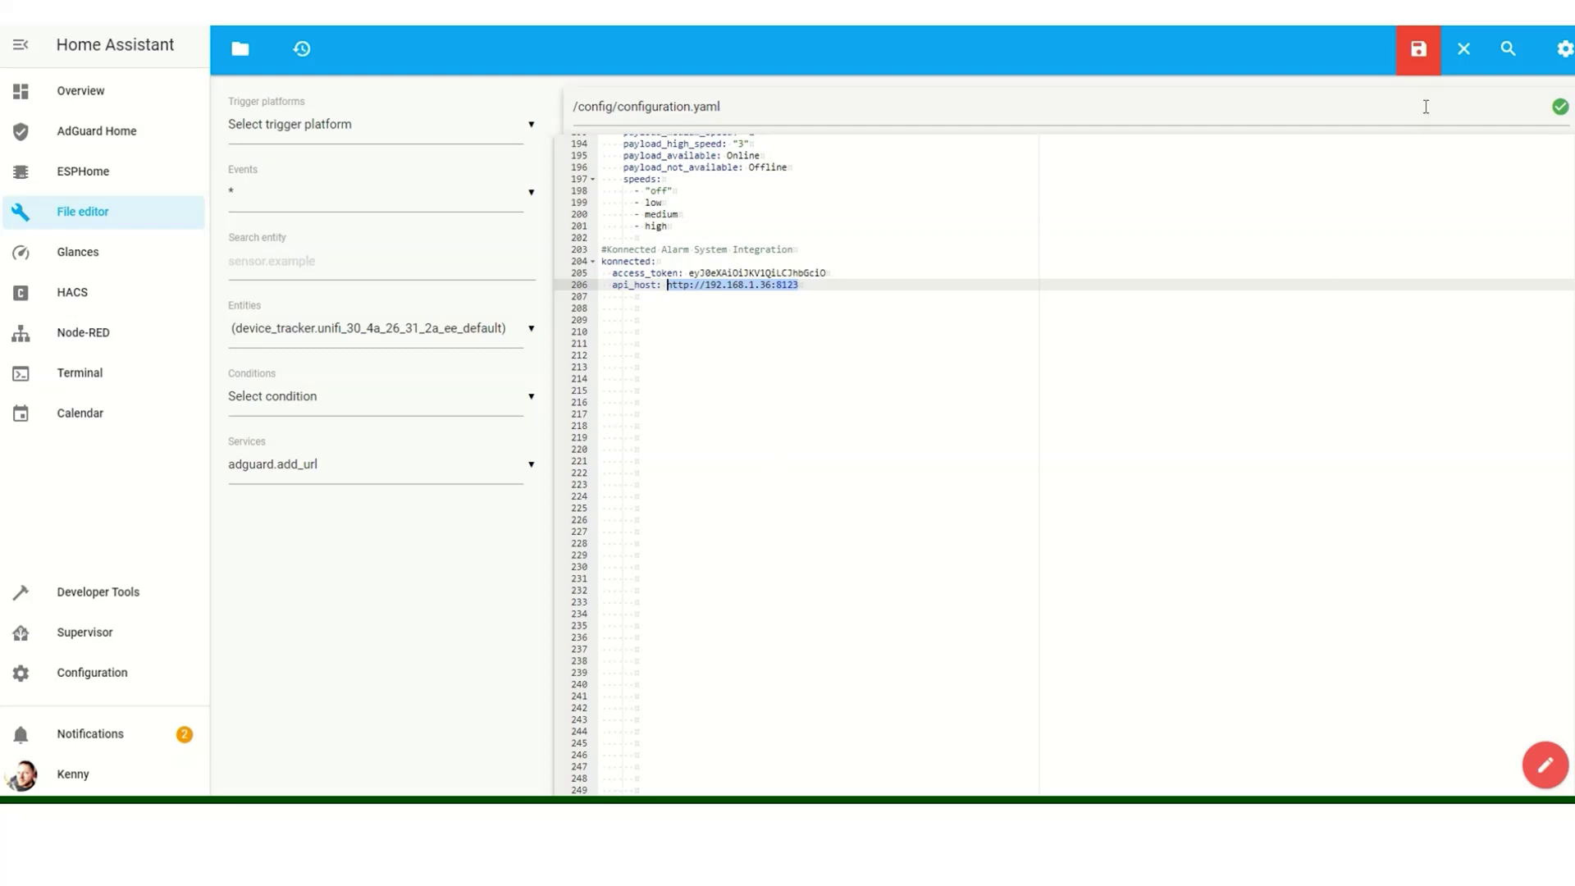
{"action": "left_click", "coordinate": [1418, 62]}
Step: Restart Home Assistant from the server menu, then go to the Configuration page
{"action": "left_click", "coordinate": [1565, 51]}
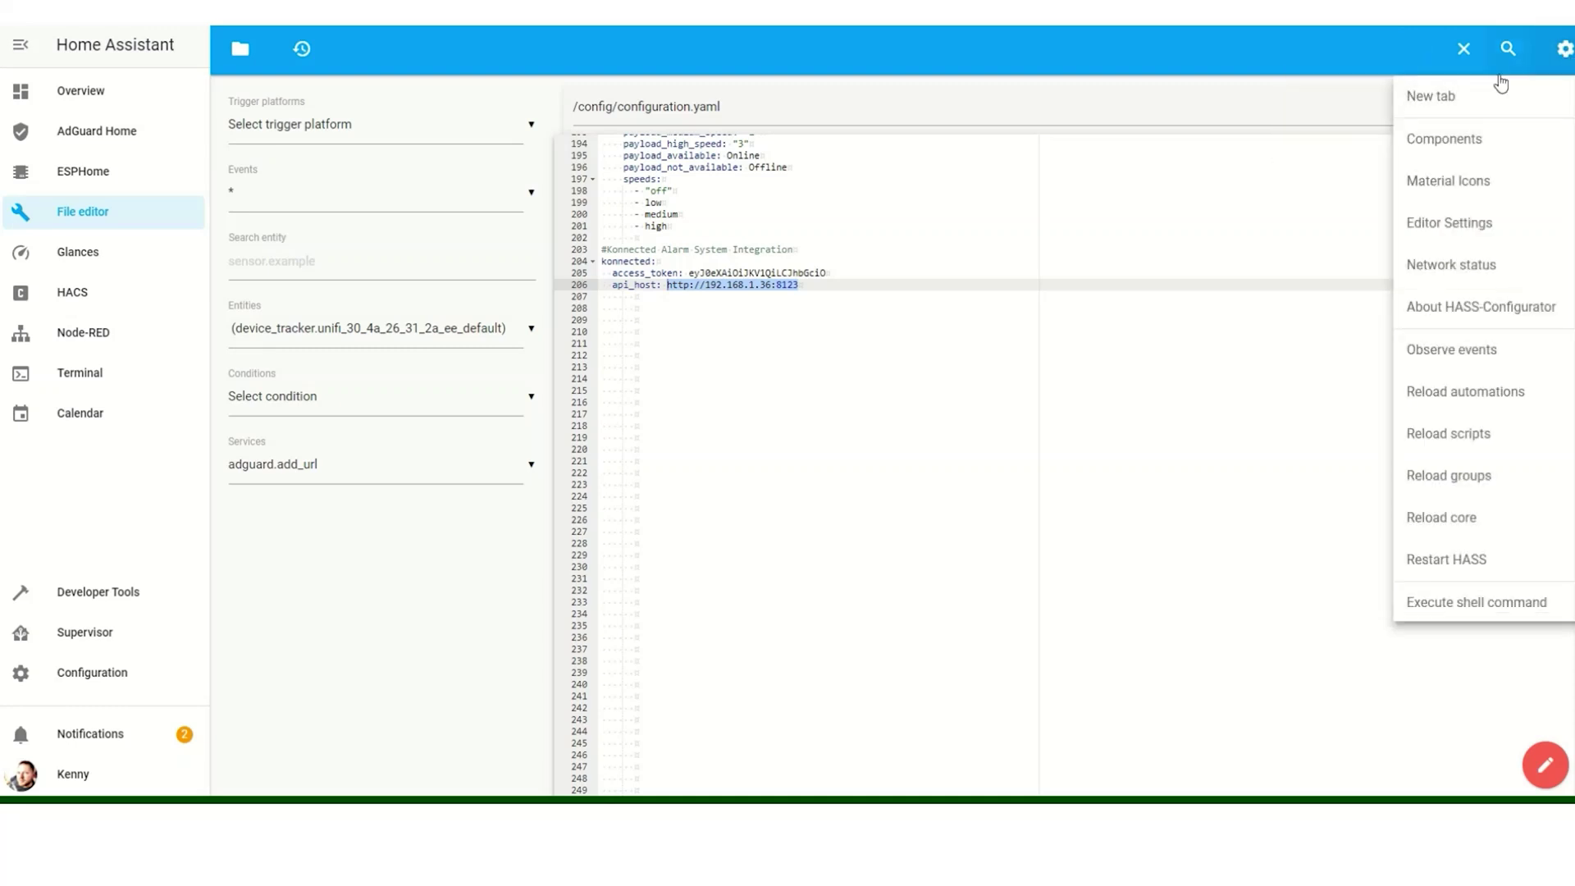
{"action": "left_click", "coordinate": [1447, 559]}
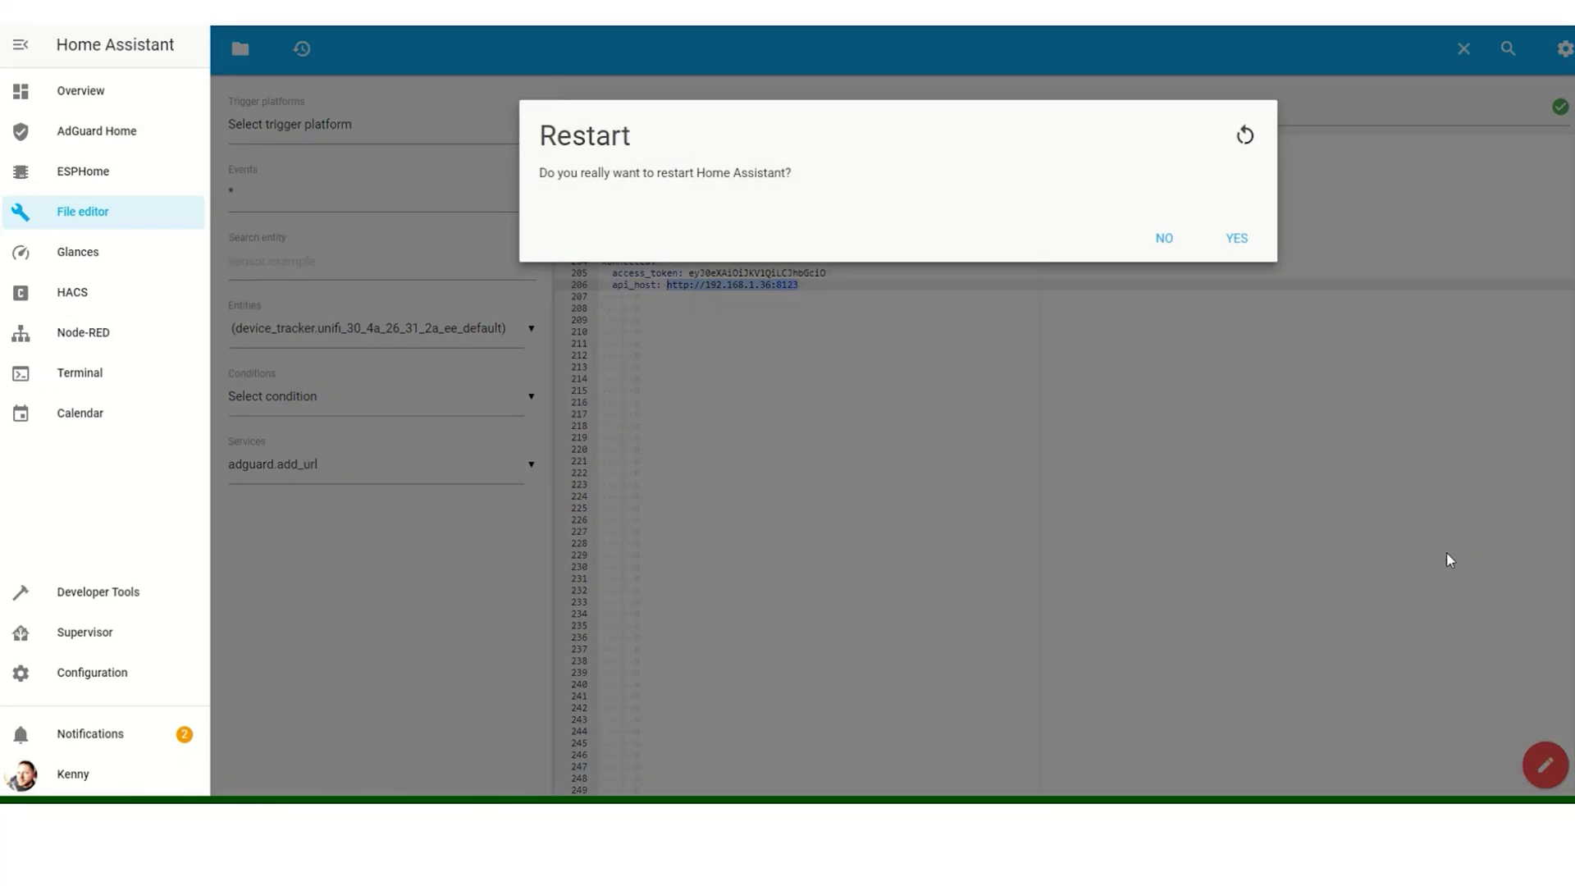
{"action": "left_click", "coordinate": [1238, 240]}
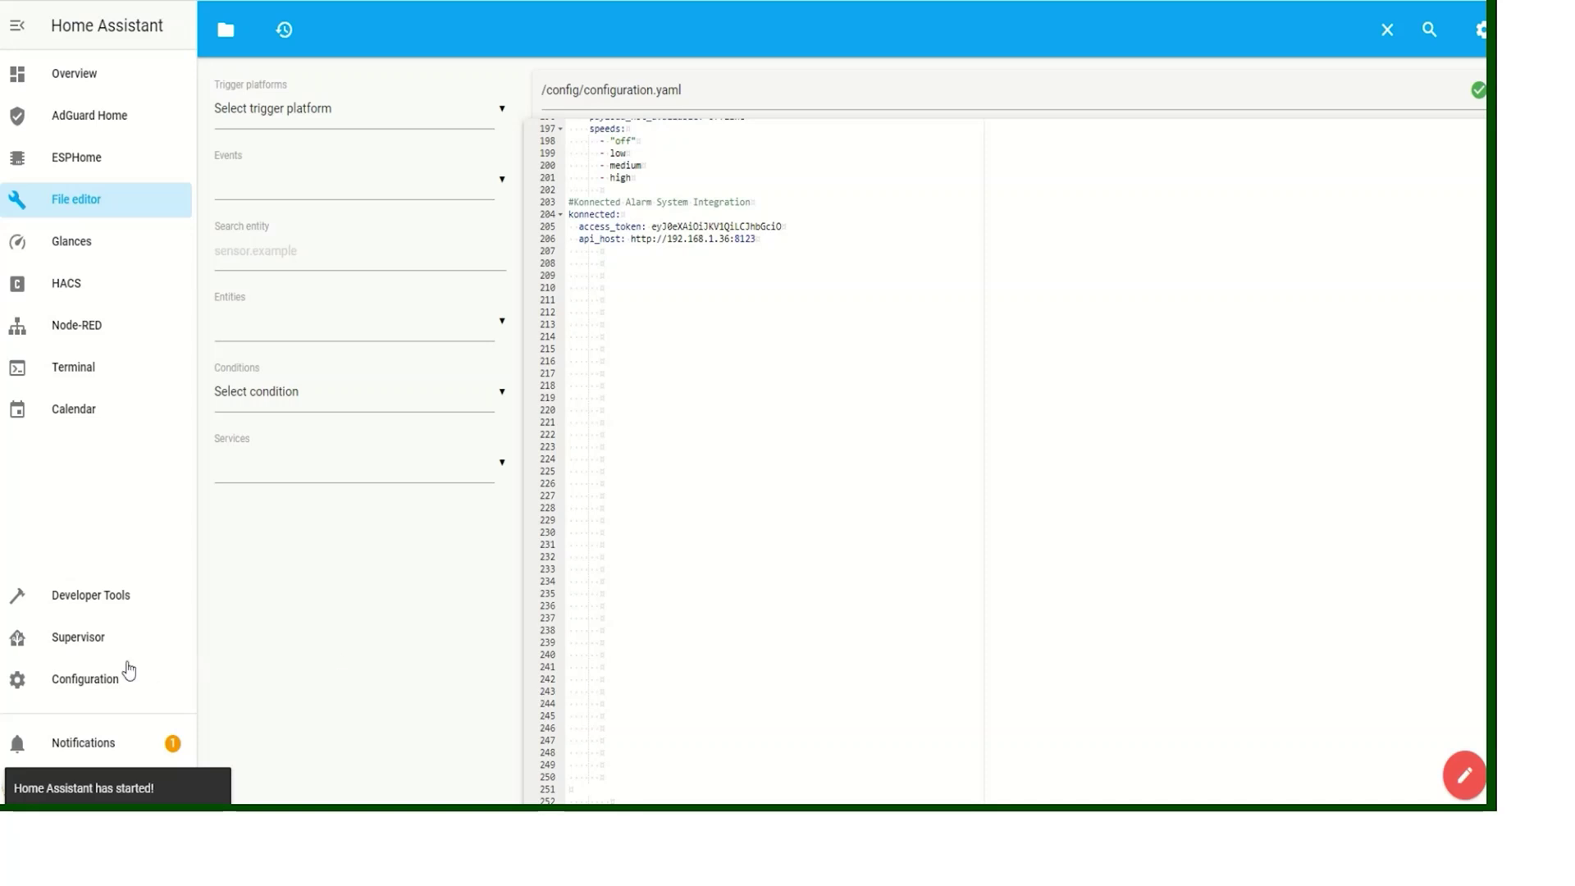
{"action": "left_click", "coordinate": [83, 689]}
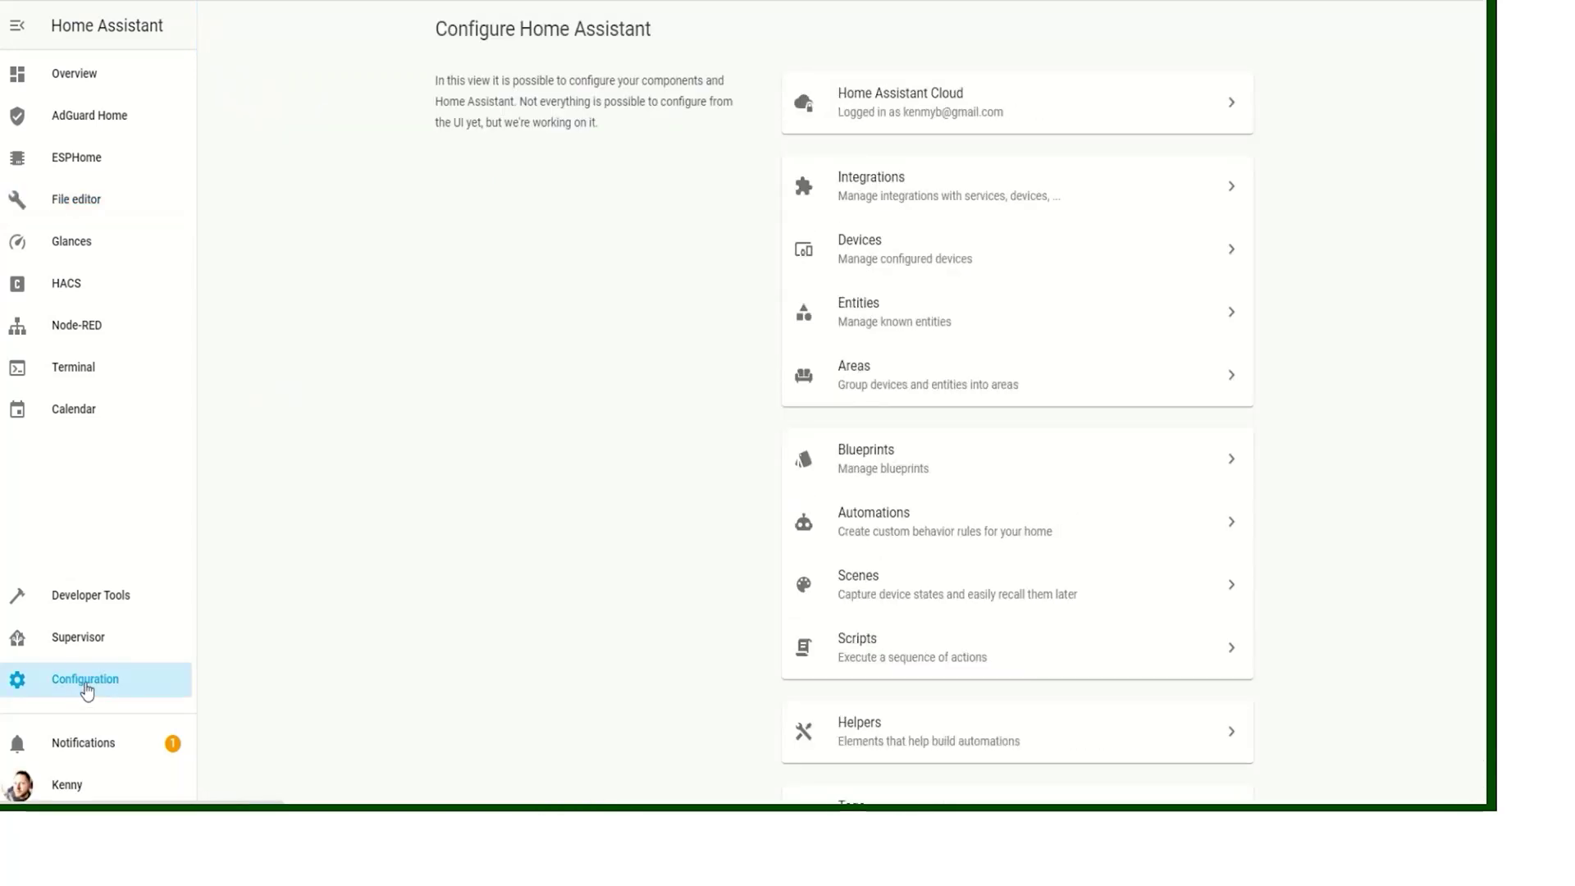
Step: Configure the discovered Konnected Alarm Panel at 192.168.1.17, port 9518, and submit it
{"action": "left_click", "coordinate": [932, 186]}
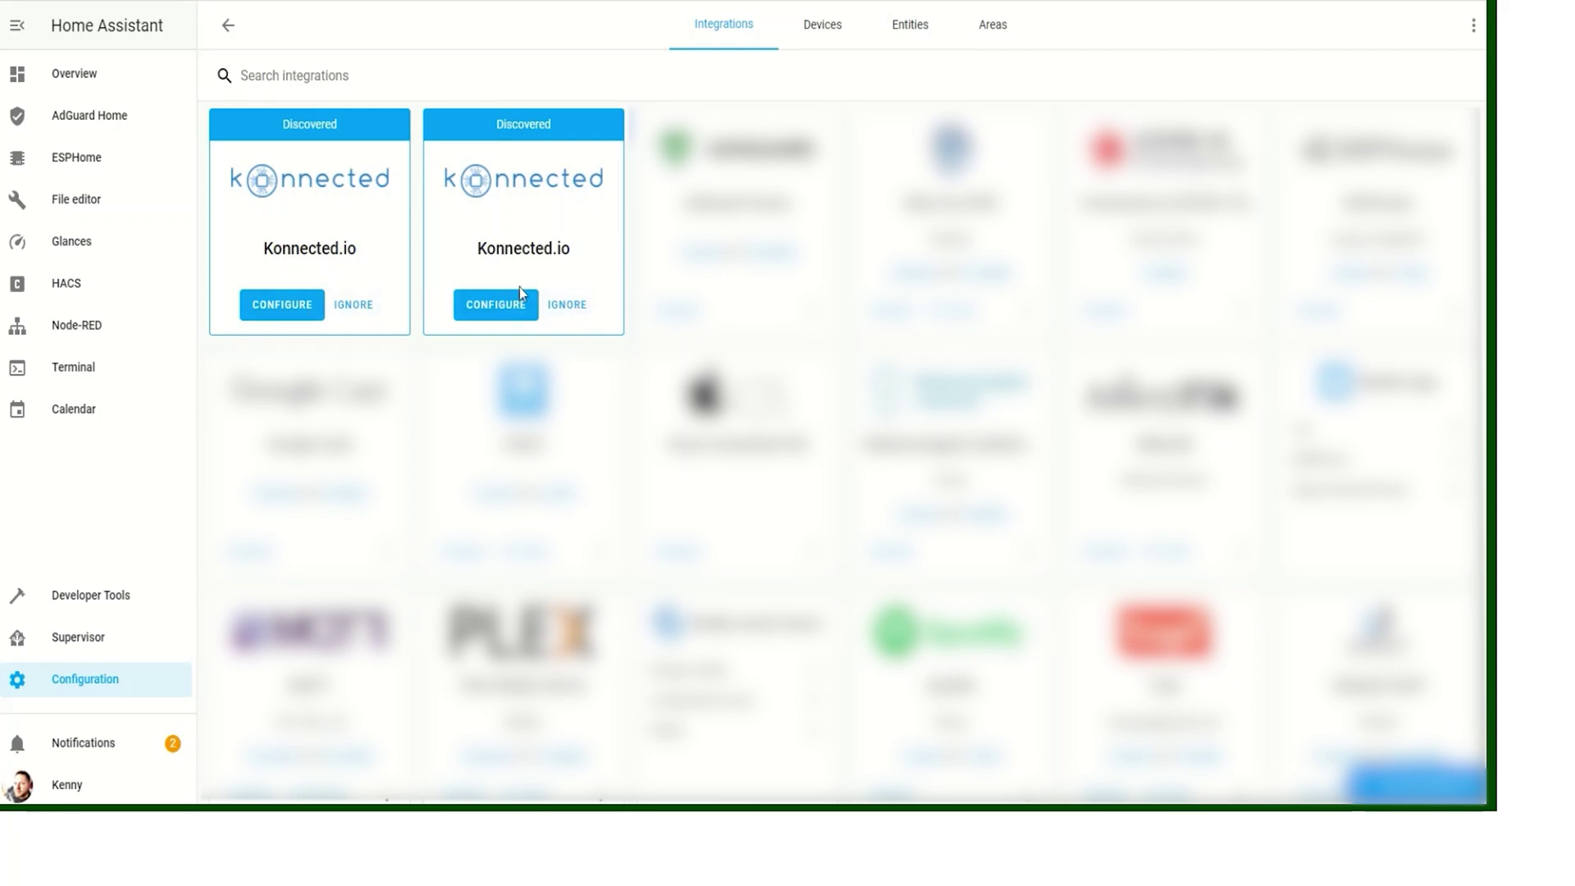
{"action": "left_click", "coordinate": [273, 312]}
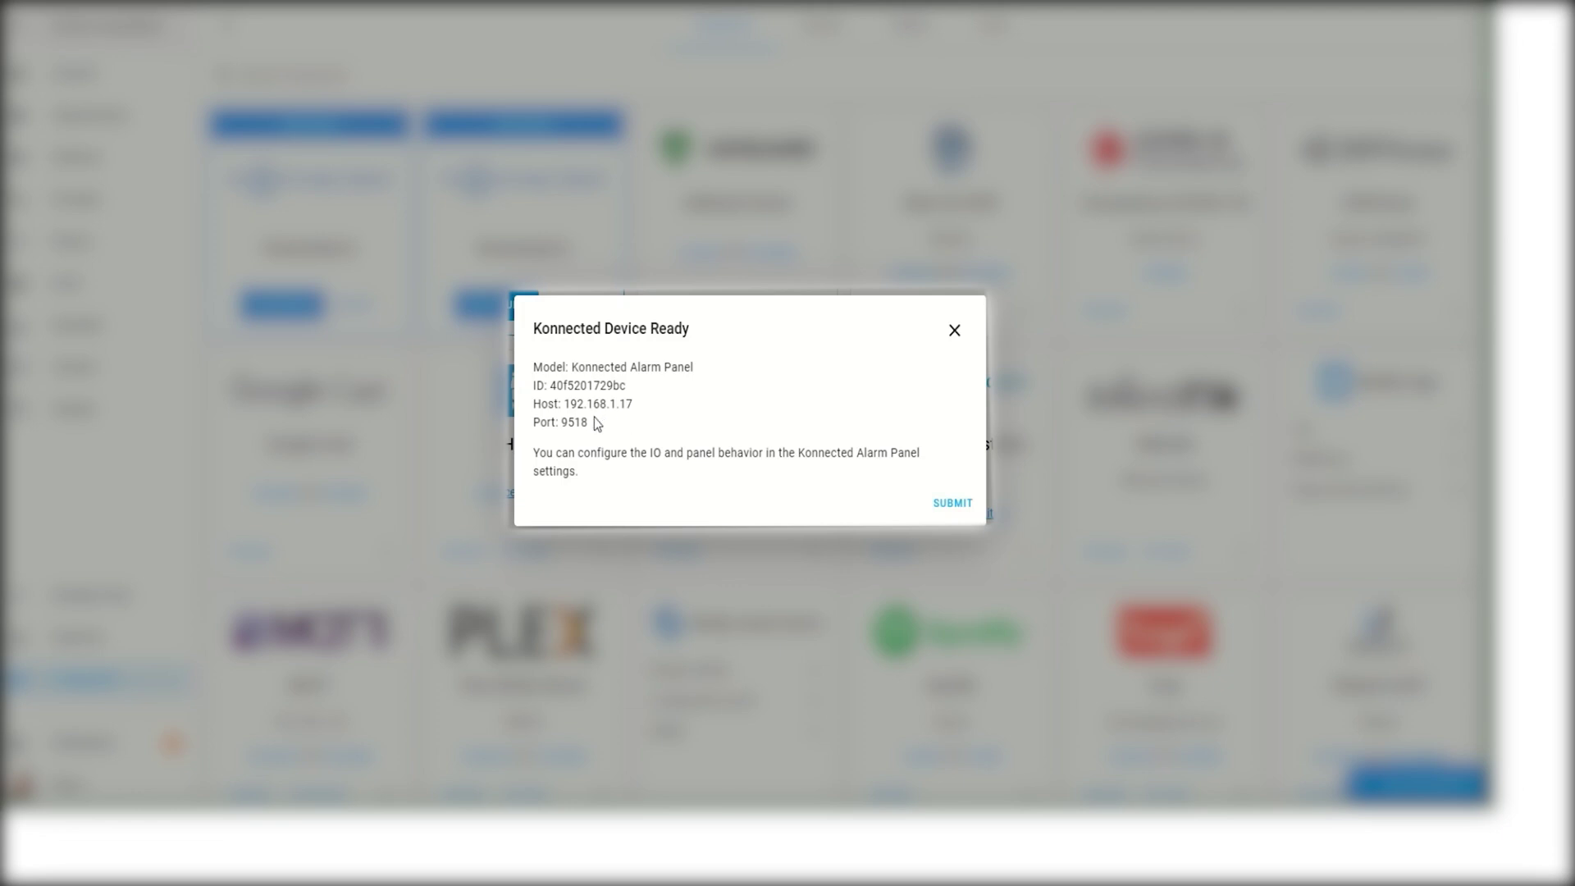
{"action": "left_click_drag", "start_coordinate": [533, 366], "coordinate": [653, 430]}
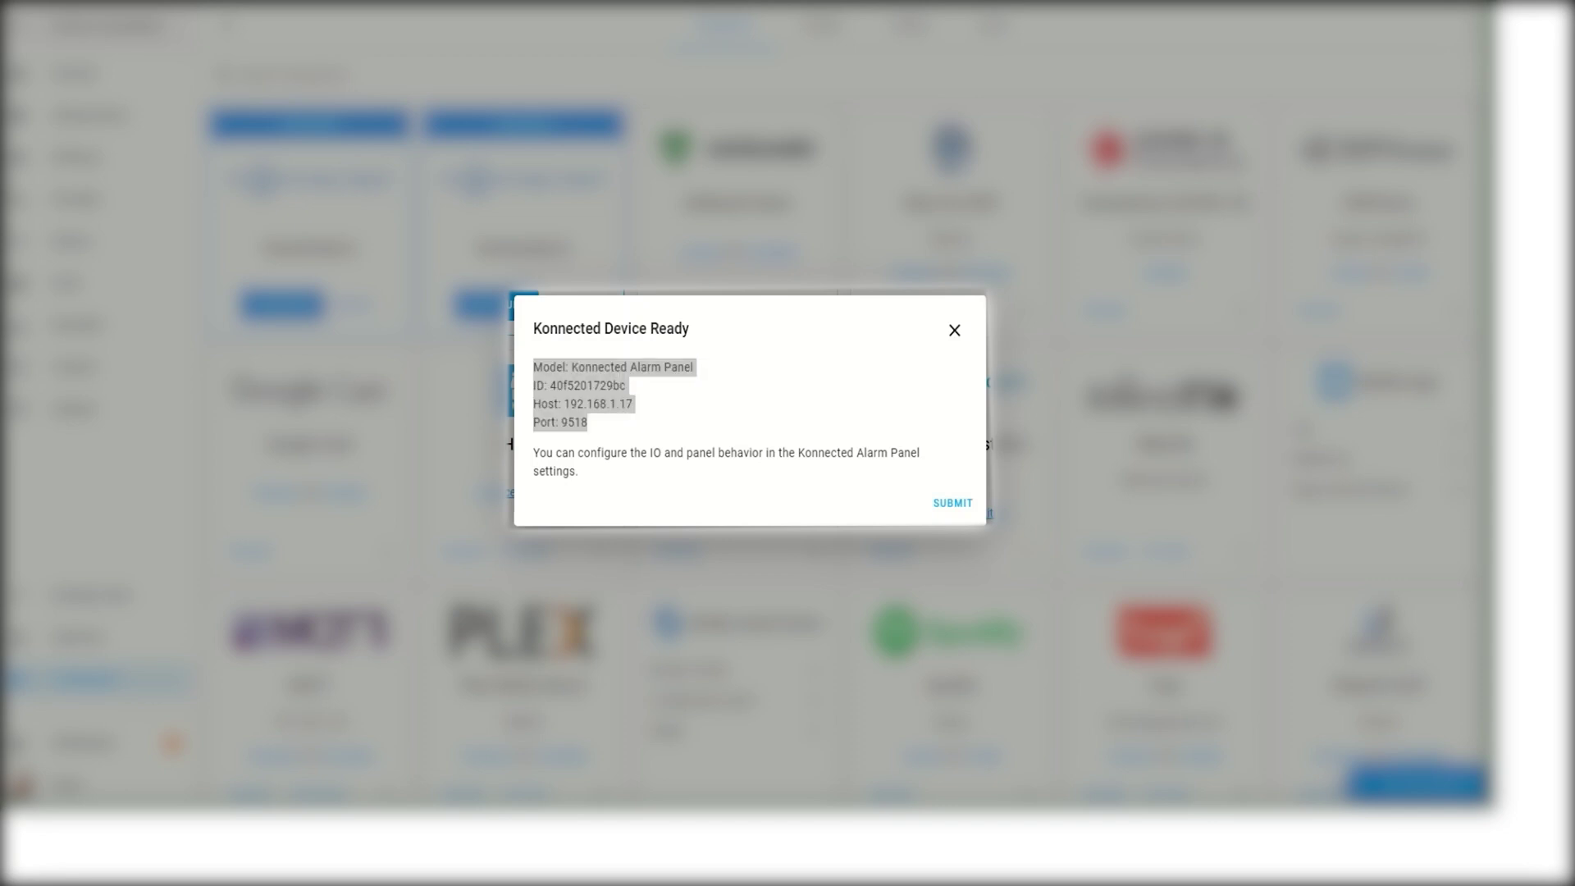
{"action": "left_click", "coordinate": [954, 508]}
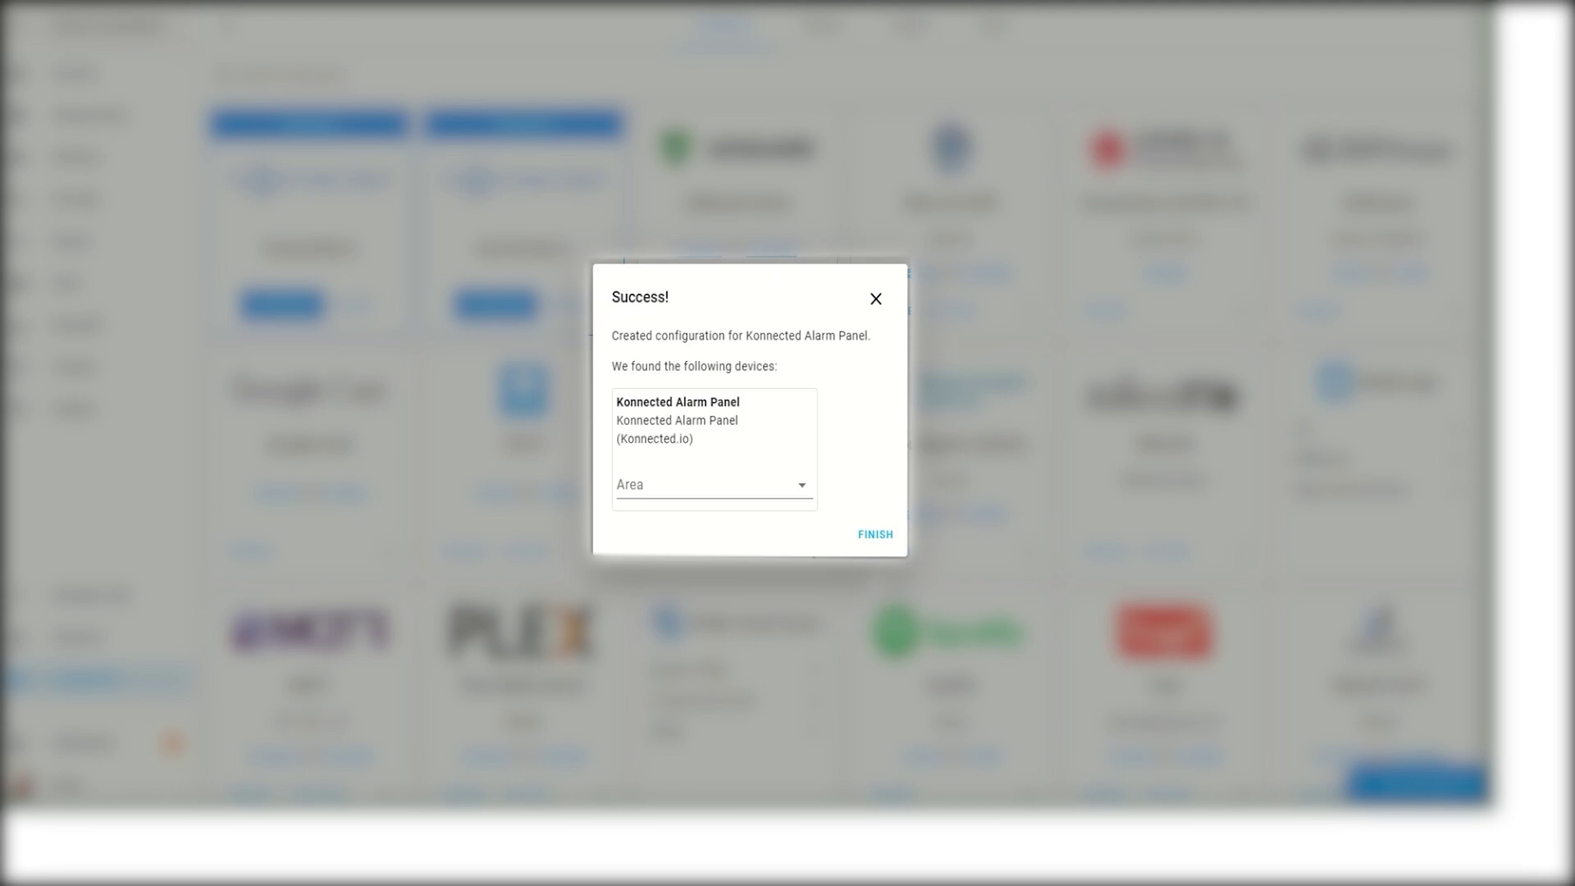
Step: Create a new area named Alarm System from the panel's Area dropdown
{"action": "left_click", "coordinate": [803, 486]}
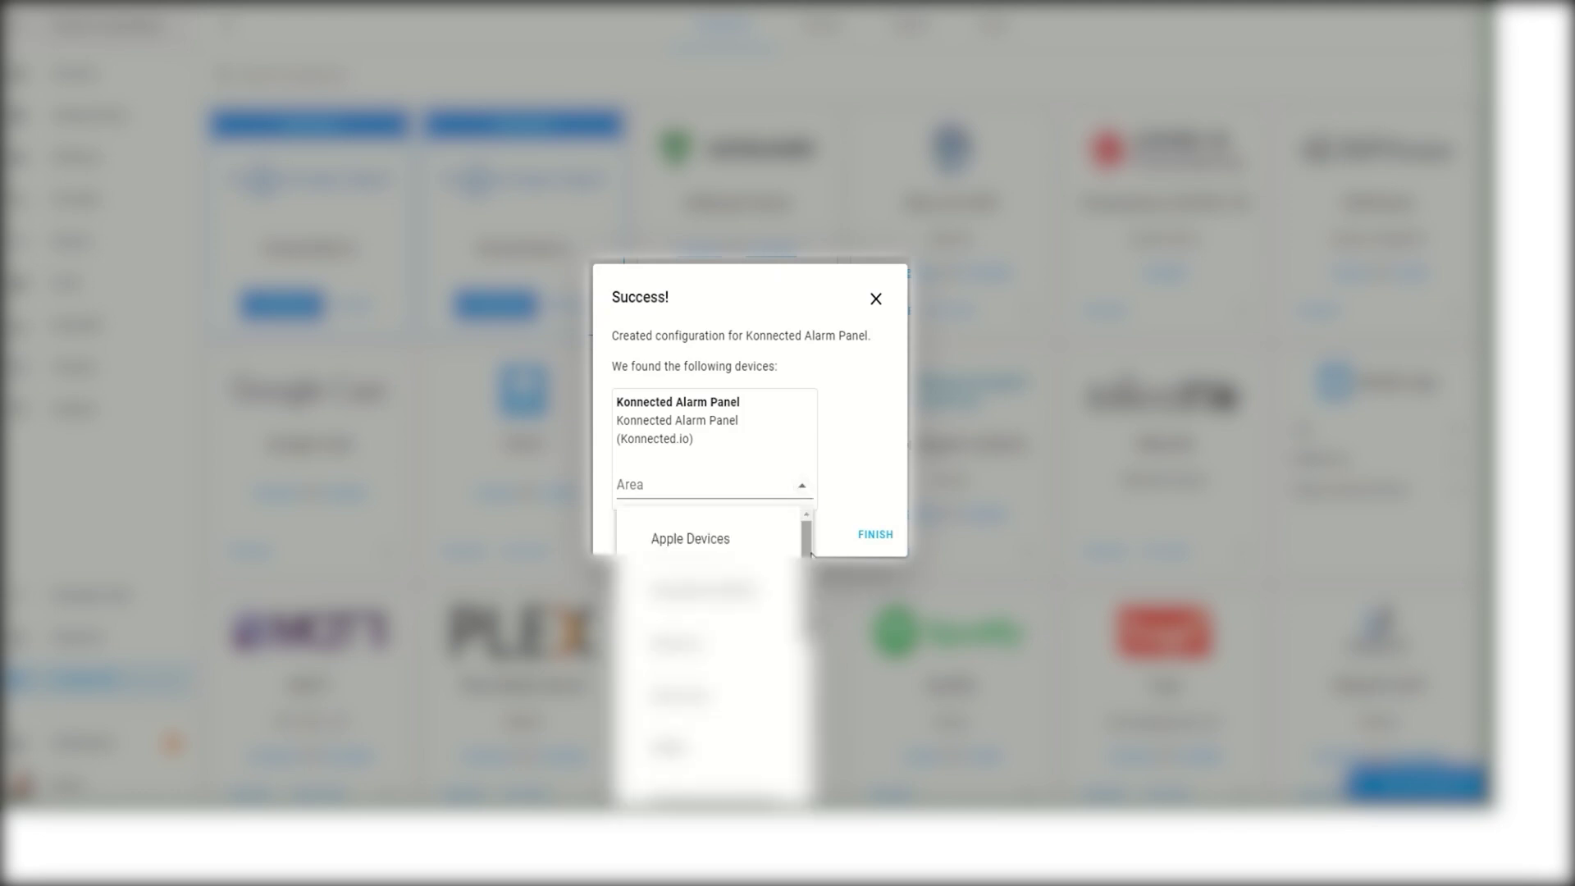
{"action": "scroll", "coordinate": [713, 656], "scroll_direction": "down", "scroll_amount": 5}
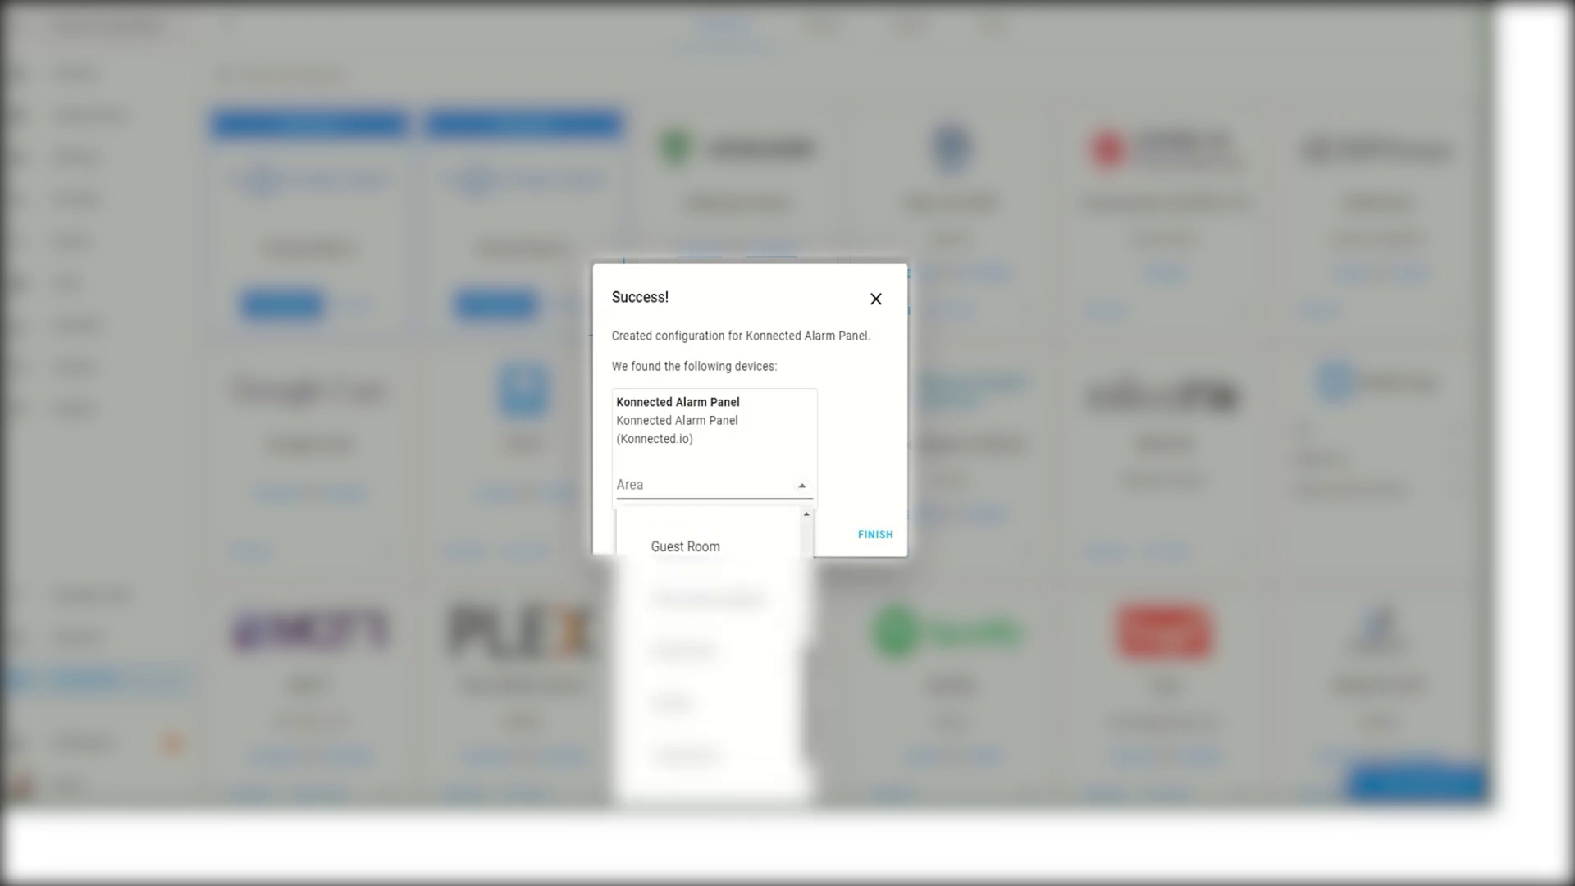
{"action": "scroll", "coordinate": [713, 656], "scroll_direction": "down", "scroll_amount": 1}
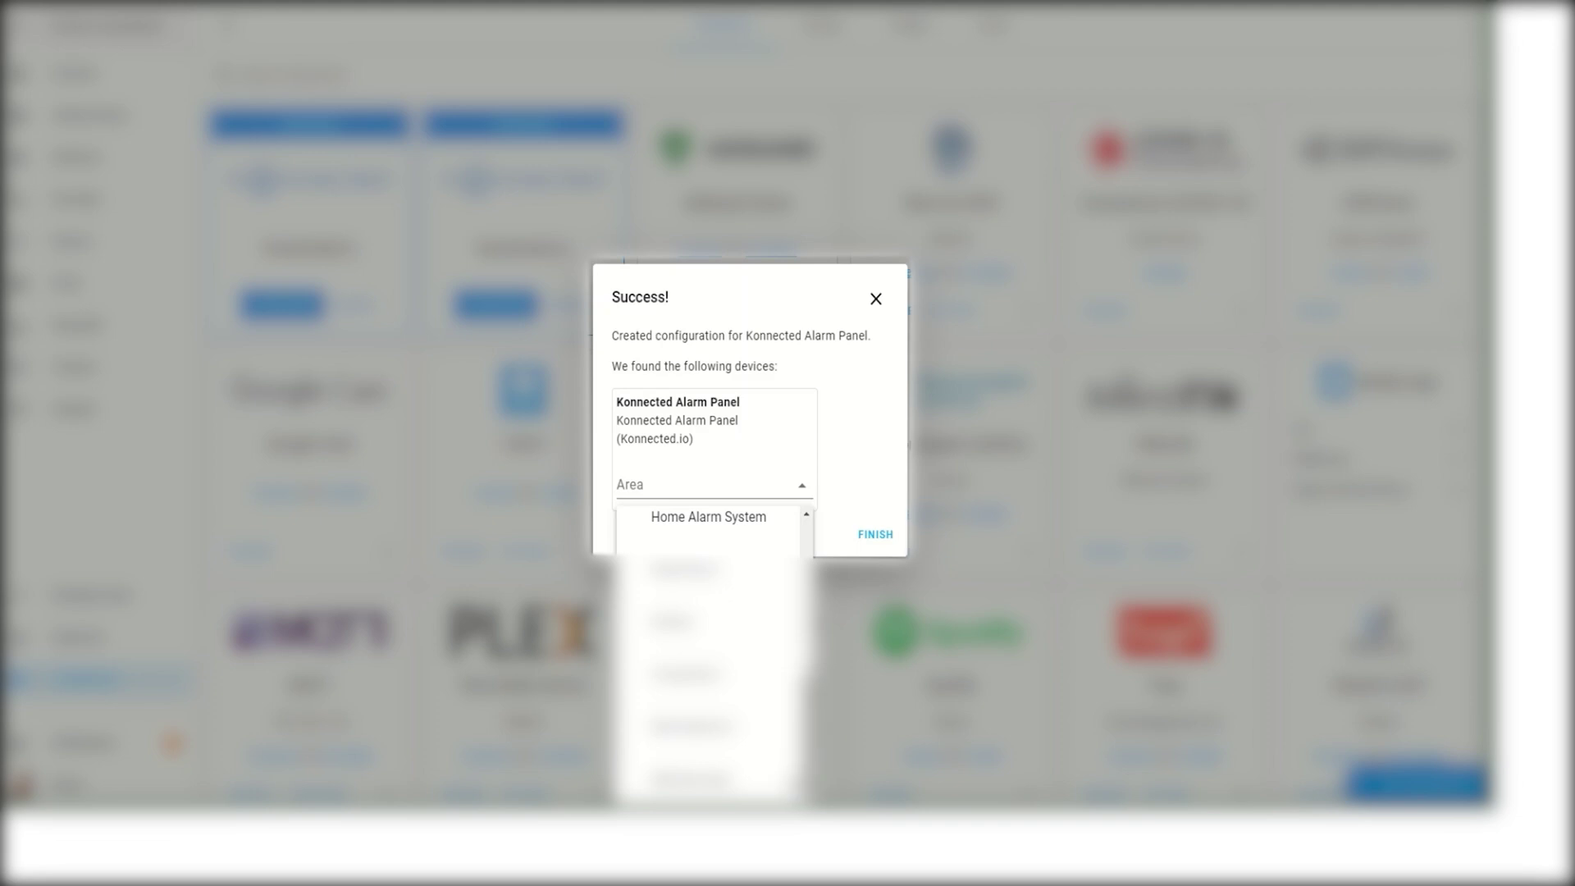
{"action": "left_click", "coordinate": [714, 783]}
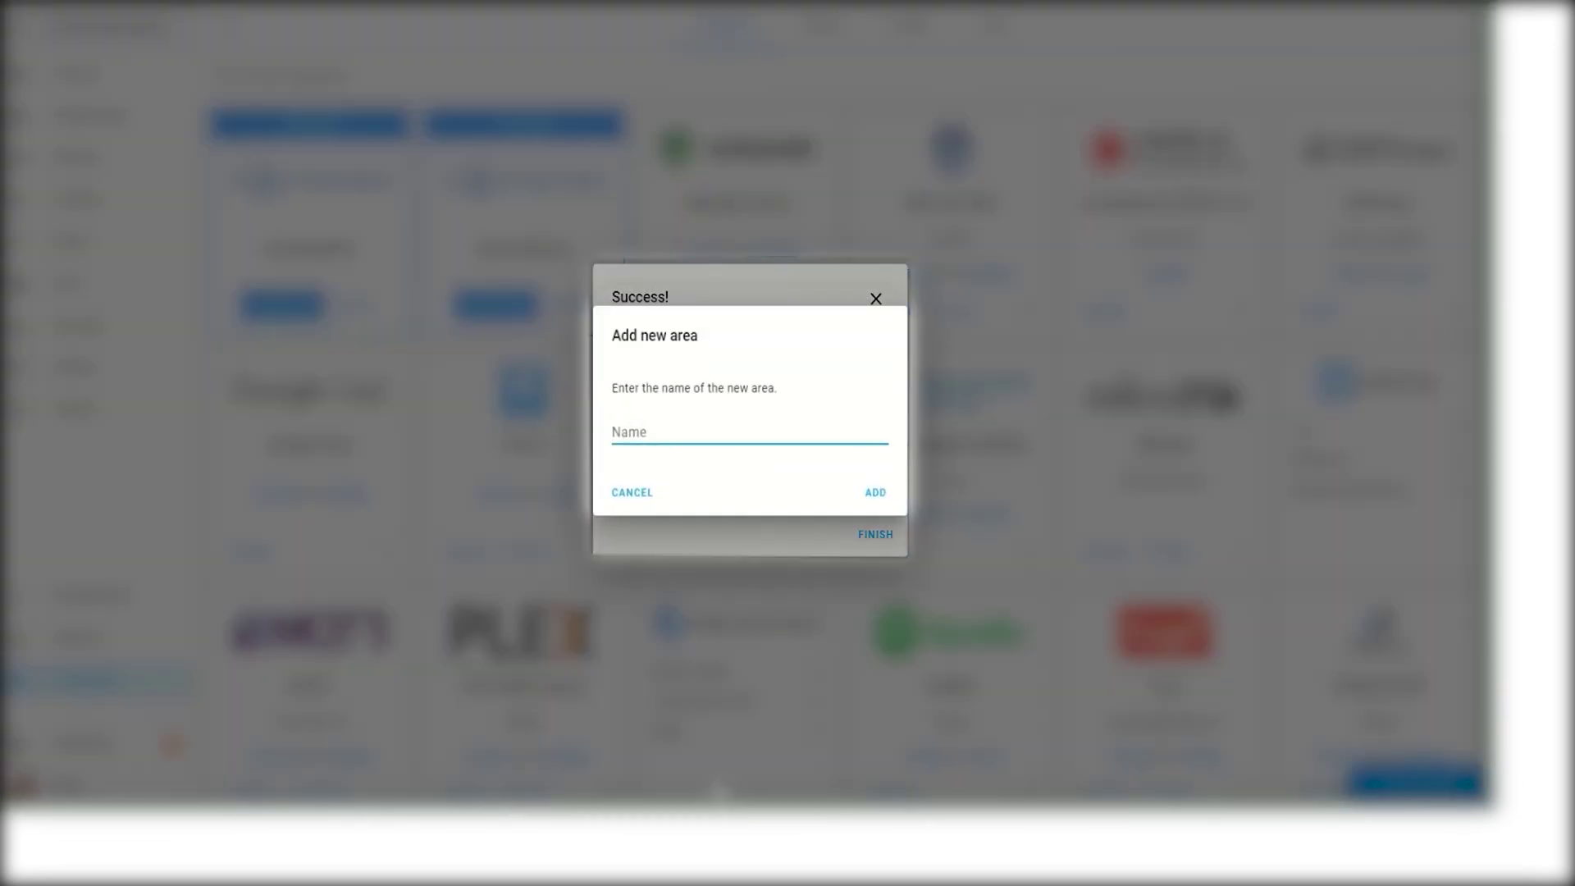
{"action": "type", "text": "Alarm Systems"}
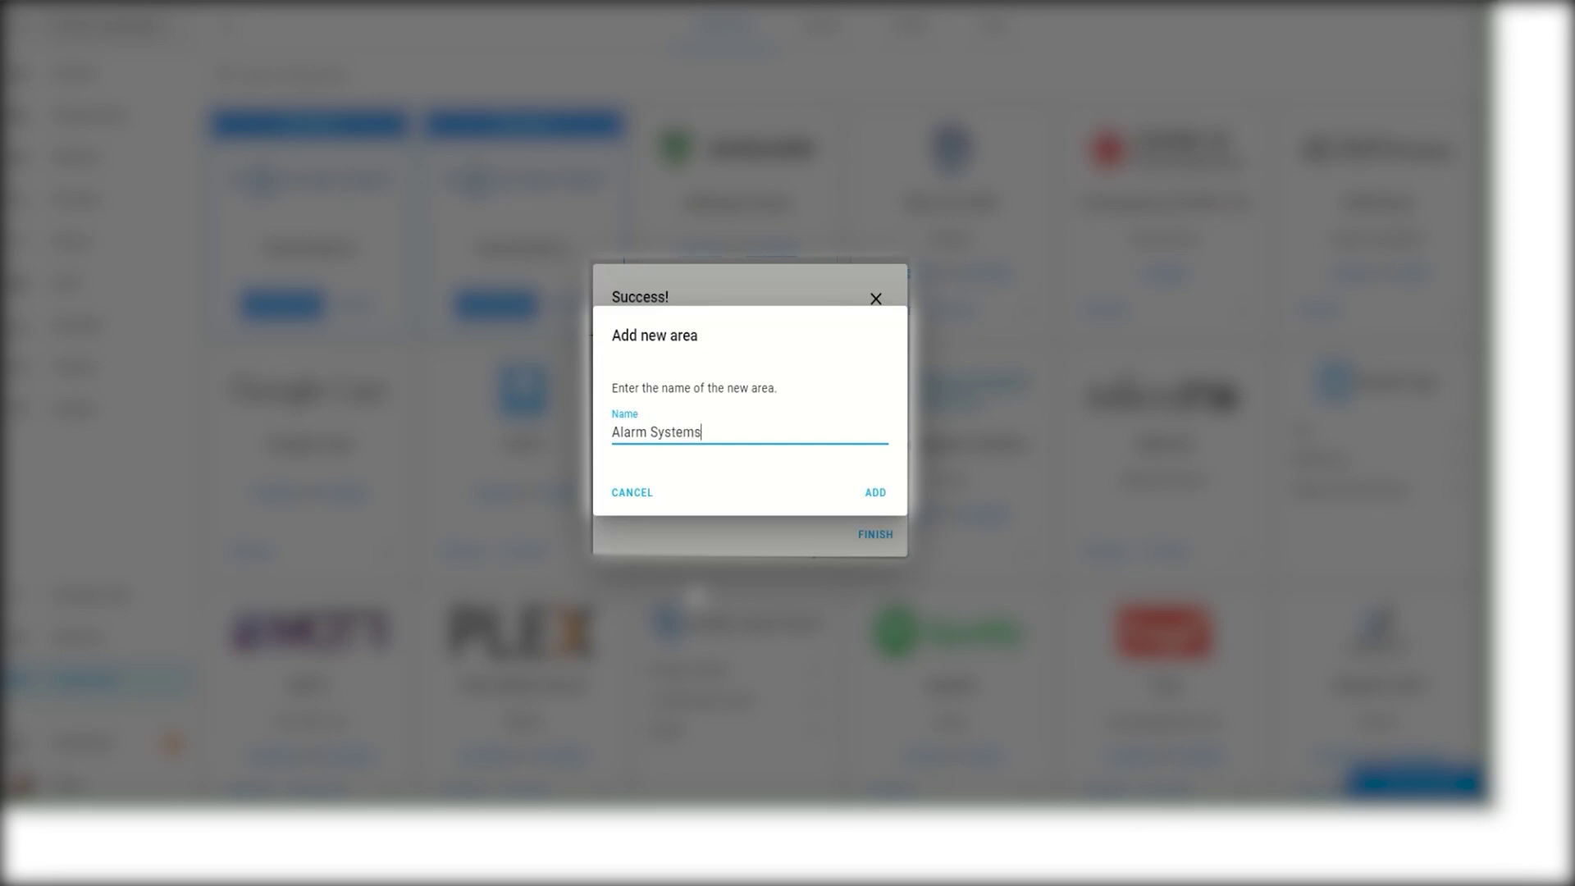
{"action": "key", "text": "BackSpace"}
{"action": "left_click", "coordinate": [874, 495]}
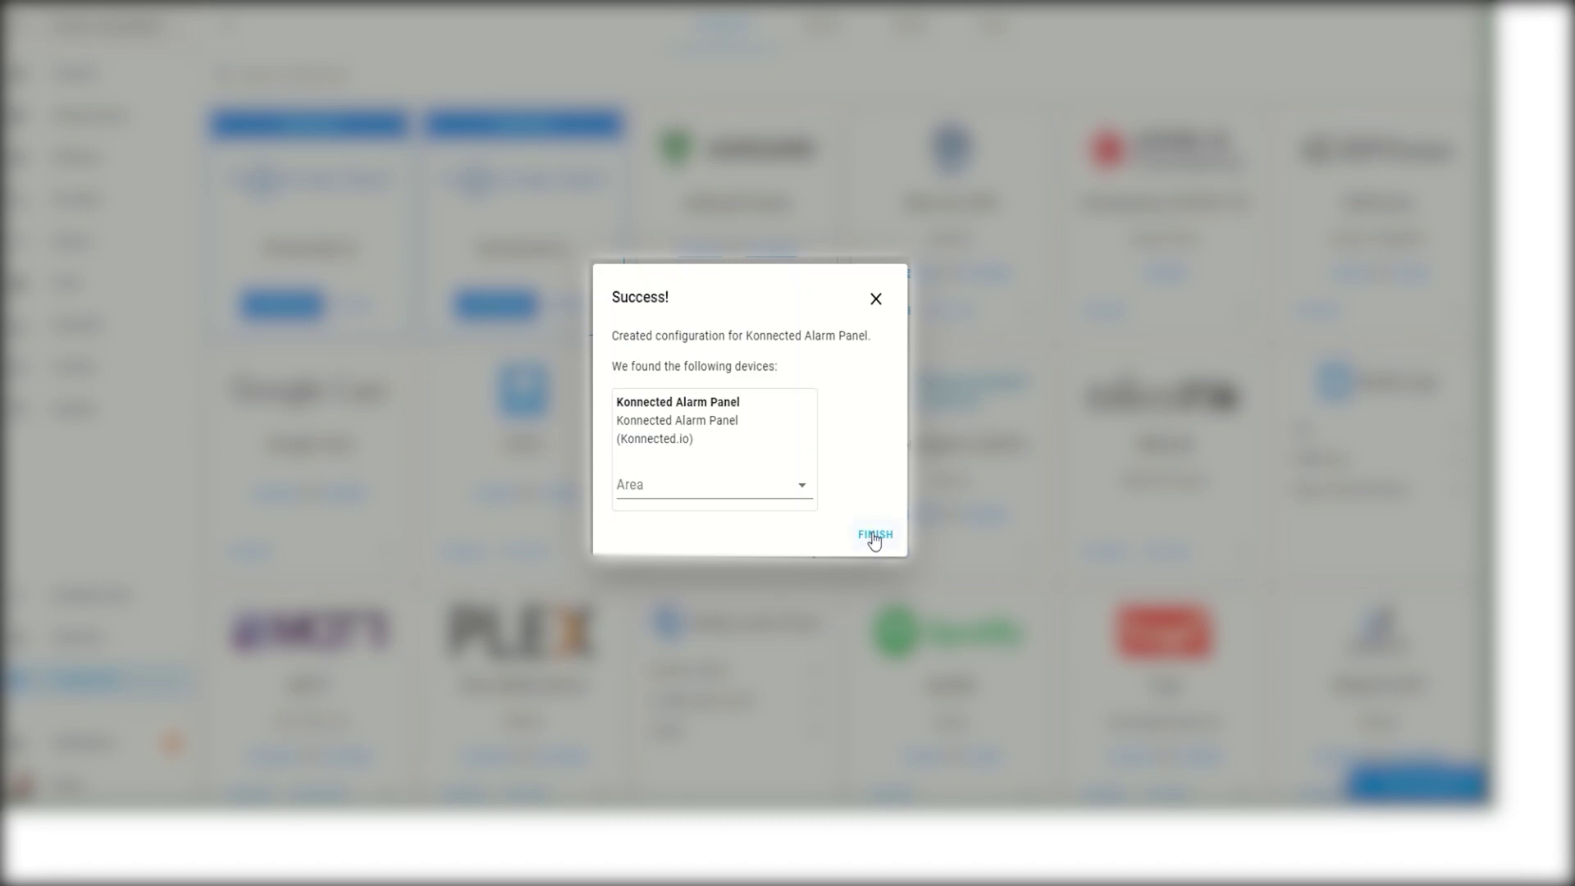
Step: Assign the alarm panel to the Alarm System area and finish the setup
{"action": "left_click", "coordinate": [803, 488]}
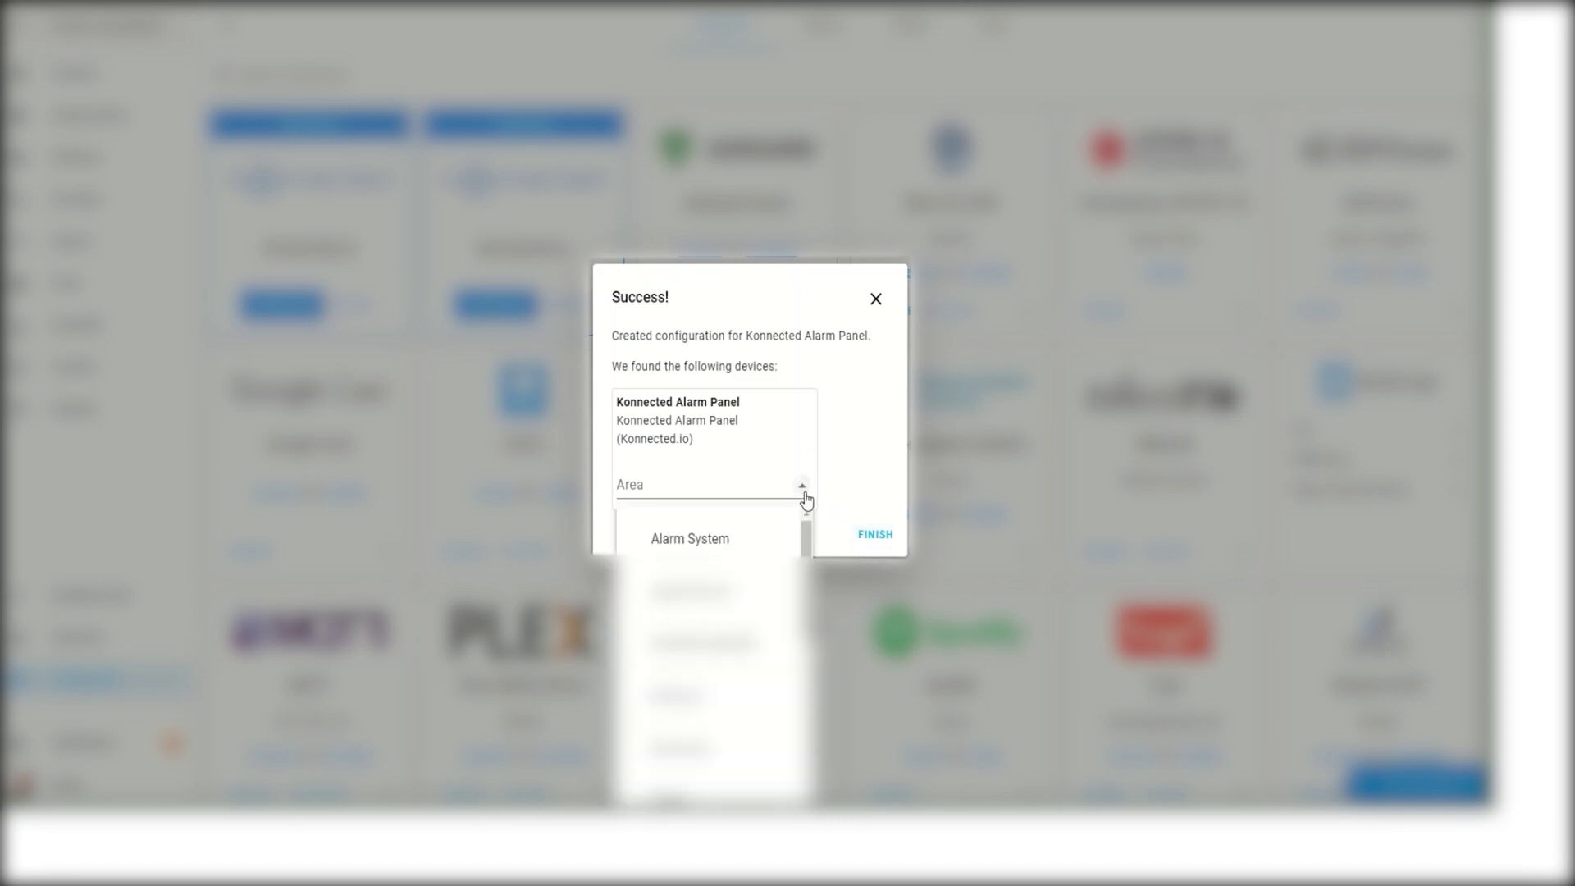
{"action": "left_click", "coordinate": [721, 547]}
{"action": "left_click", "coordinate": [874, 535]}
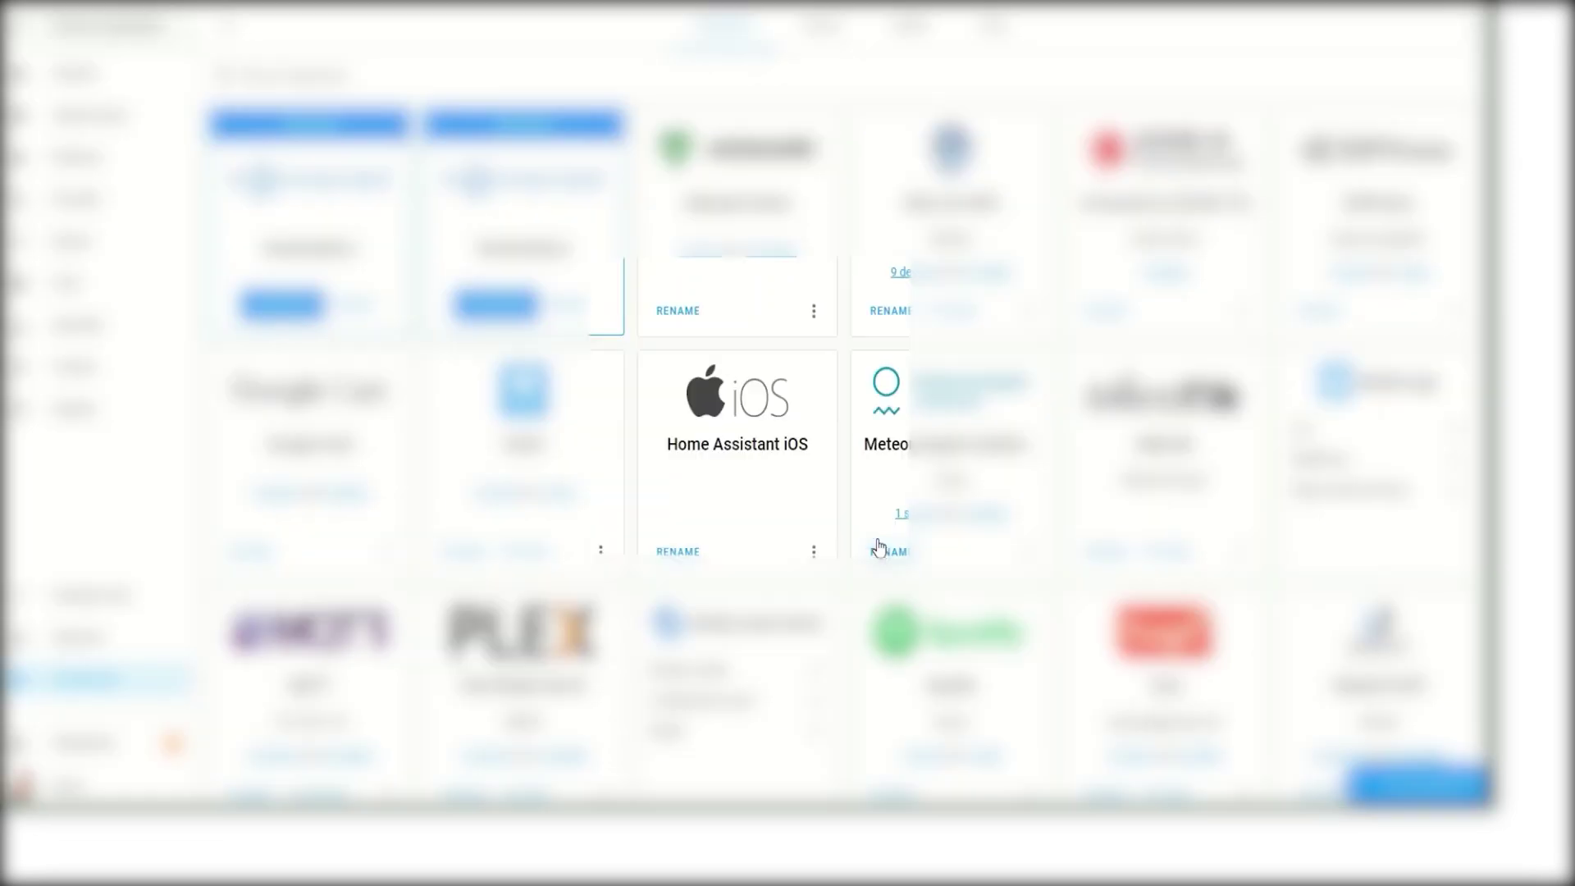
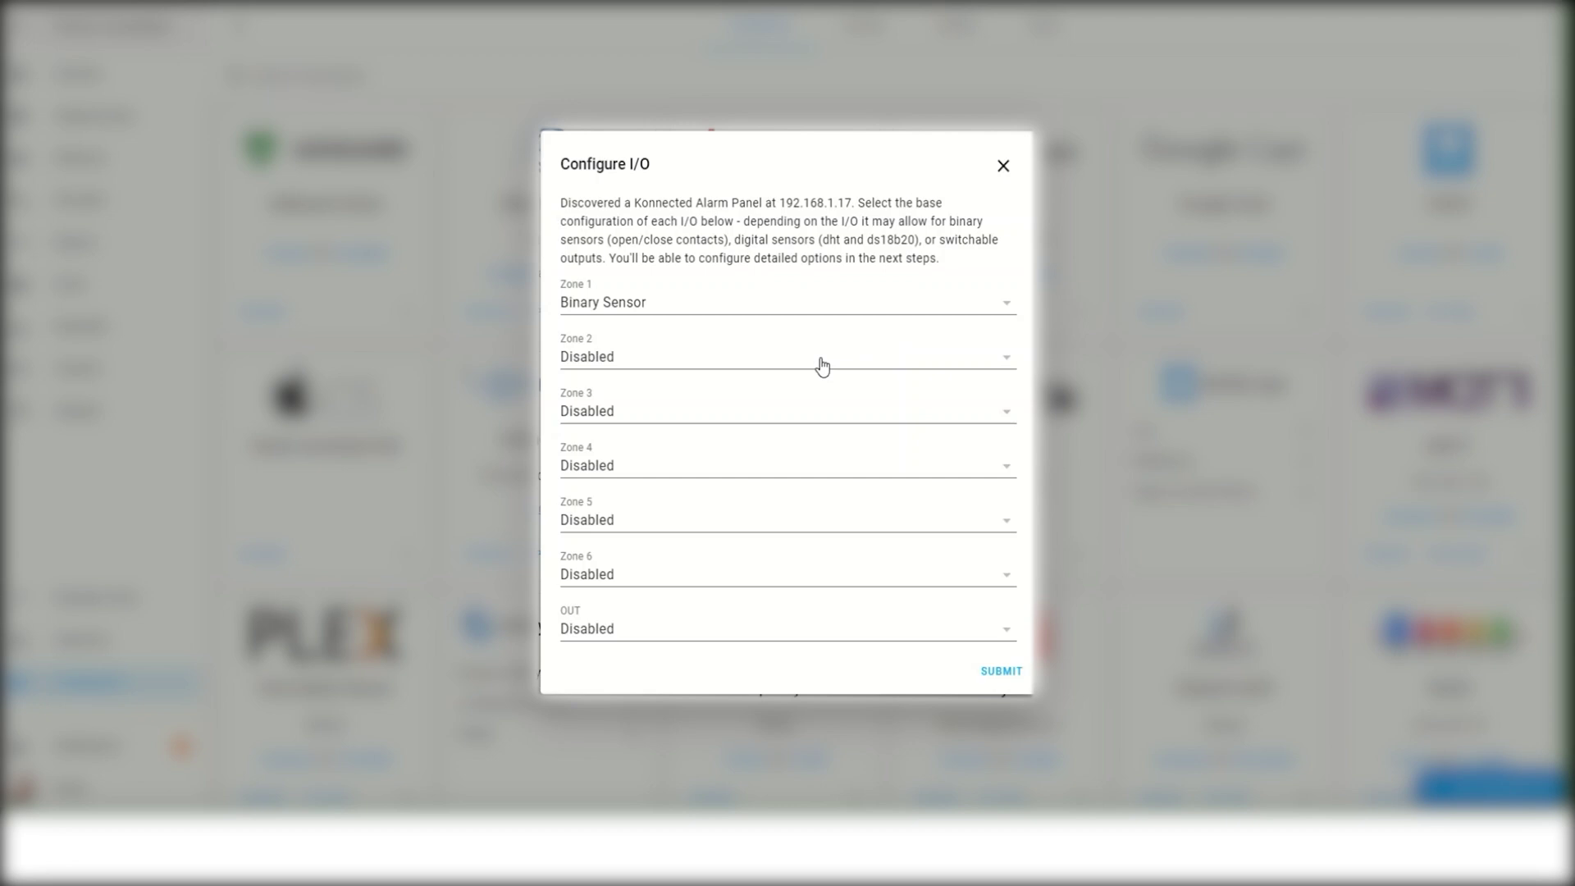
Step: Set Zones 2 and 3 to Binary Sensor and Zone 5 to Switchable Output, then submit
{"action": "left_click", "coordinate": [823, 367]}
{"action": "left_click", "coordinate": [923, 406]}
{"action": "left_click", "coordinate": [898, 418]}
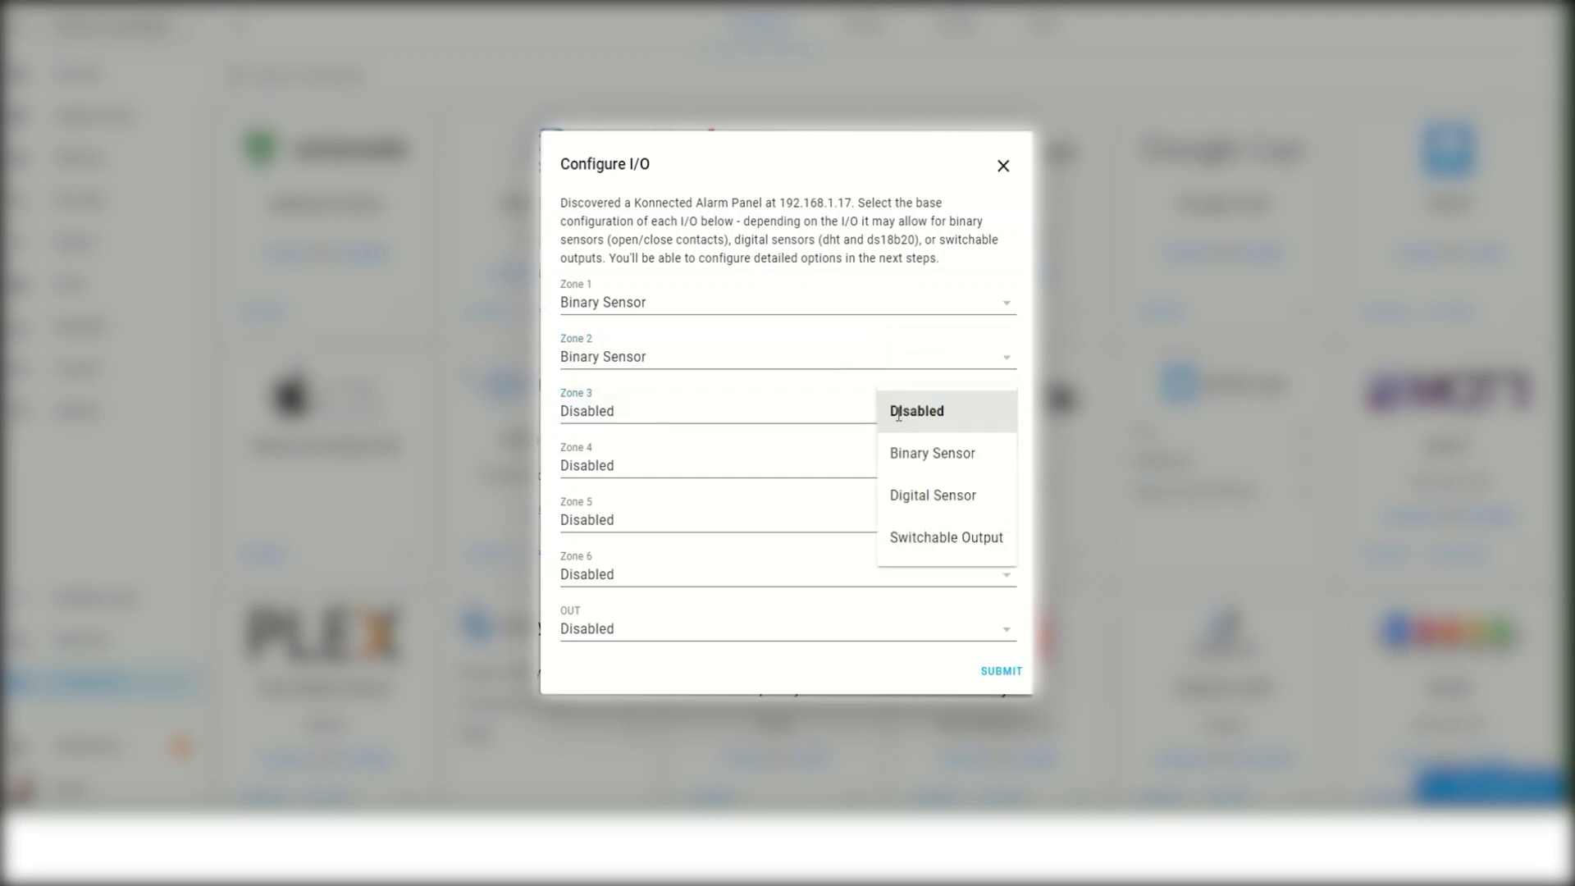
{"action": "left_click", "coordinate": [941, 453]}
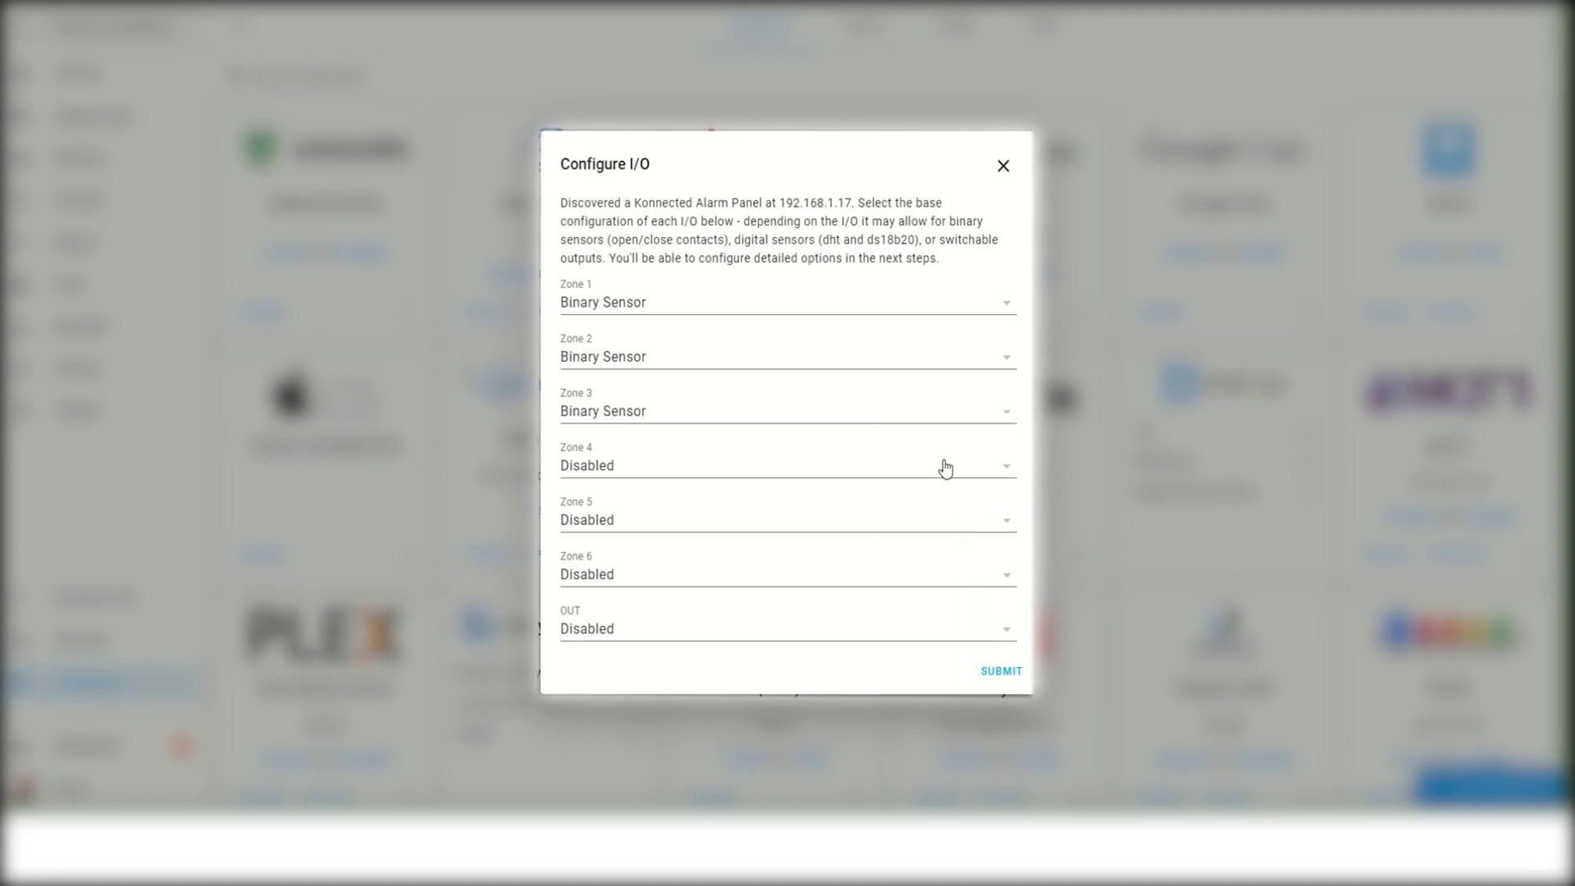
{"action": "left_click", "coordinate": [985, 525]}
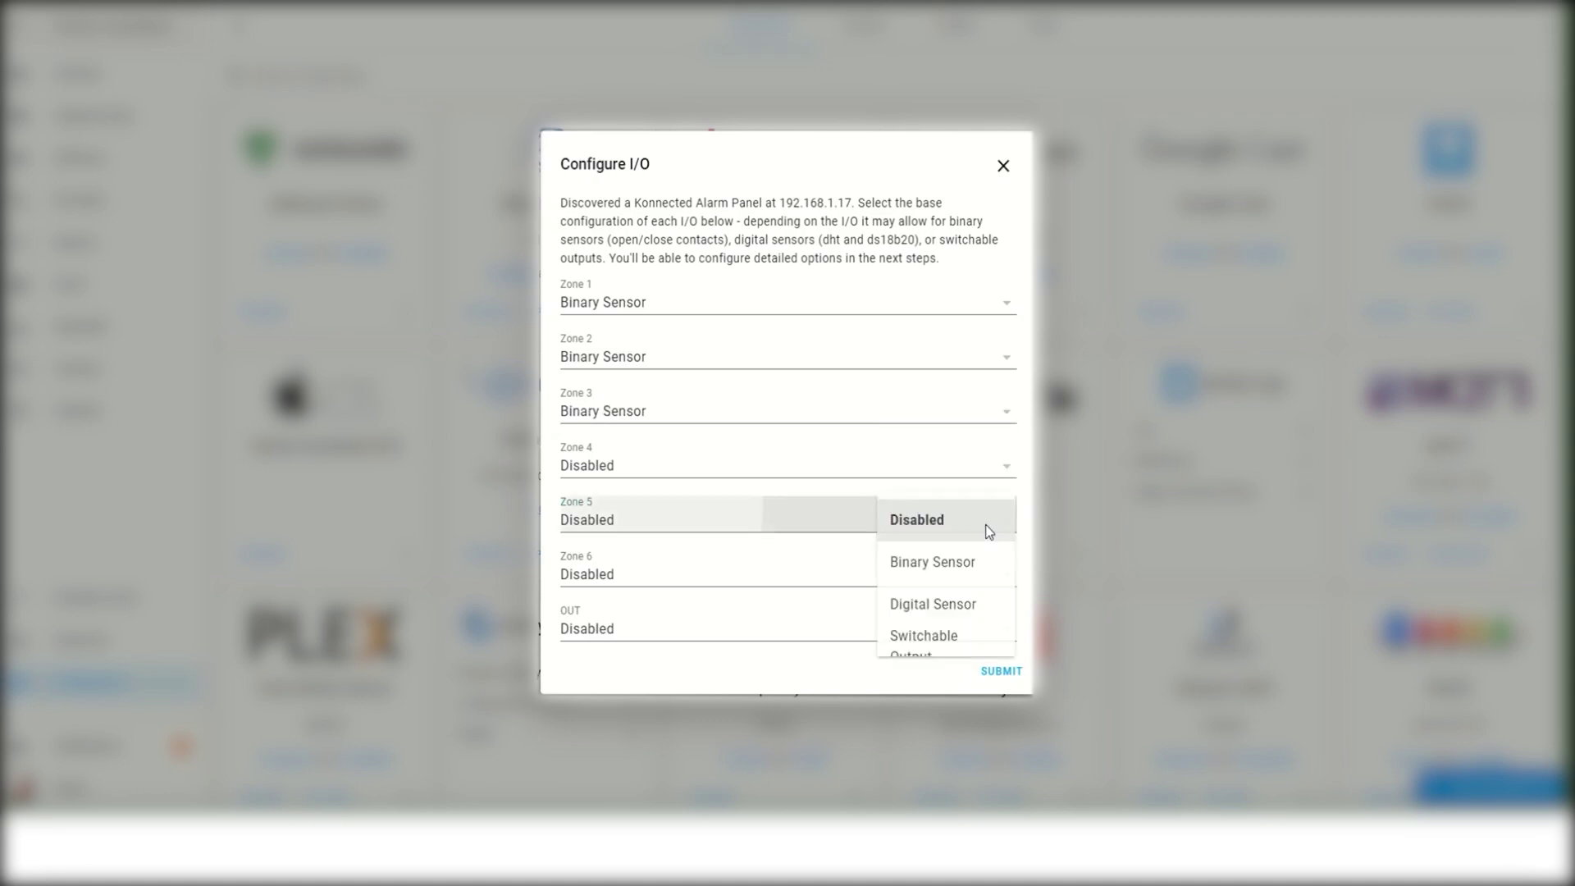
{"action": "left_click", "coordinate": [949, 647]}
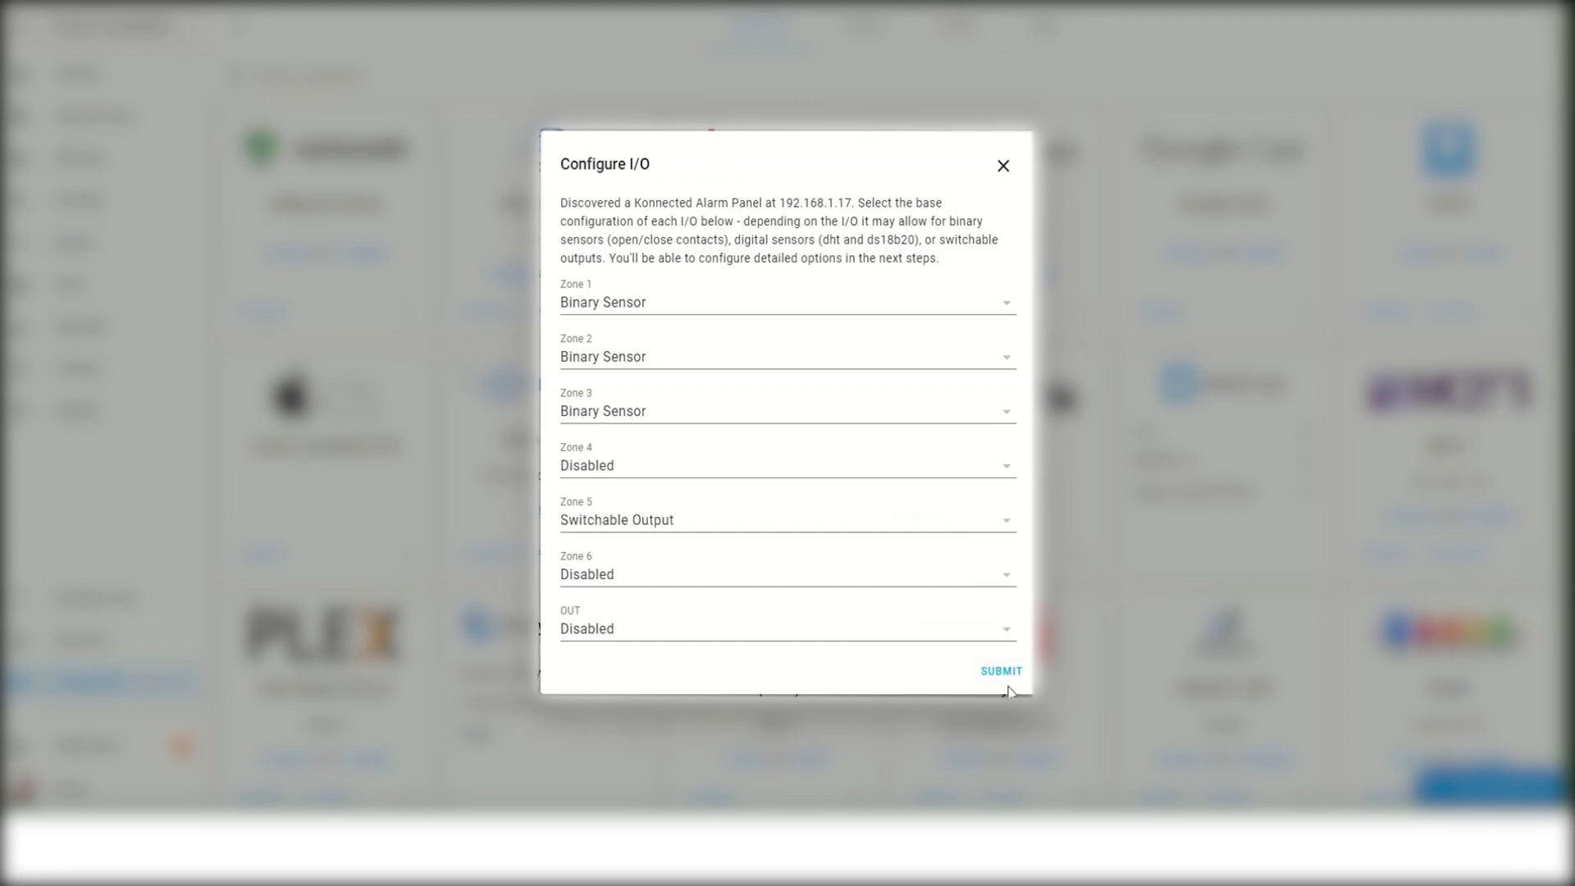
{"action": "left_click", "coordinate": [1005, 672]}
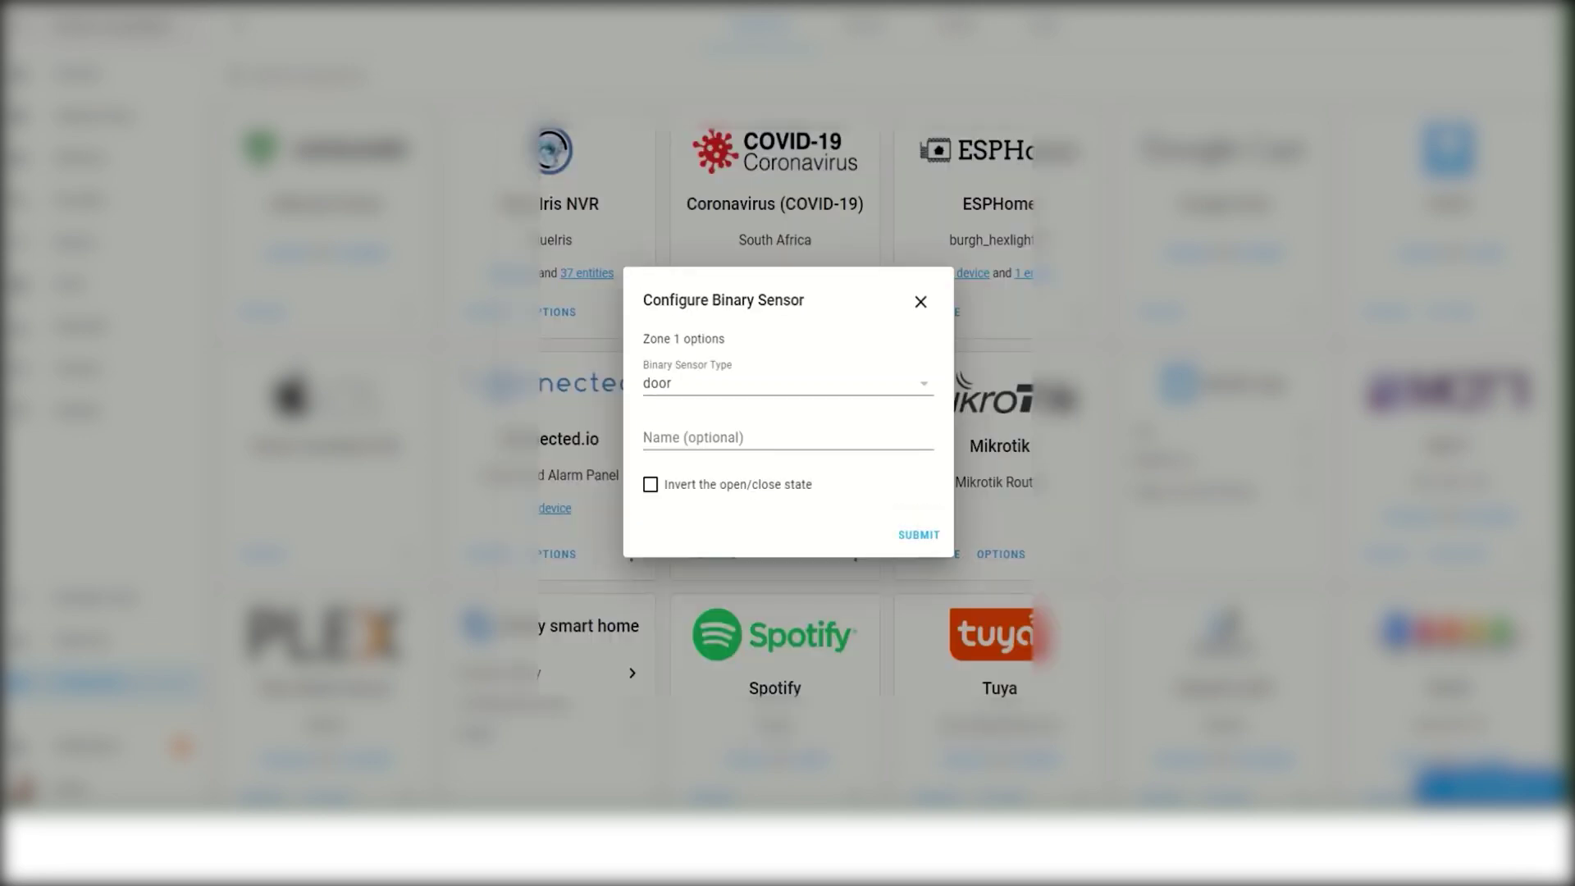
Step: Save Zone 1 as a motion sensor named 'Front Area PIR'
{"action": "left_click", "coordinate": [901, 390]}
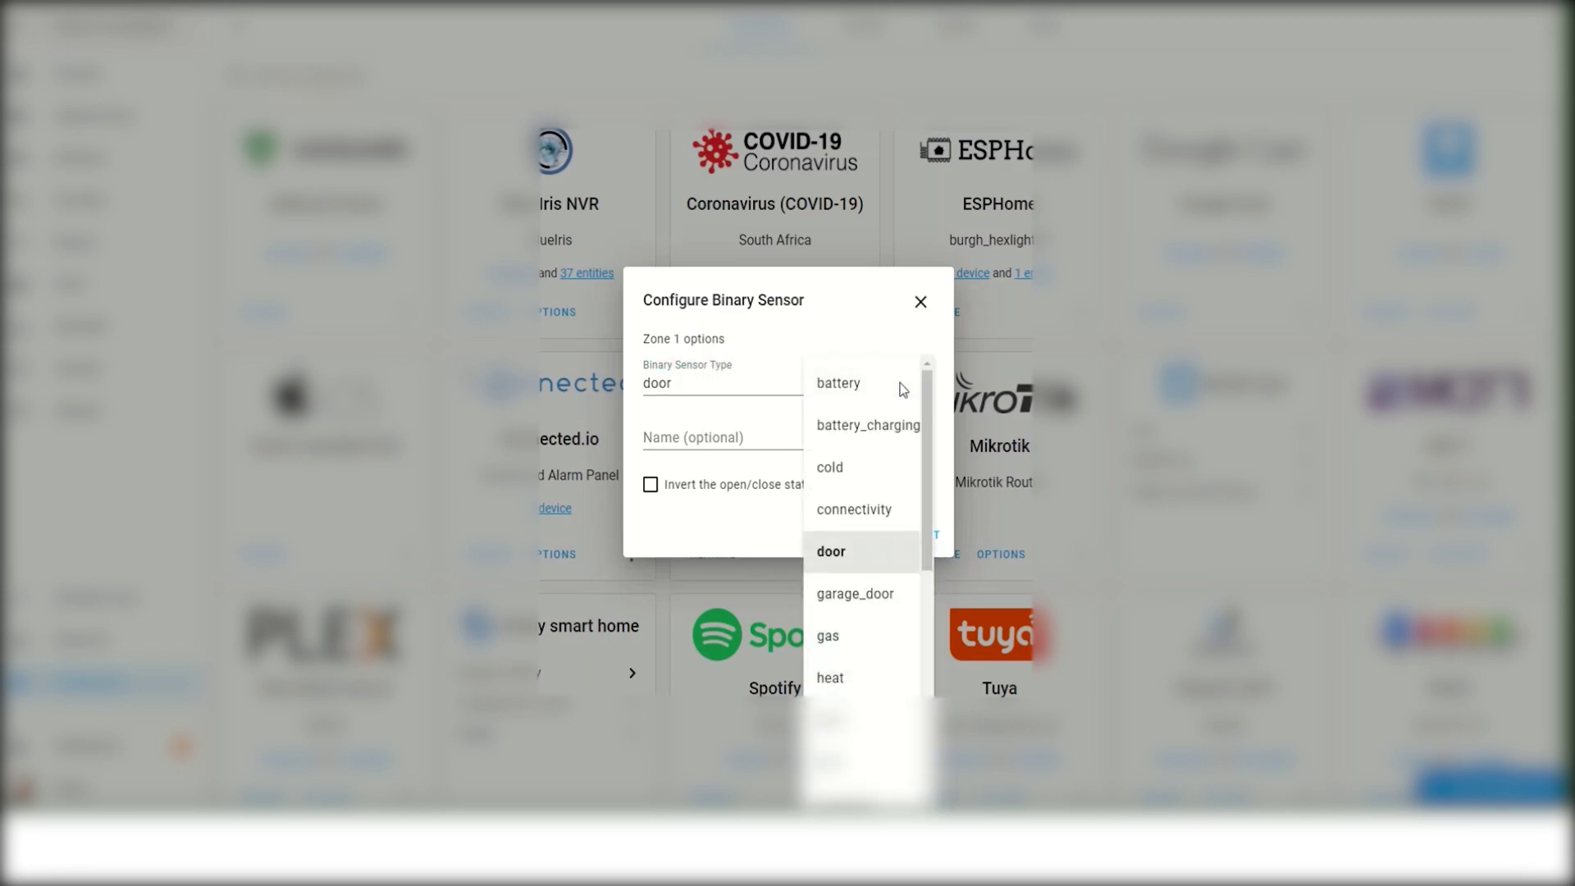
{"action": "left_click_drag", "start_coordinate": [923, 407], "coordinate": [933, 547]}
{"action": "left_click", "coordinate": [863, 548]}
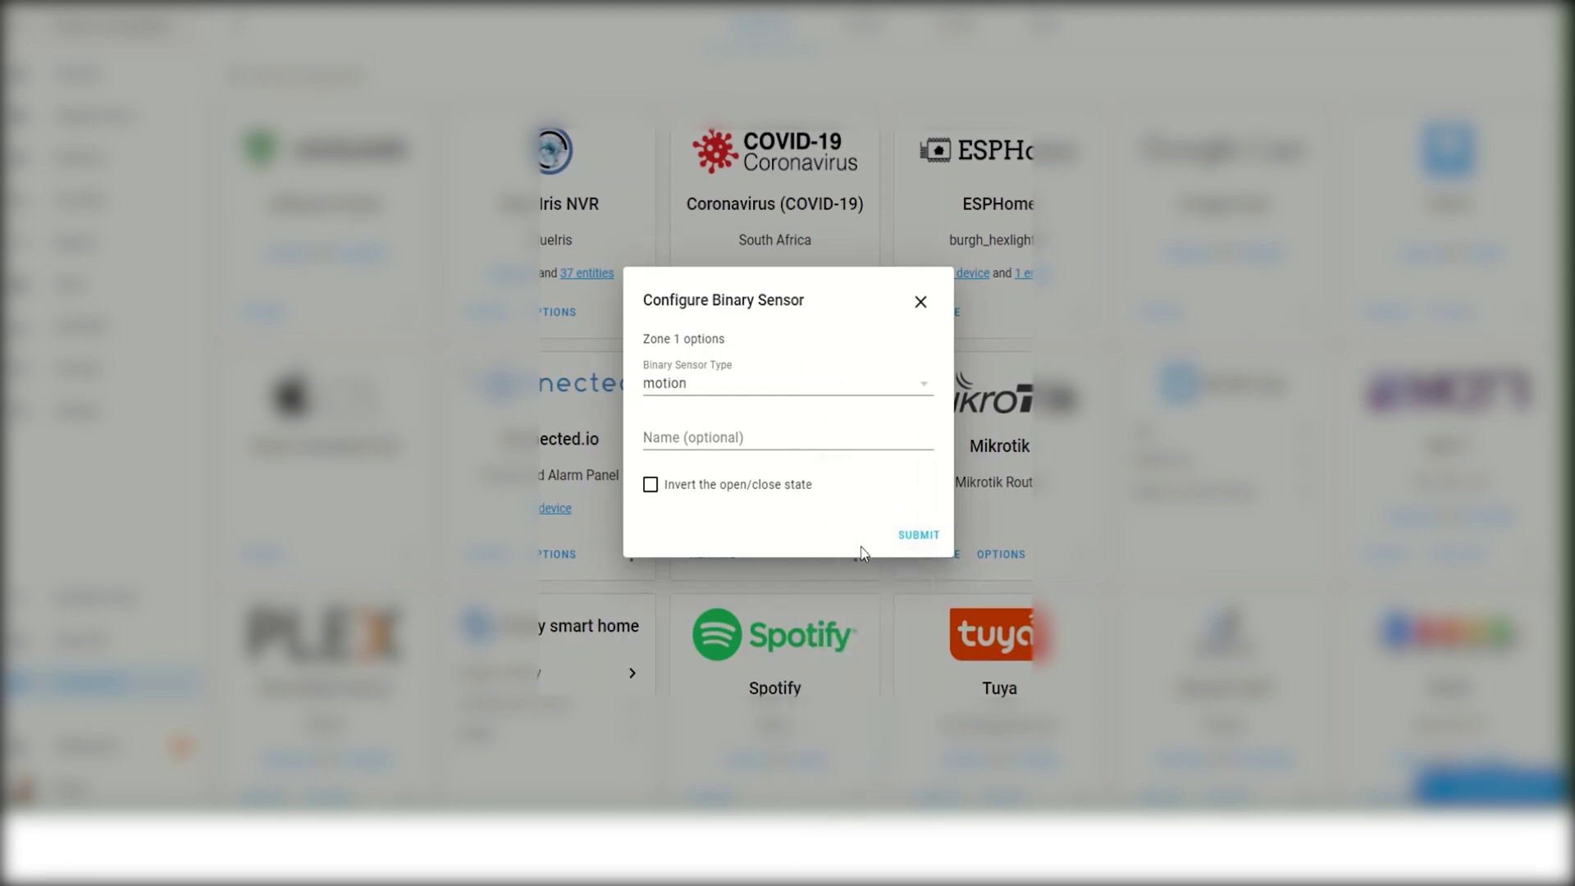
{"action": "left_click", "coordinate": [740, 437]}
{"action": "type", "text": "Fro"}
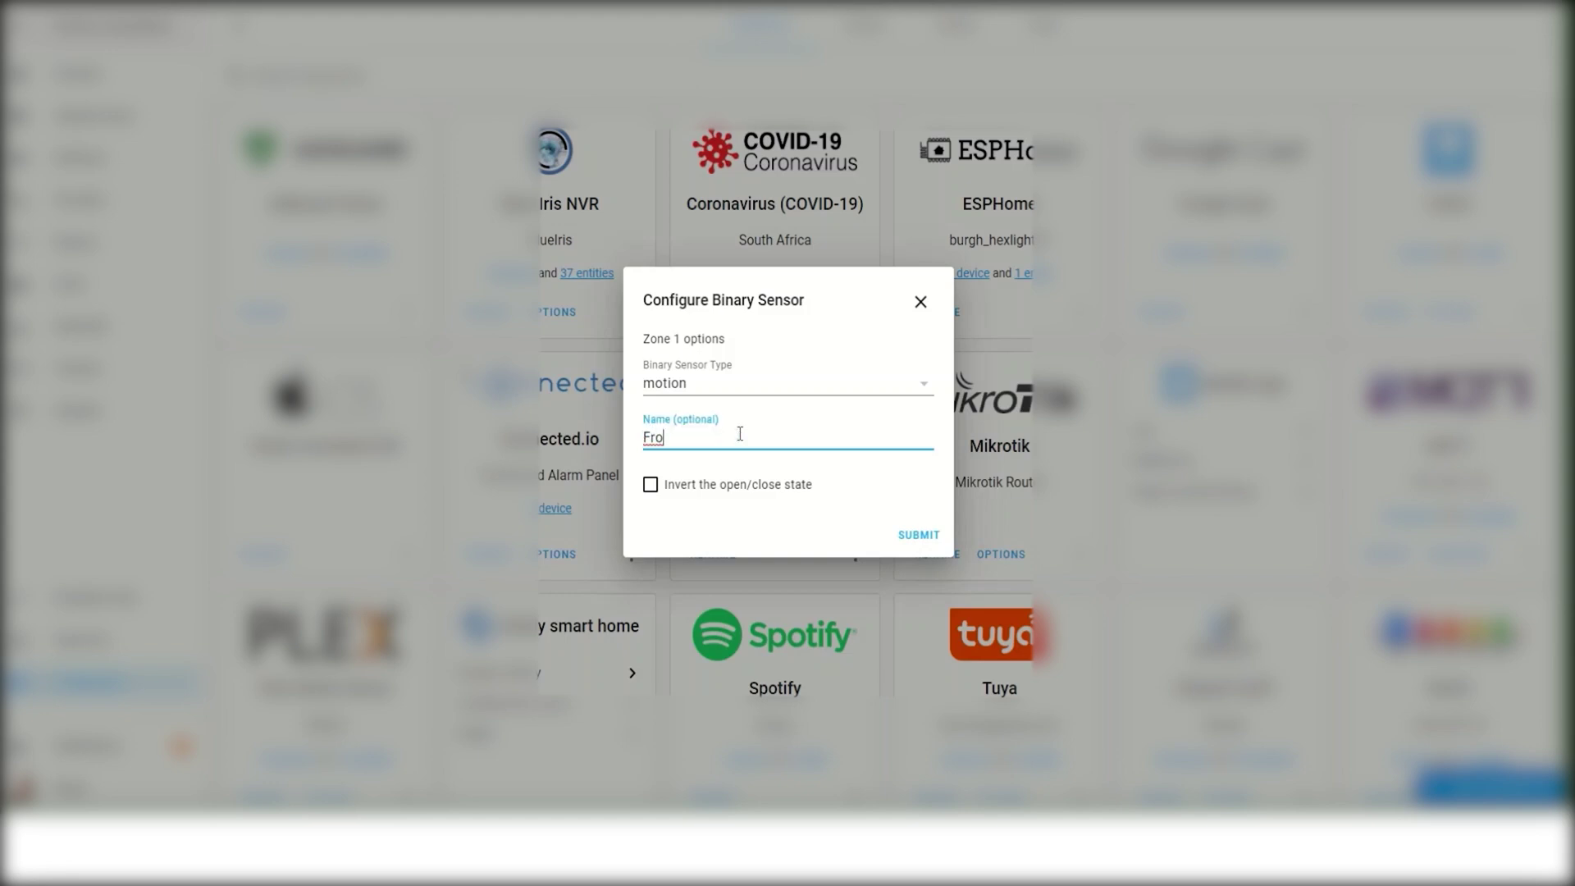
{"action": "type", "text": "nt Area PIR"}
{"action": "left_click", "coordinate": [924, 540]}
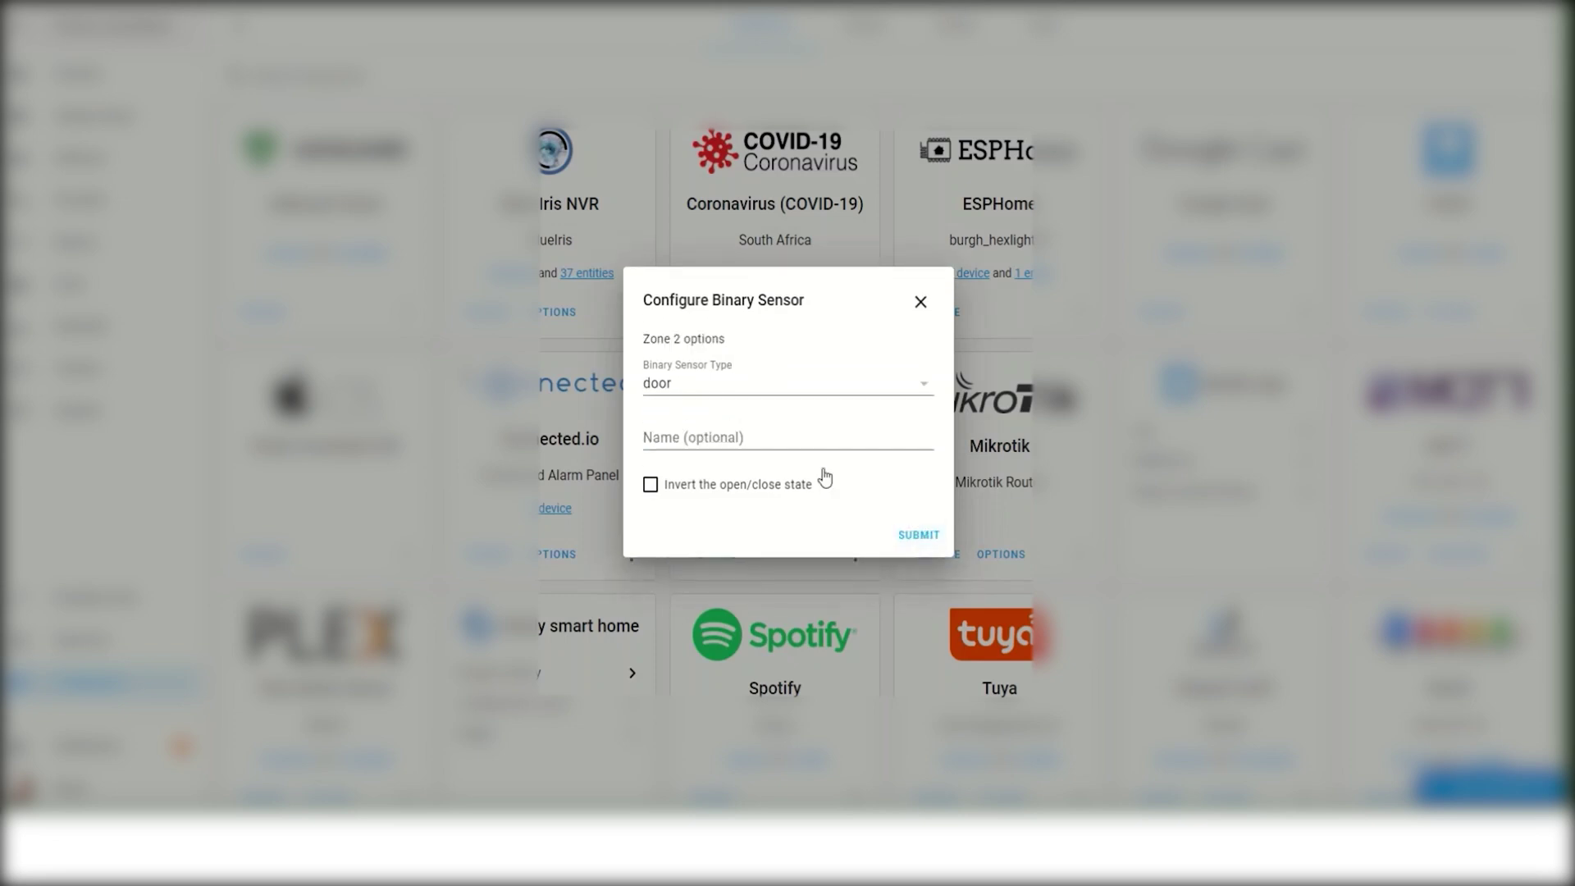
Step: Save Zone 2 as a motion sensor named 'Rear Area PIR'
{"action": "left_click", "coordinate": [747, 398]}
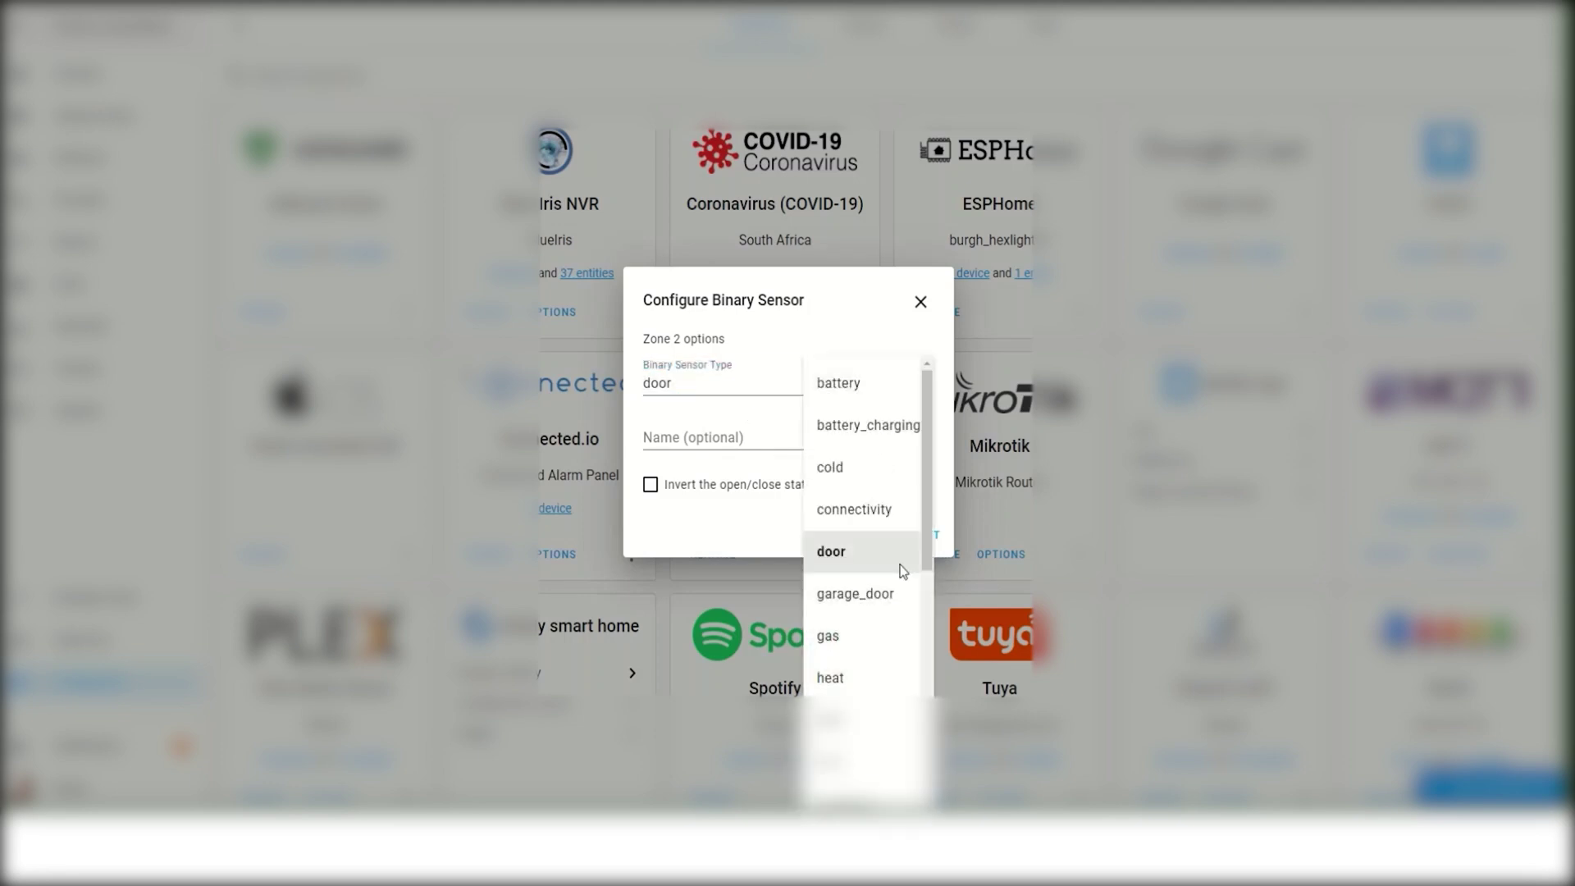
{"action": "scroll", "coordinate": [924, 513], "scroll_direction": "down", "scroll_amount": 3}
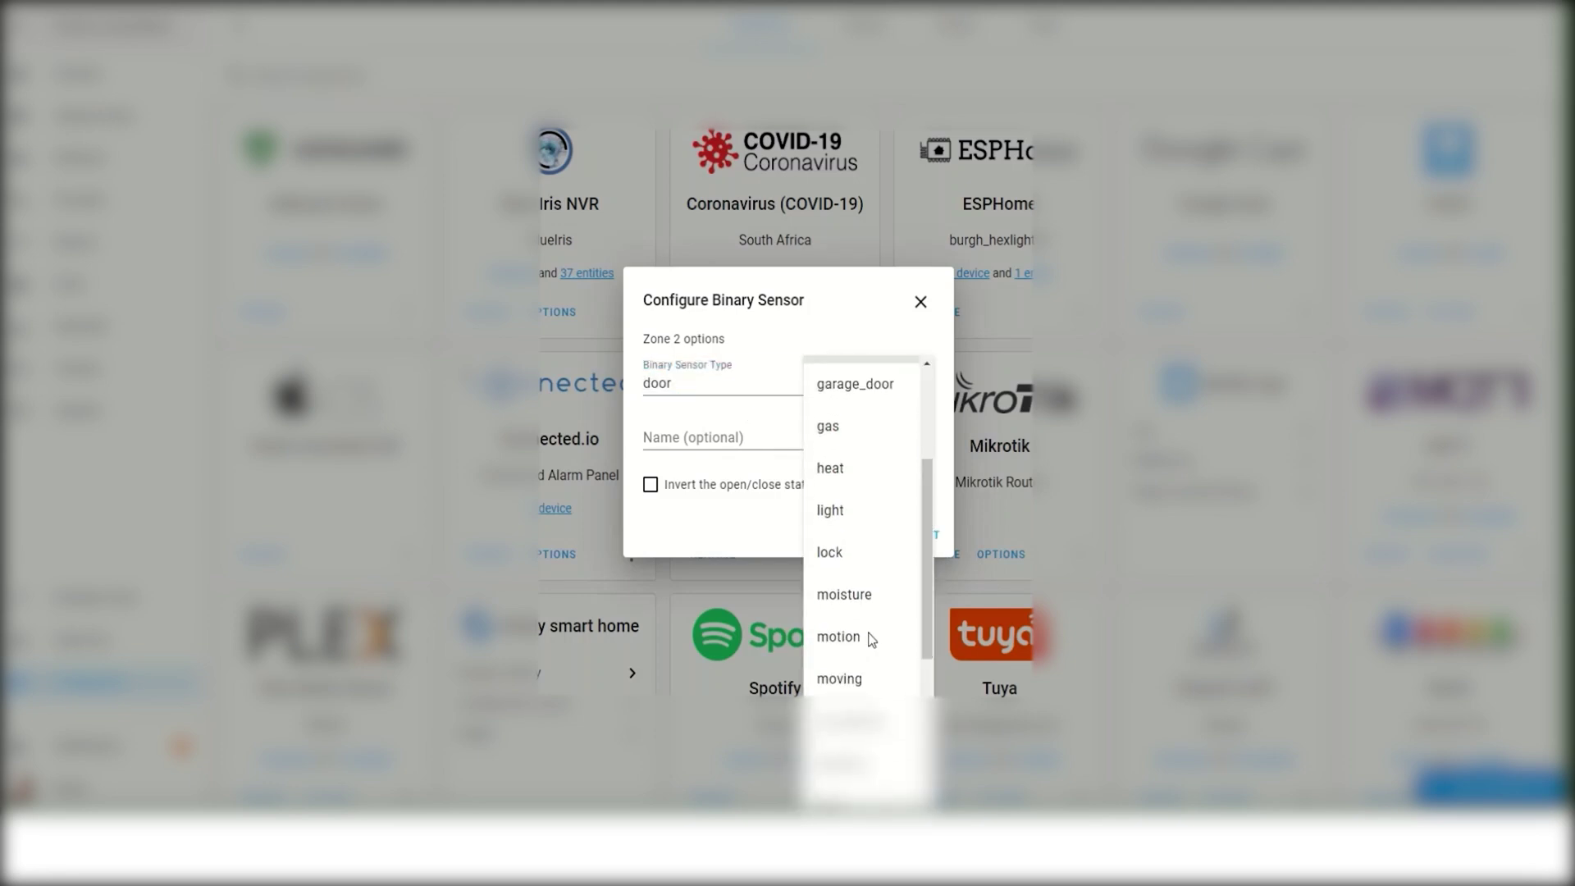
{"action": "left_click", "coordinate": [854, 637]}
{"action": "left_click", "coordinate": [726, 438]}
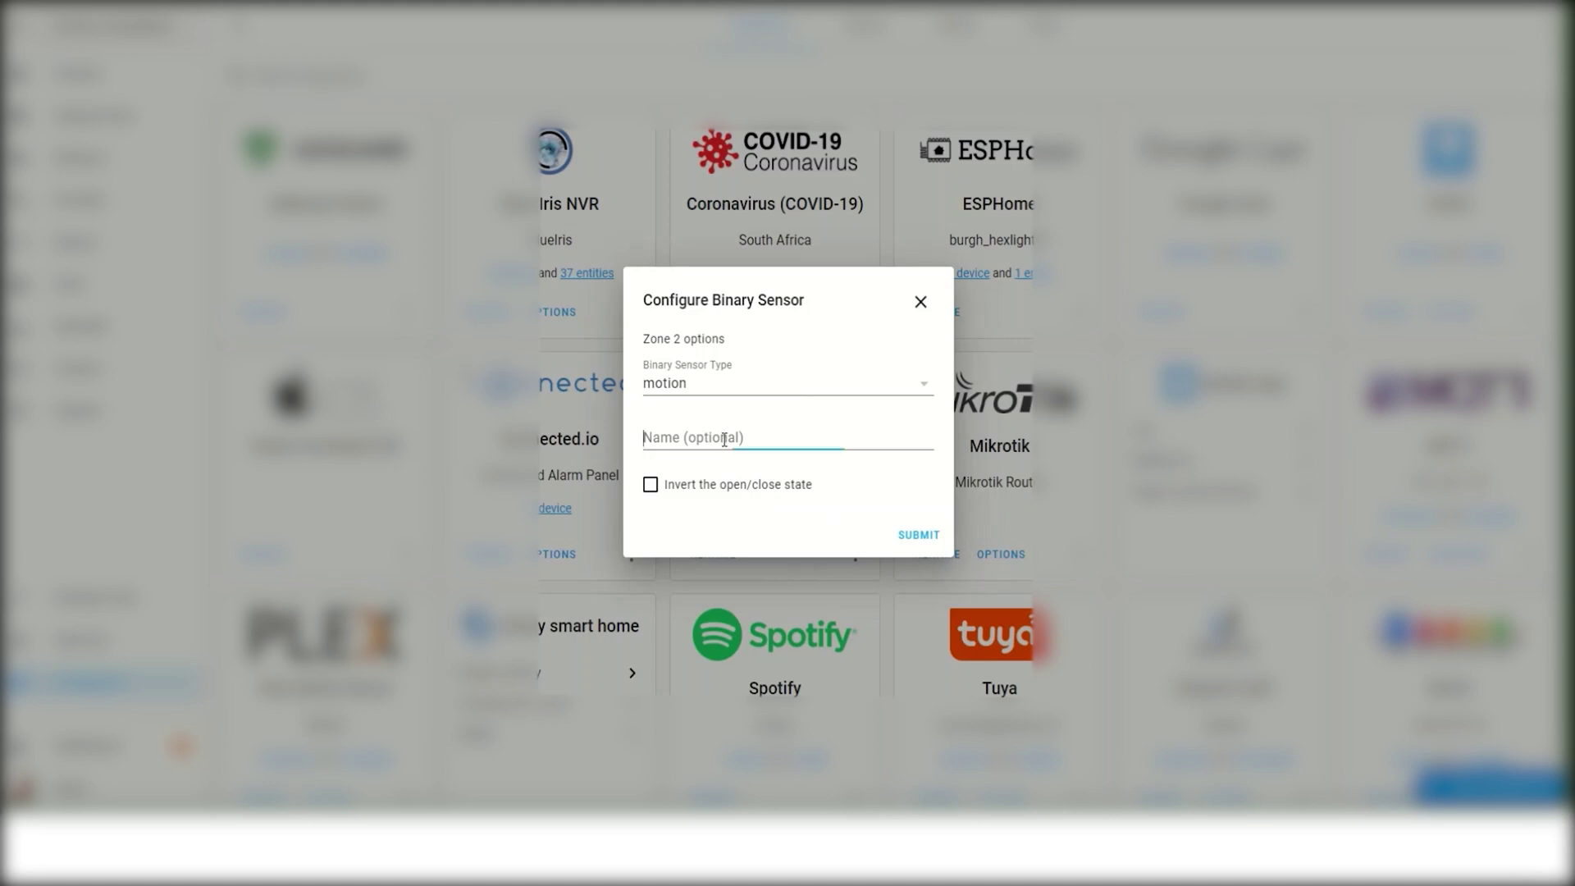
{"action": "type", "text": "Rear "}
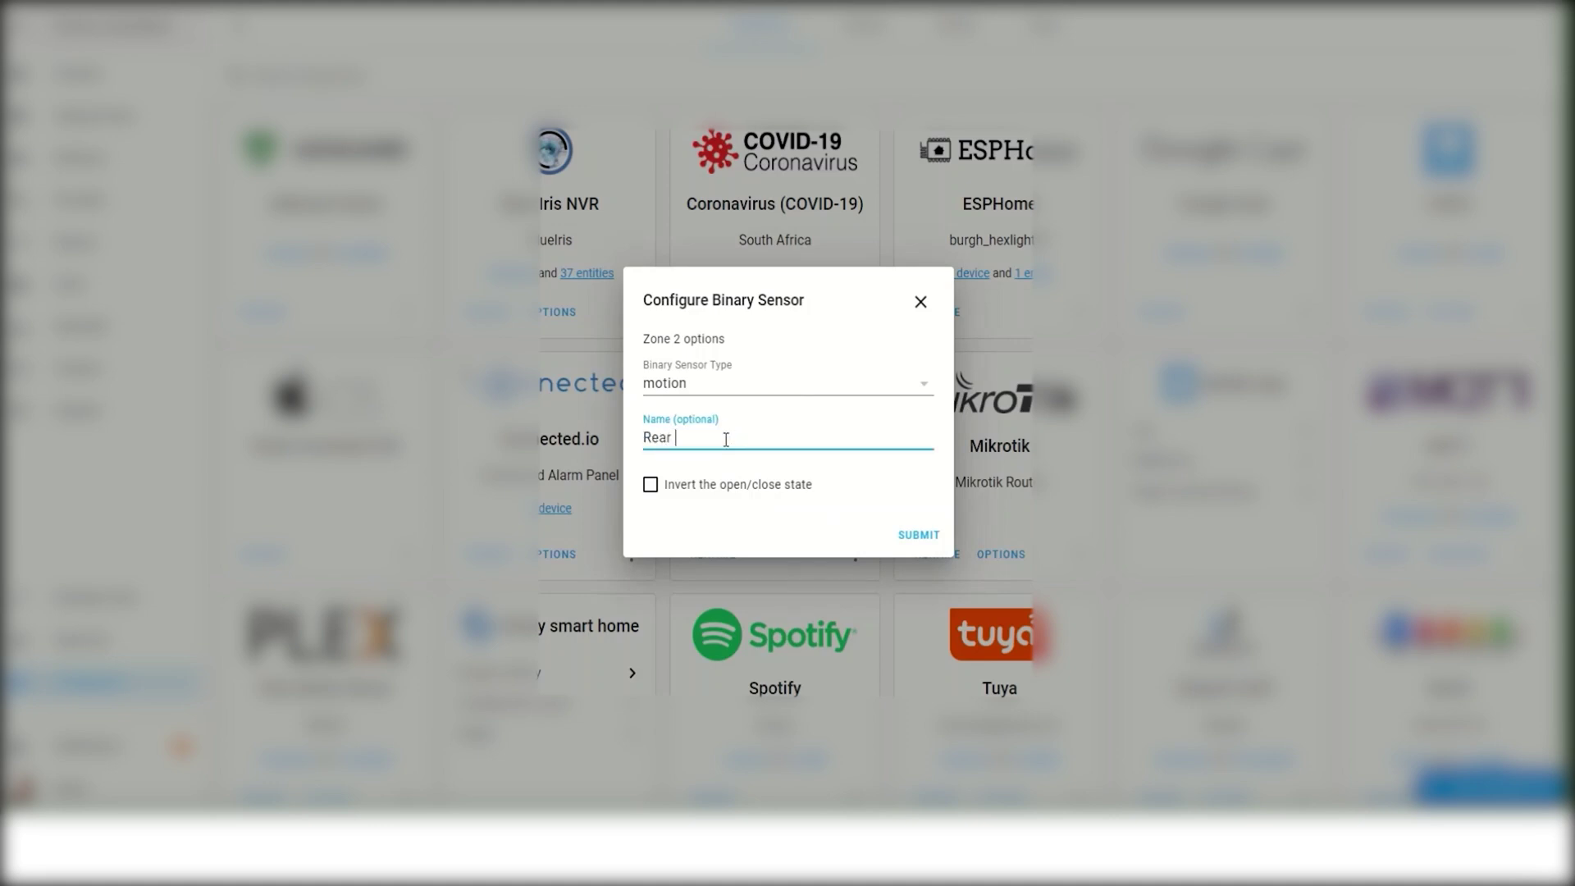
{"action": "type", "text": "Area PIR"}
{"action": "left_click", "coordinate": [918, 537]}
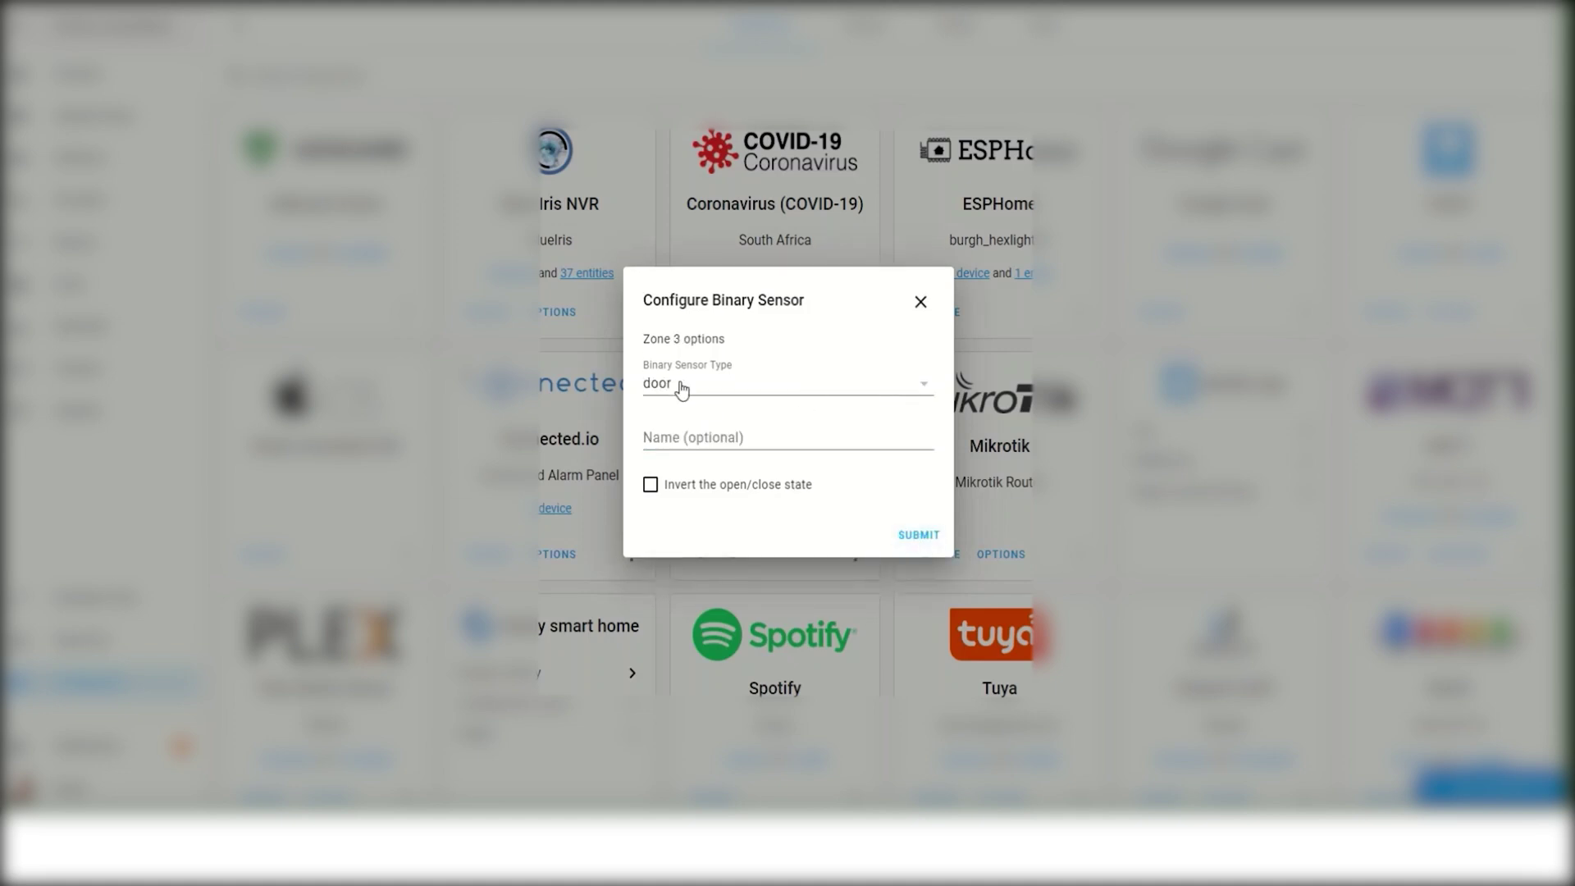
Step: Save Zone 3's door sensor with the name 'Side Door'
{"action": "left_click", "coordinate": [693, 438]}
{"action": "type", "text": "S"}
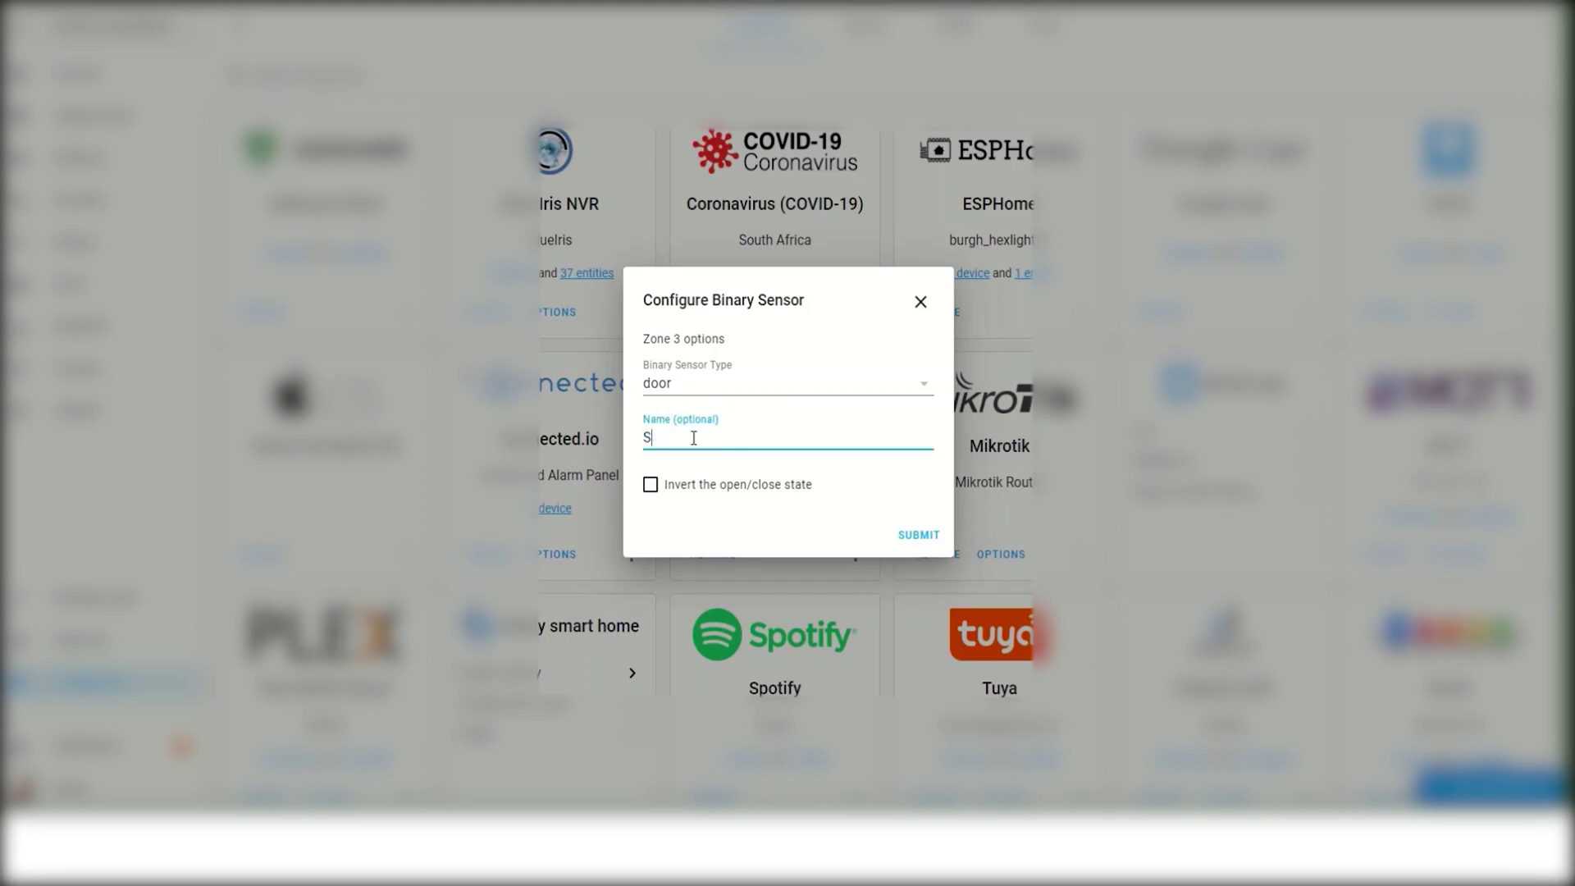
{"action": "type", "text": "ide Door"}
{"action": "left_click", "coordinate": [907, 538]}
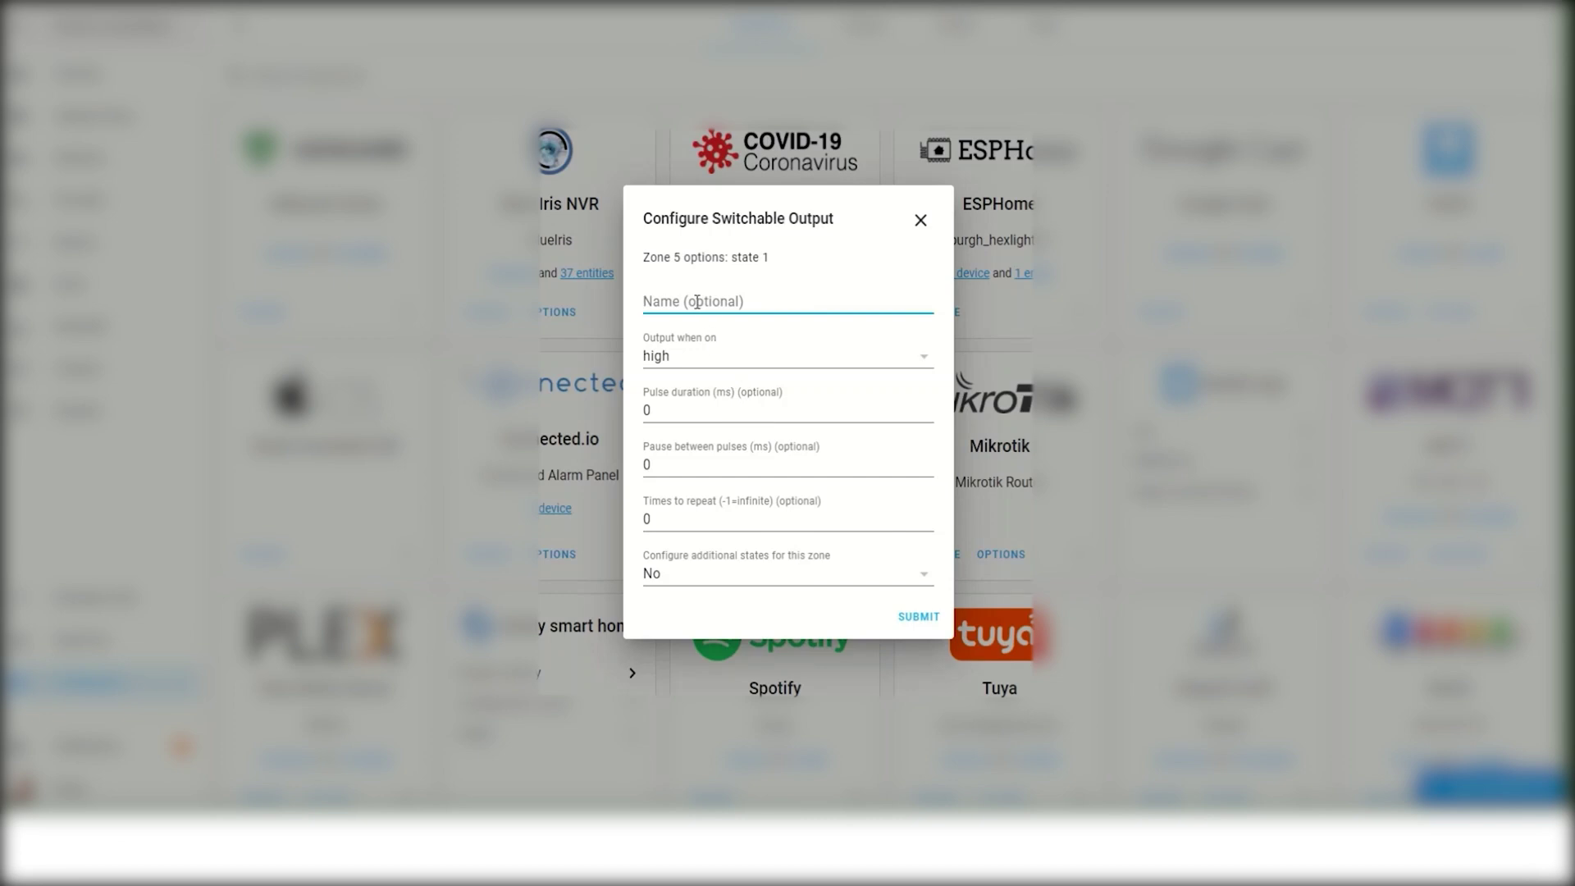
Step: Name the Zone 5 output 'Alarm Arm/Disarm', set the pulse duration to 1000, and save
{"action": "left_click", "coordinate": [696, 302]}
{"action": "type", "text": "Alarm "}
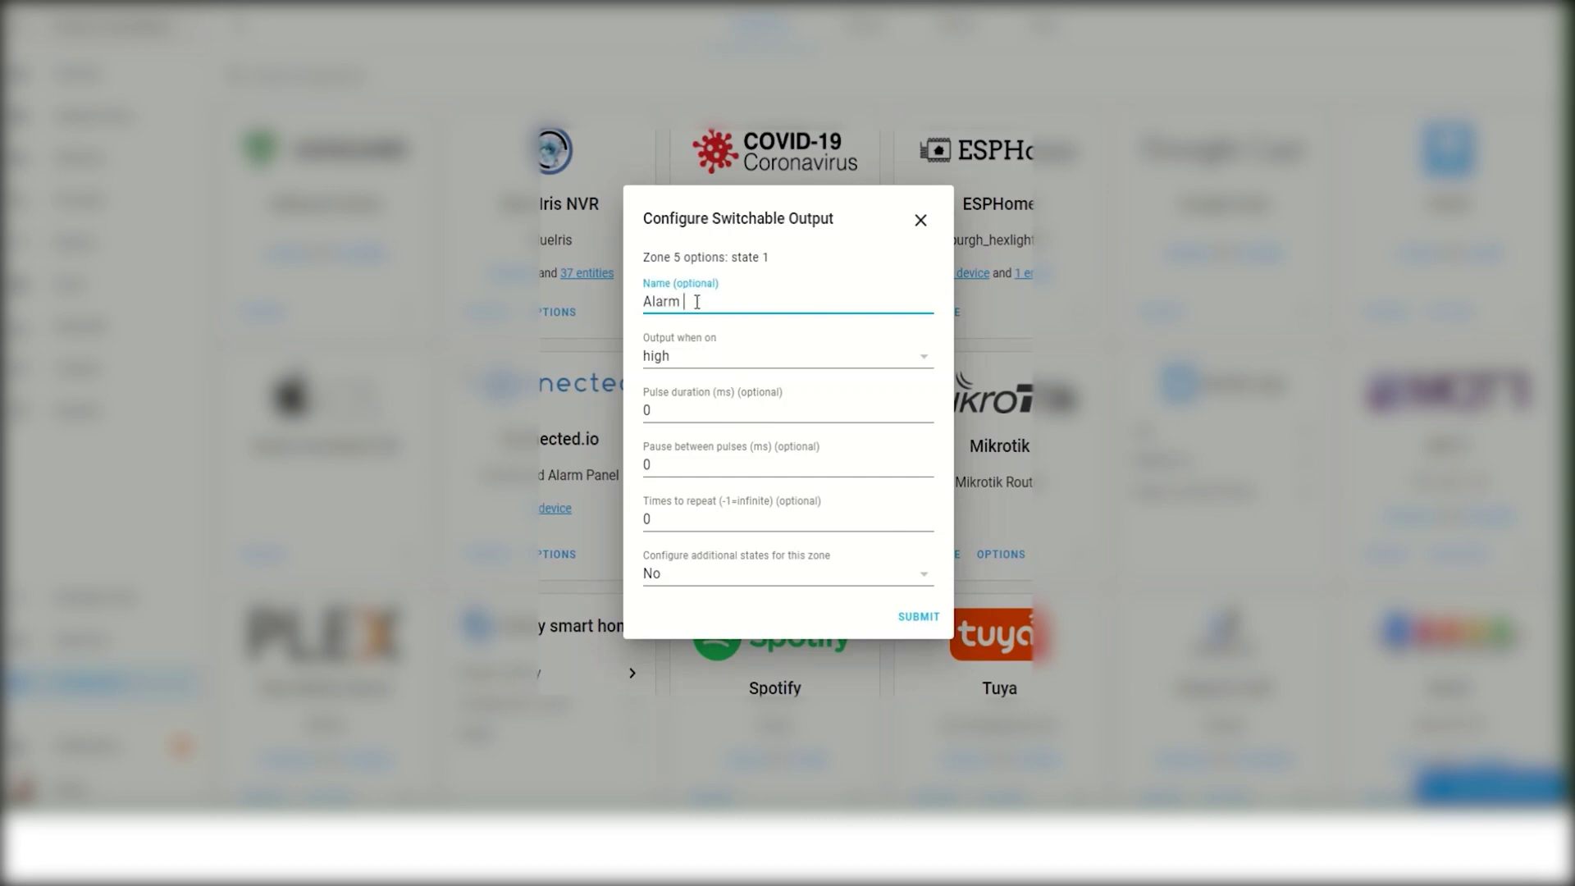
{"action": "type", "text": "Arm/Disarm"}
{"action": "left_click", "coordinate": [682, 410]}
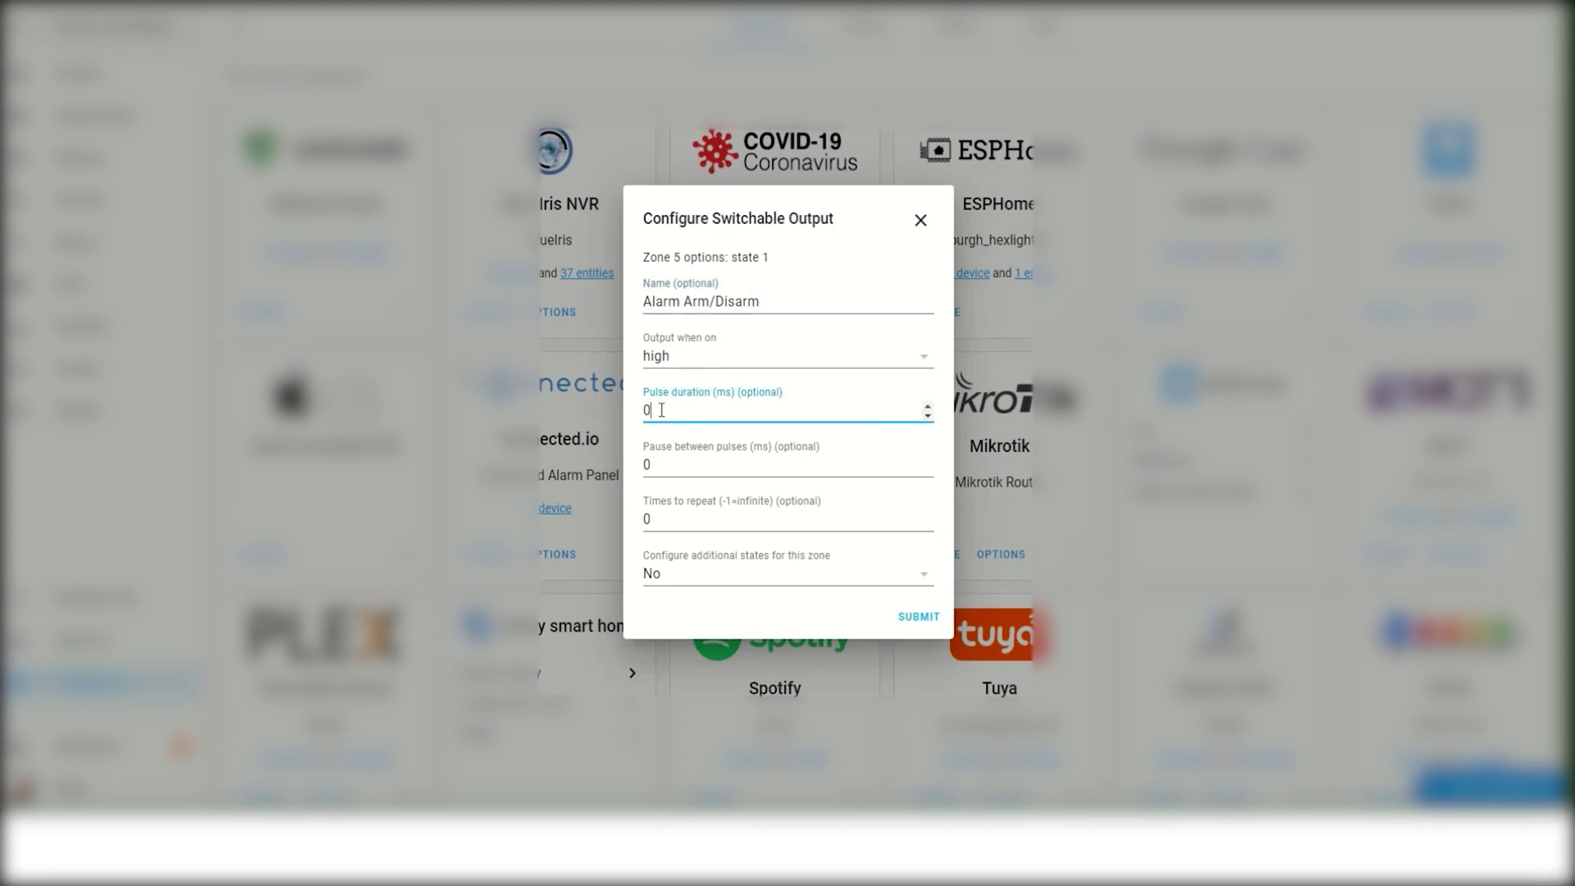
{"action": "key", "text": "ctrl+a"}
{"action": "type", "text": "1000"}
{"action": "left_click", "coordinate": [915, 619]}
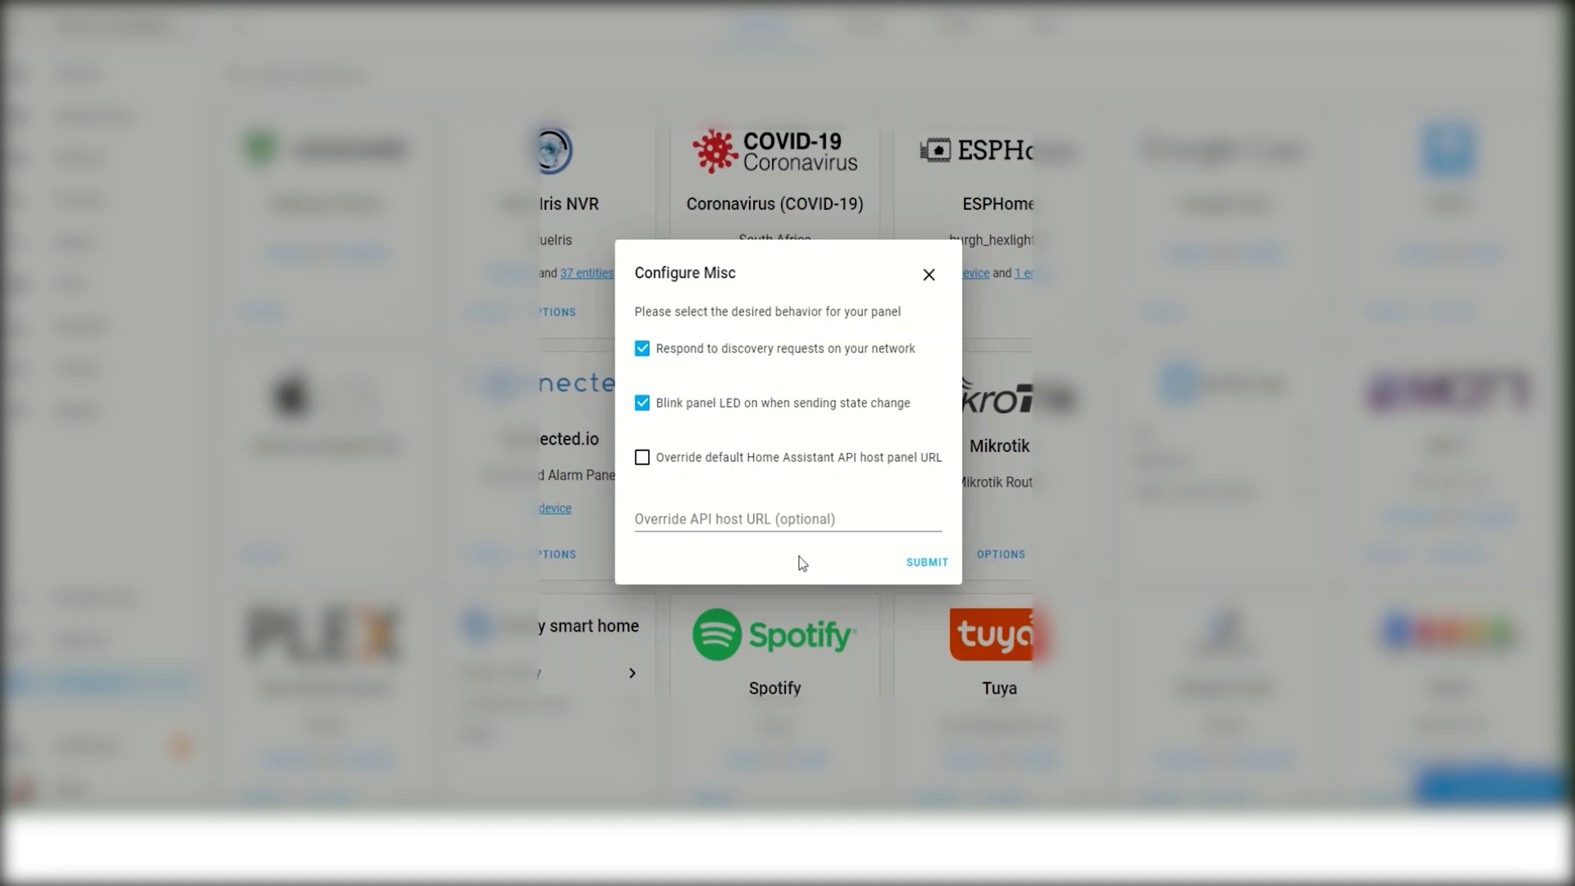
Step: Accept the default Misc panel options and finish the Konnected configuration
{"action": "left_click", "coordinate": [926, 564]}
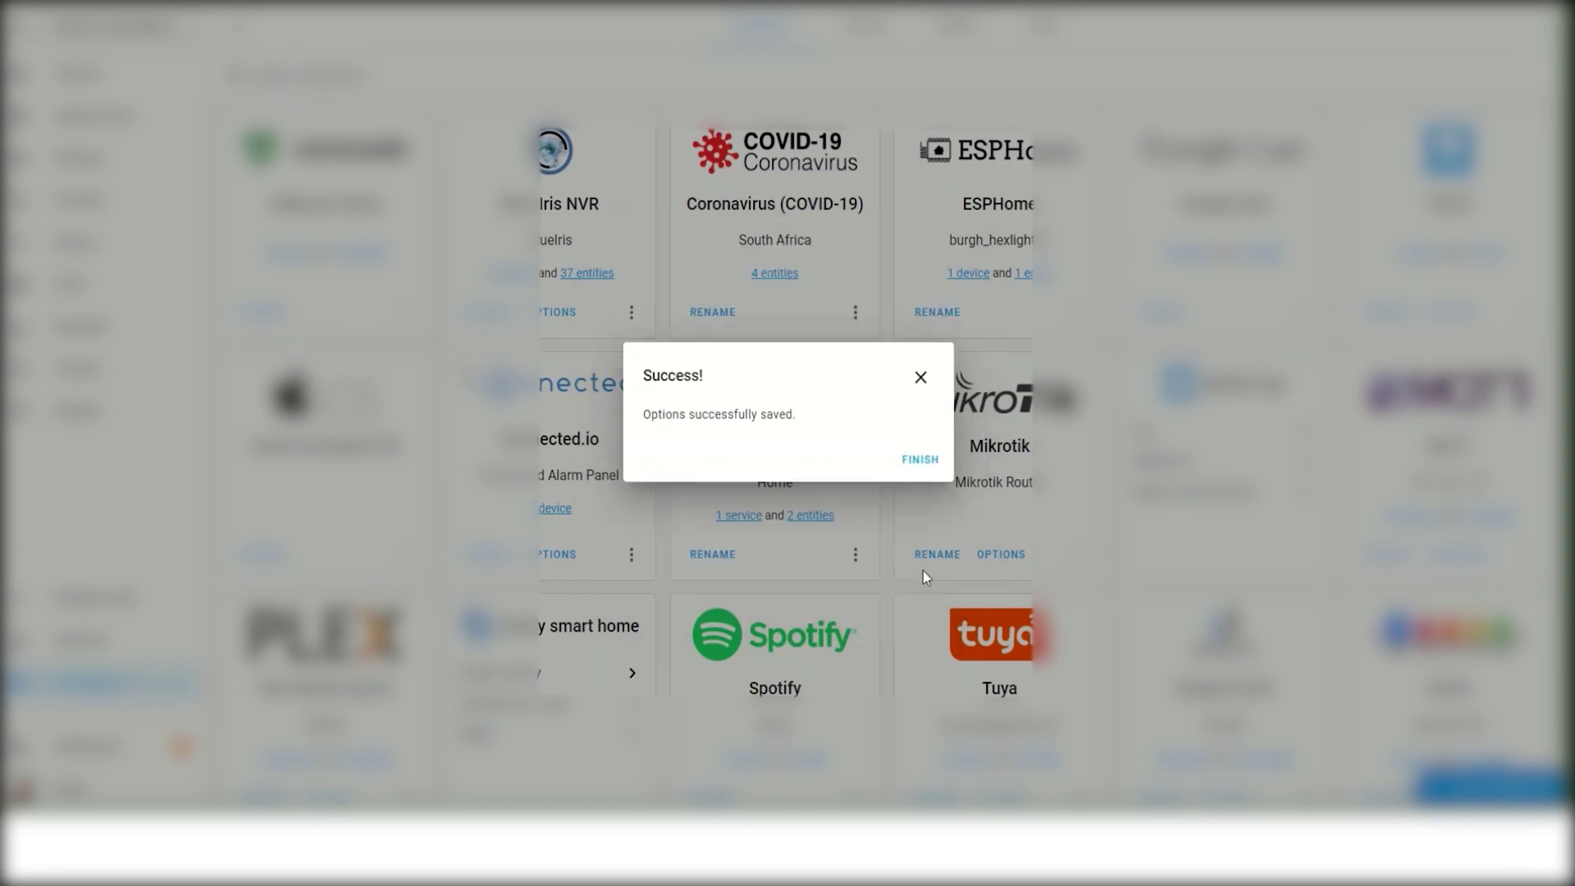
{"action": "left_click", "coordinate": [922, 462]}
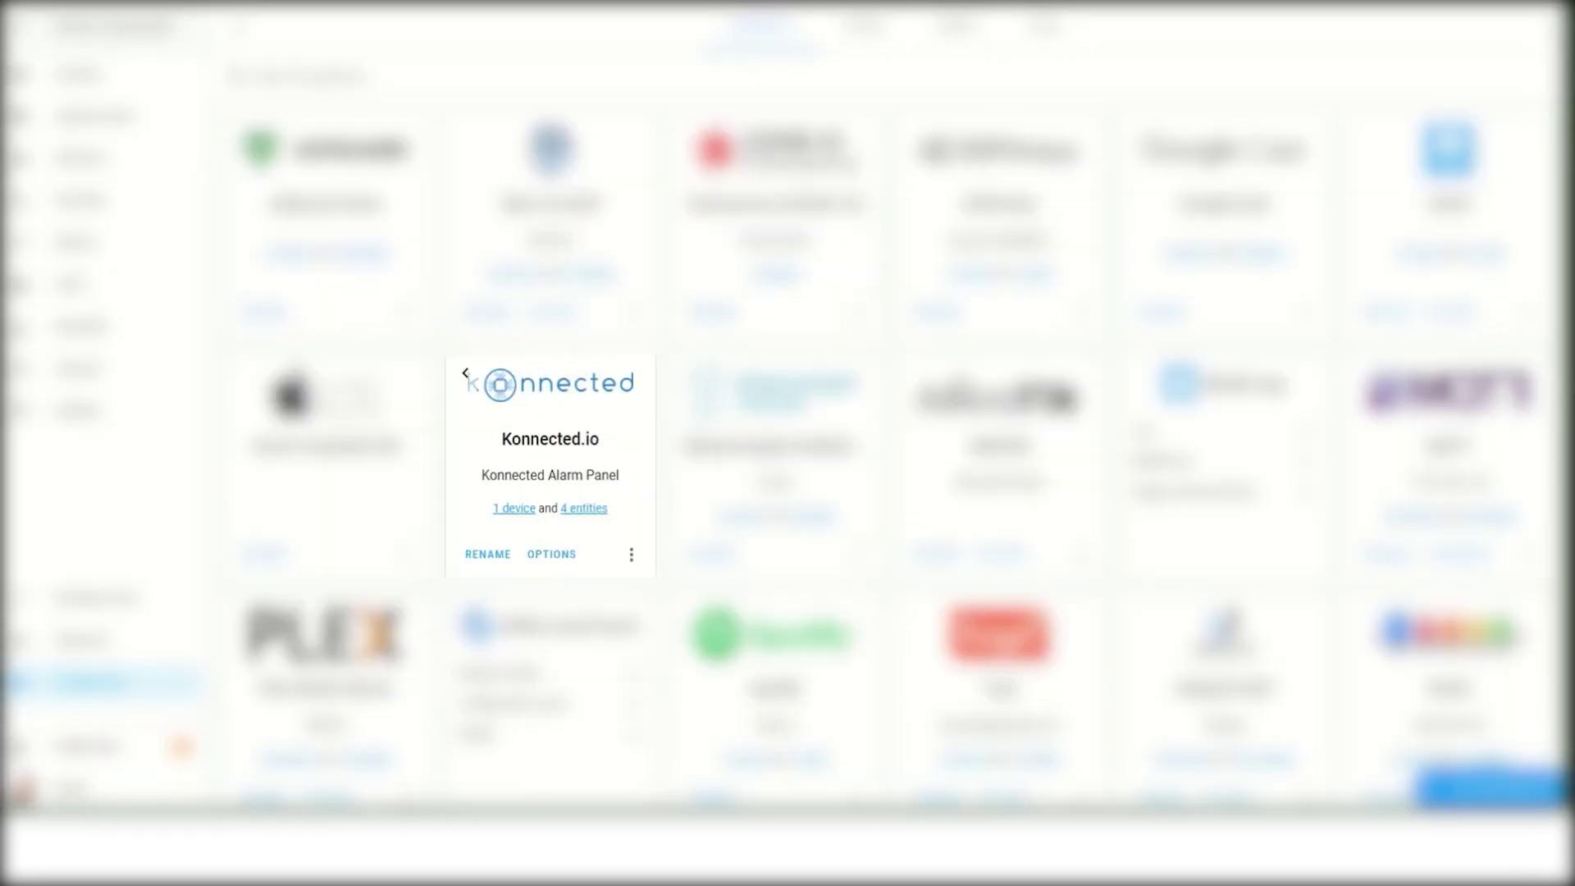
Step: Open the Konnected Alarm Panel device page and test the Alarm Arm/Disarm output
{"action": "left_click", "coordinate": [505, 510]}
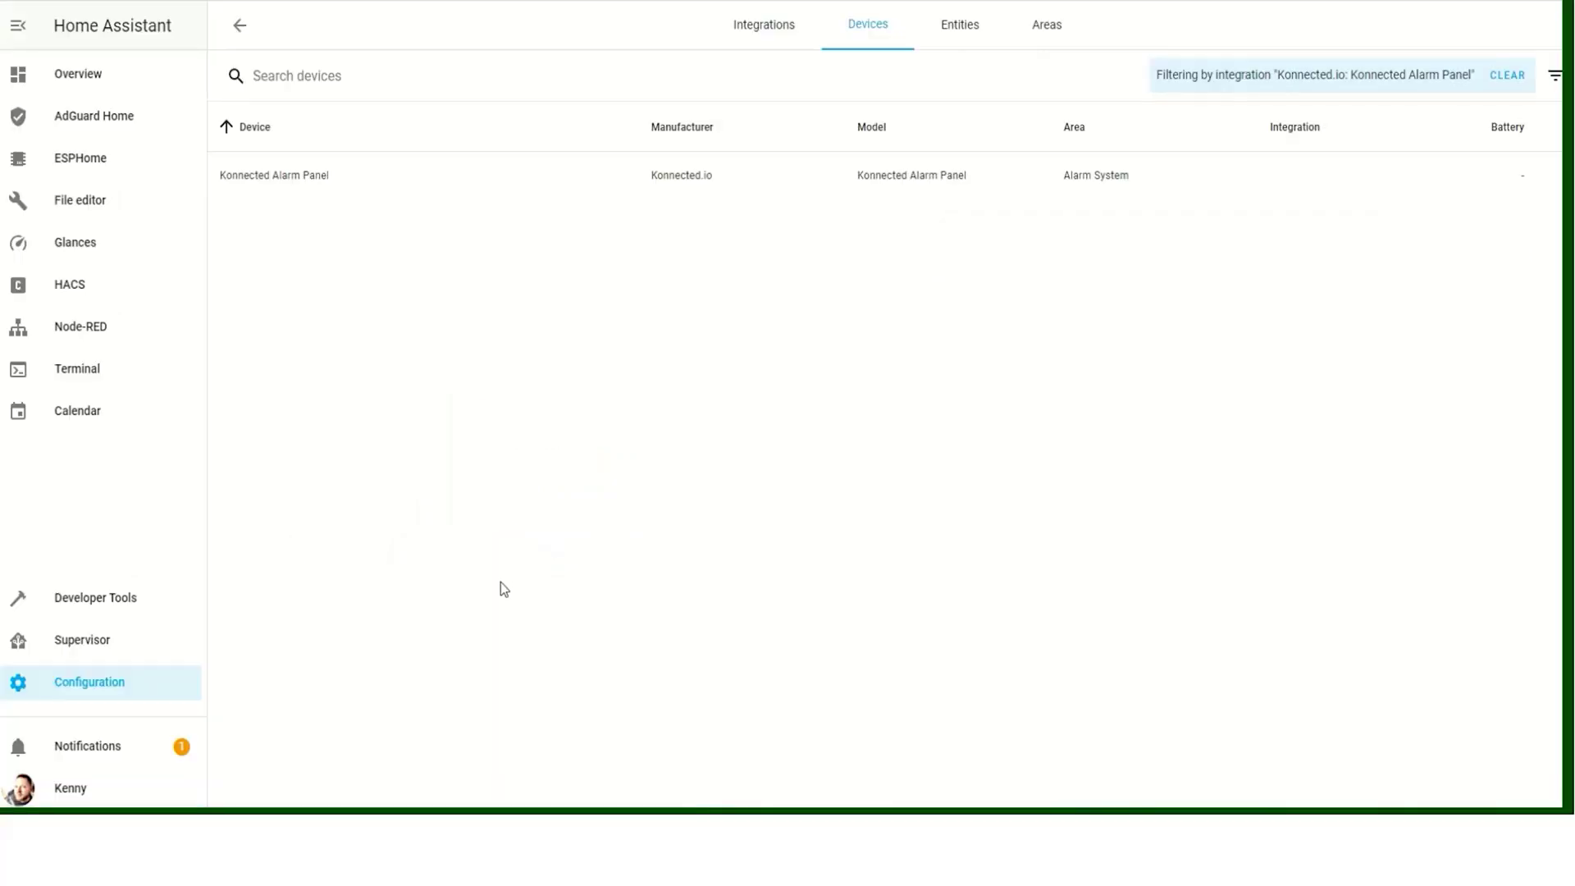
{"action": "left_click", "coordinate": [264, 183]}
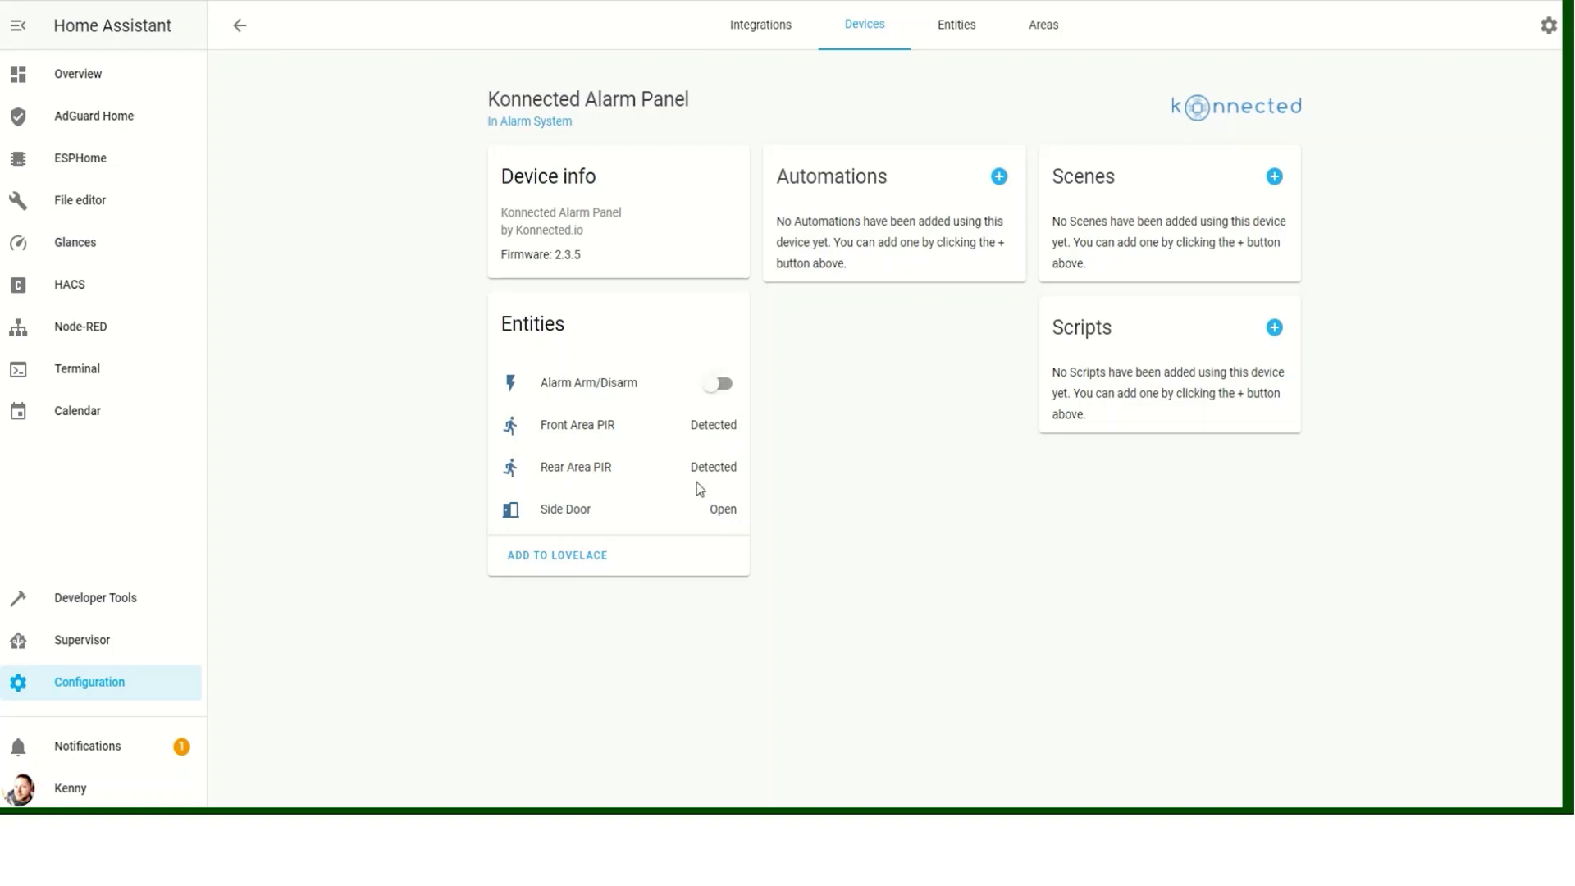
{"action": "left_click", "coordinate": [715, 392]}
Step: Add the panel's suggested entities card to the Alarm System dashboard view
{"action": "left_click", "coordinate": [556, 563]}
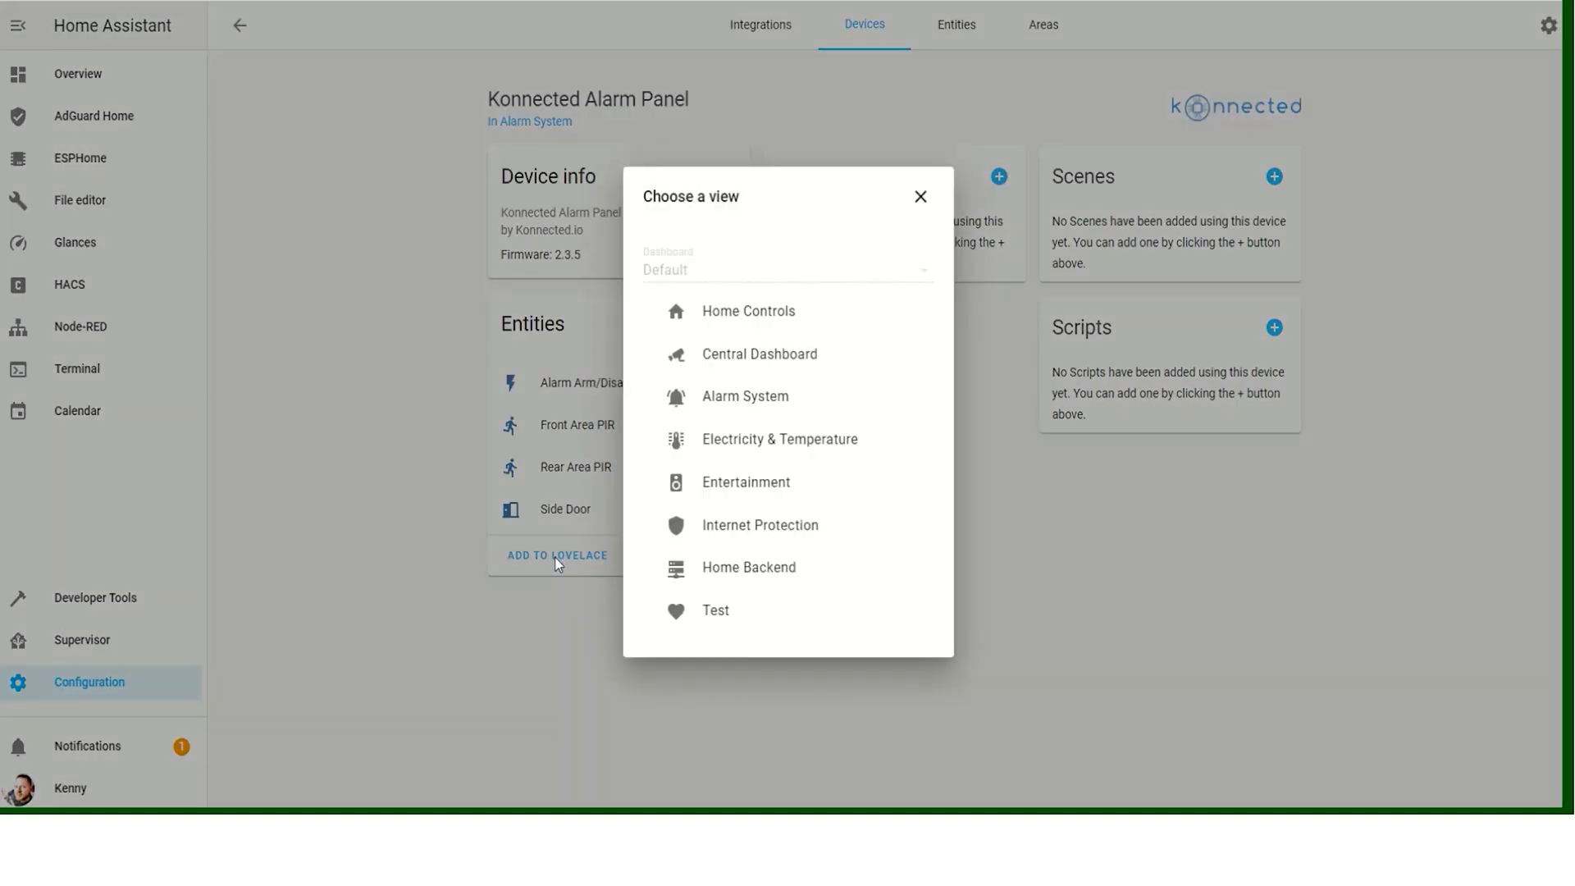
{"action": "left_click", "coordinate": [736, 399]}
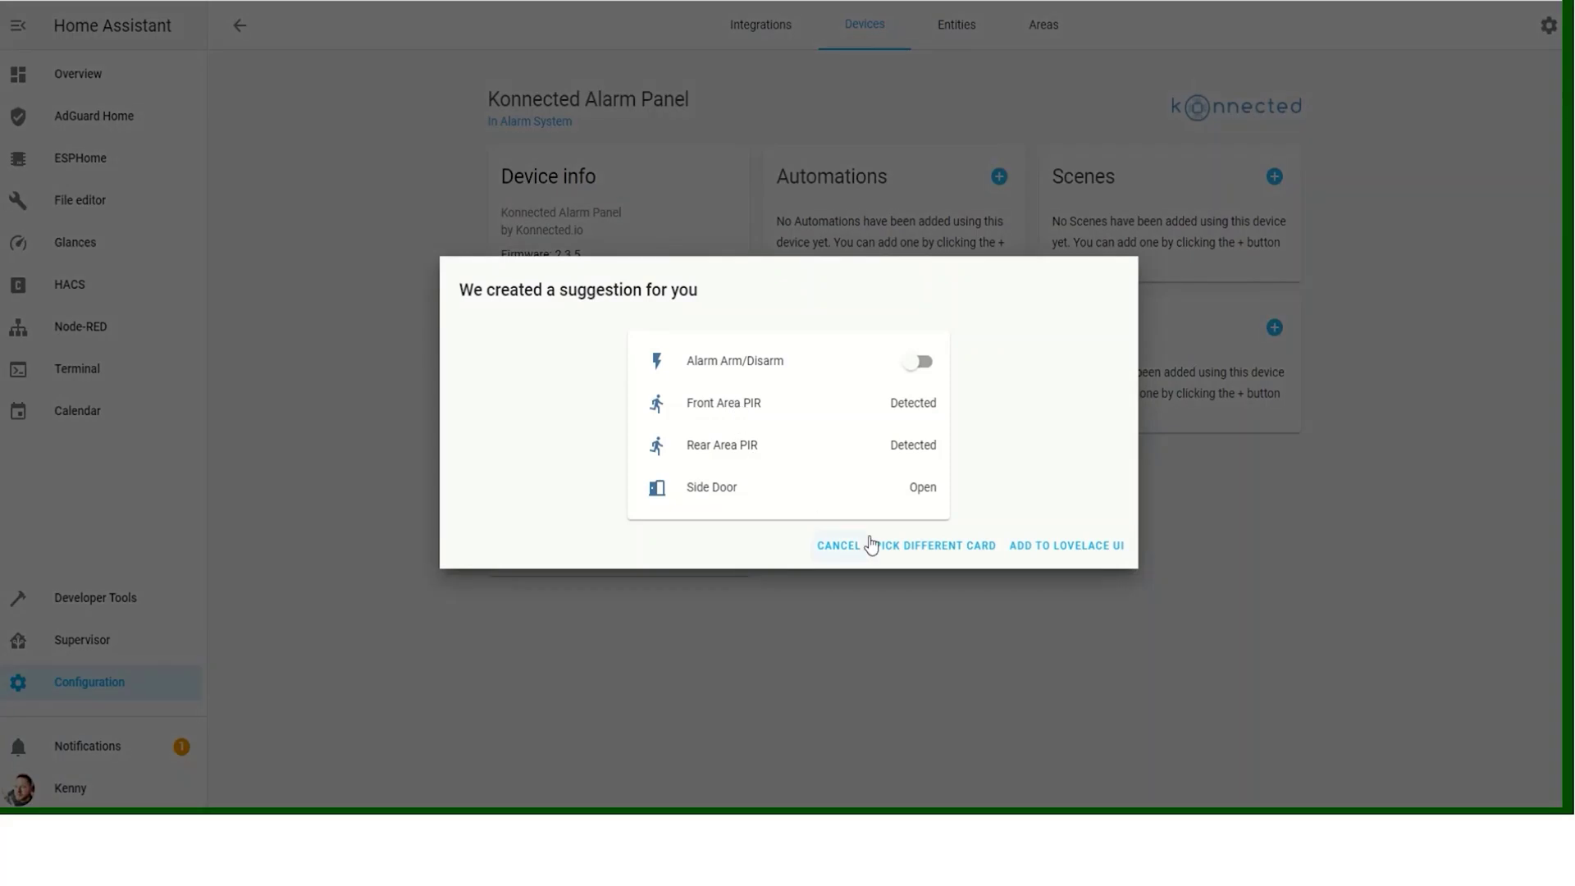
{"action": "left_click", "coordinate": [1070, 546]}
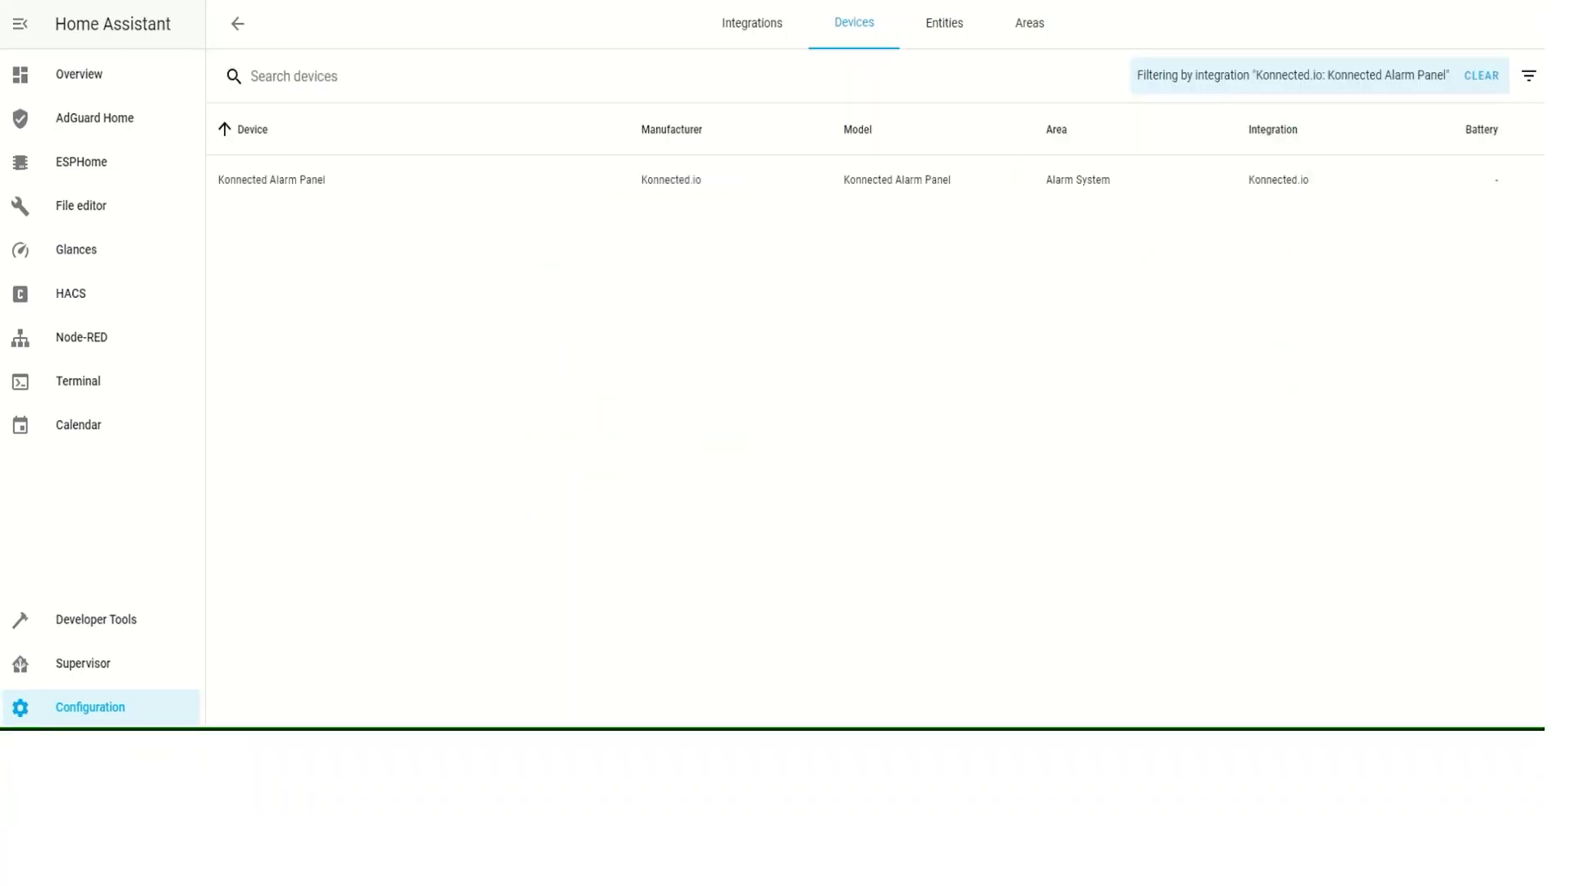
Step: On the Overview's Alarm System view, switch Alarm Arm/Disarm on in the Alarm Control Panel card
{"action": "left_click", "coordinate": [92, 82]}
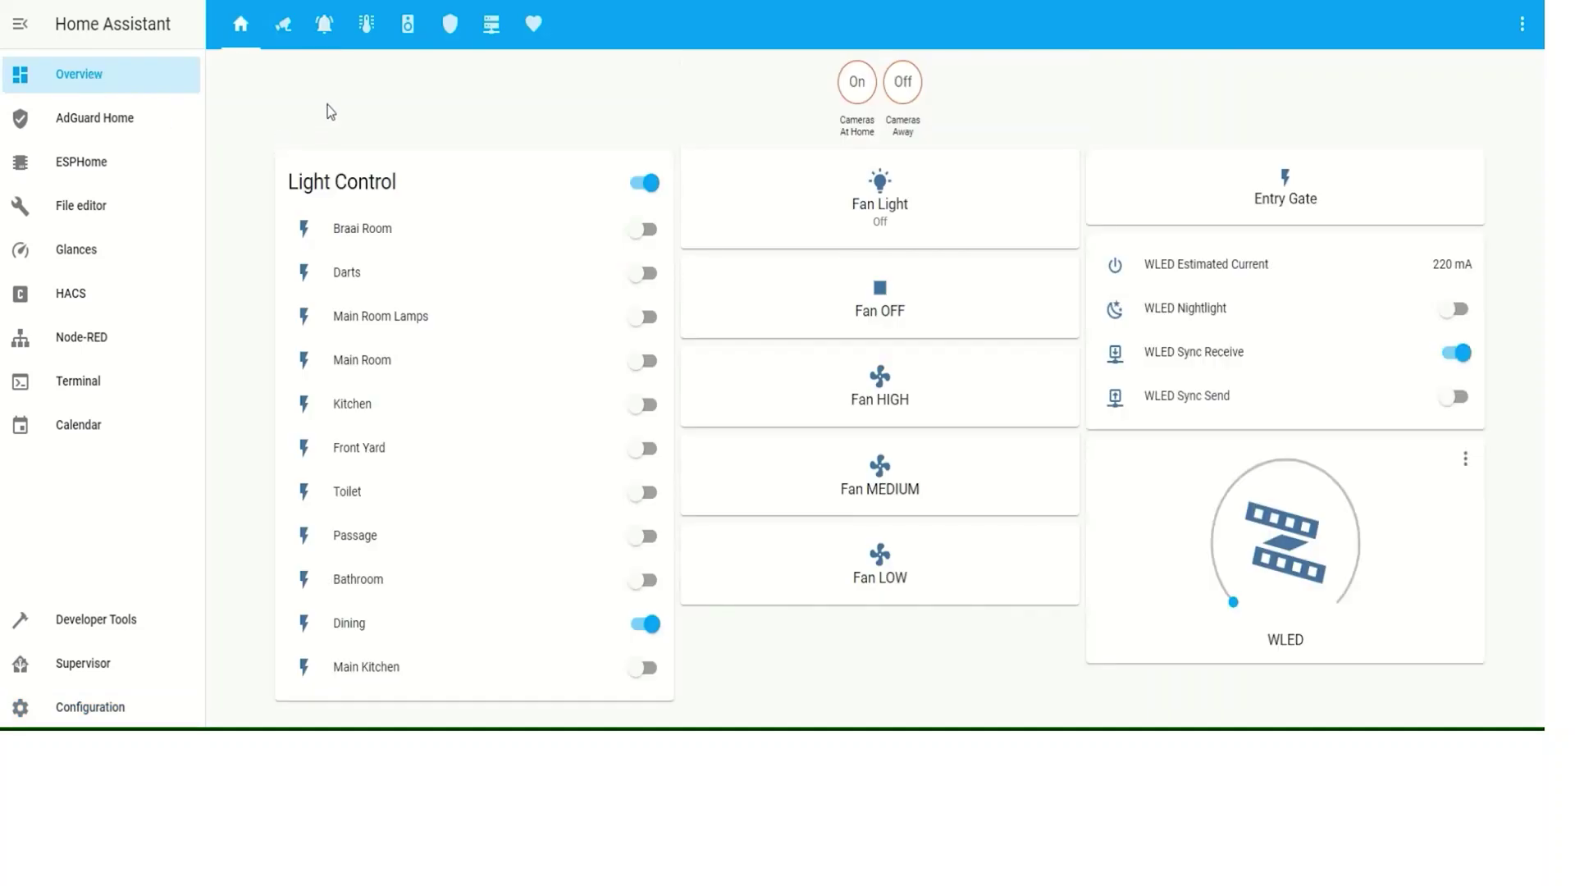
{"action": "left_click", "coordinate": [323, 31]}
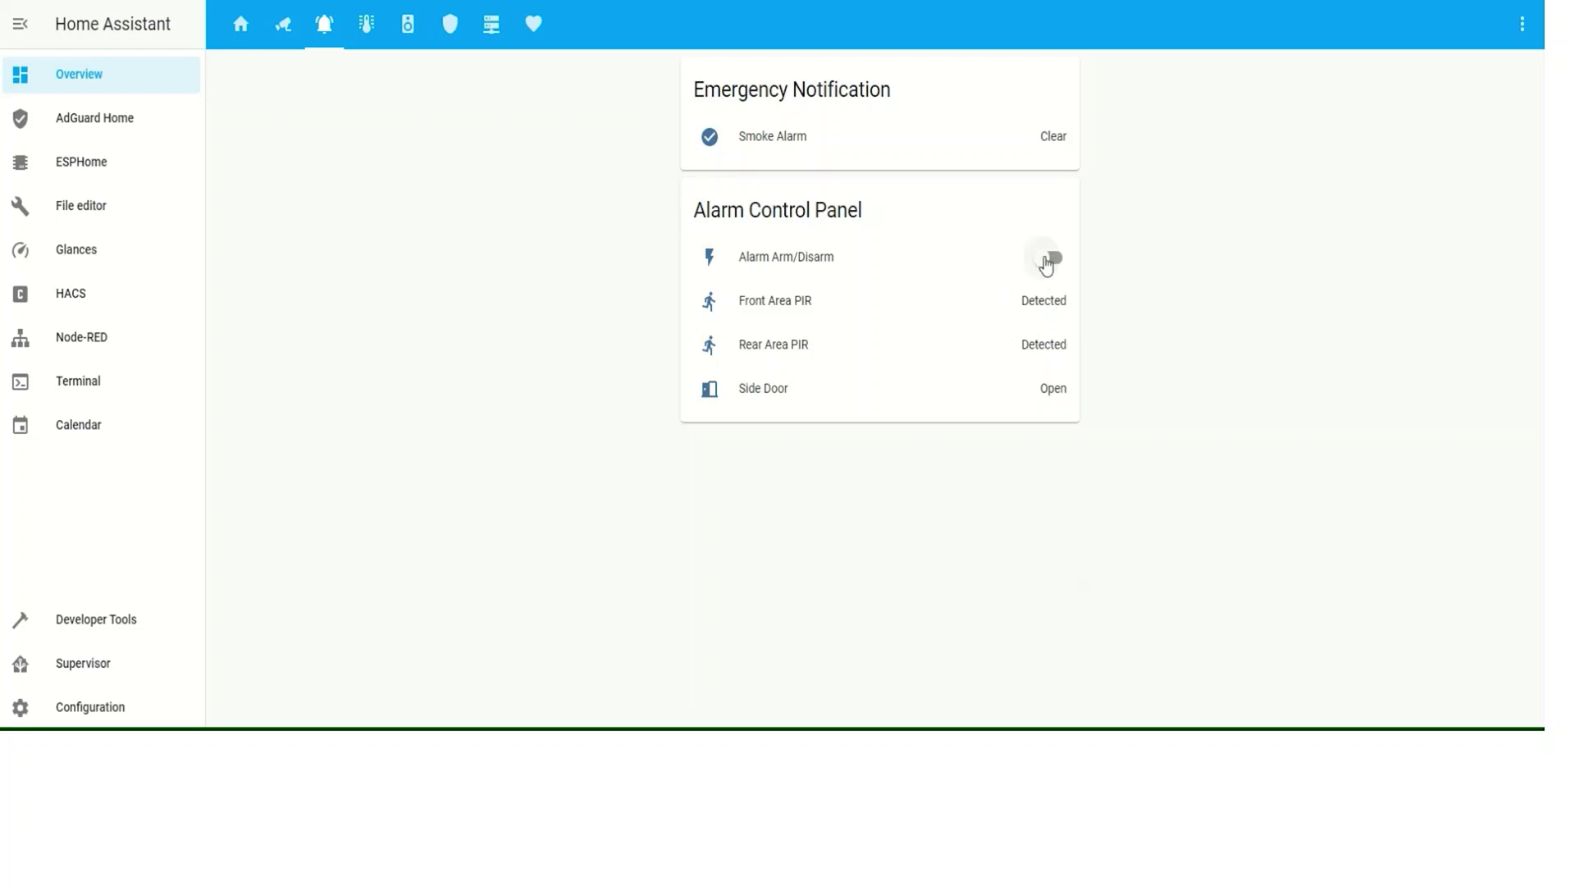
{"action": "left_click", "coordinate": [1046, 261]}
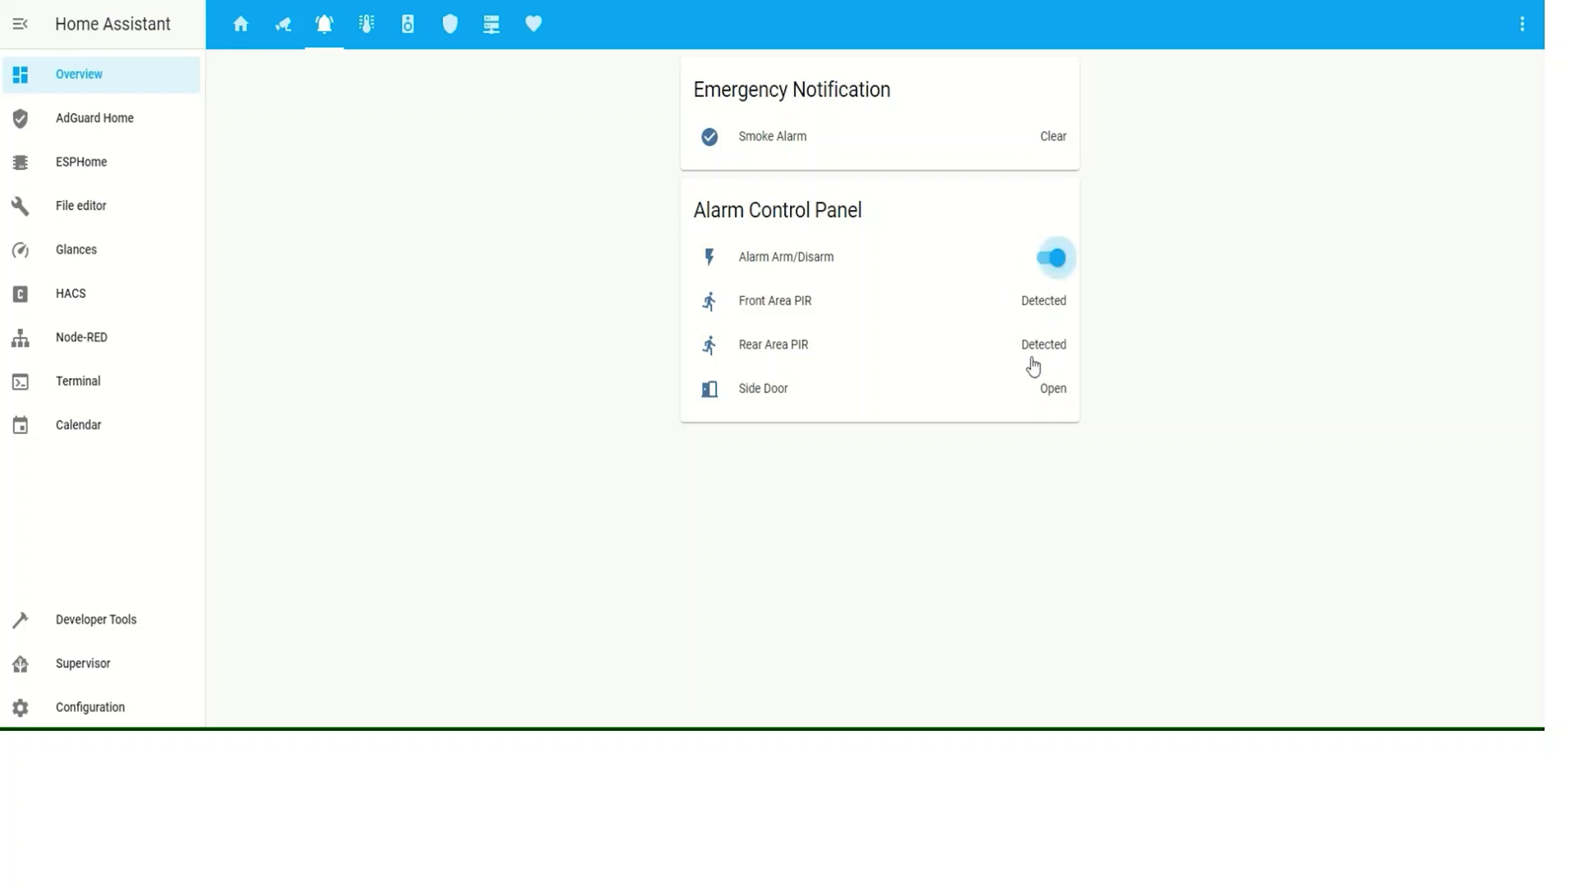